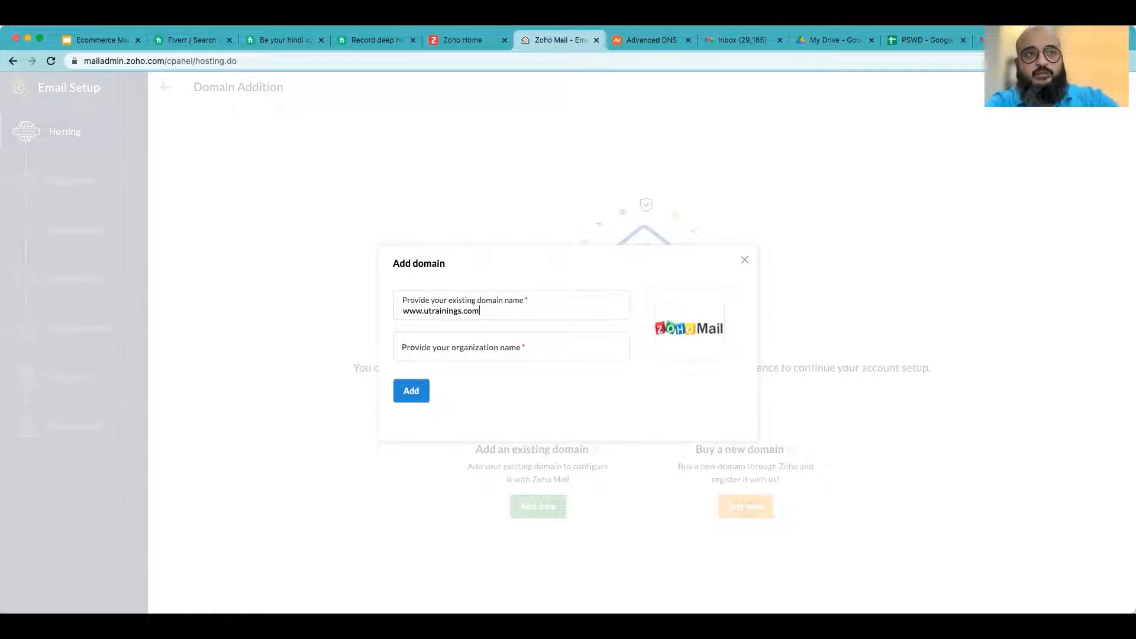
text(utrainings)
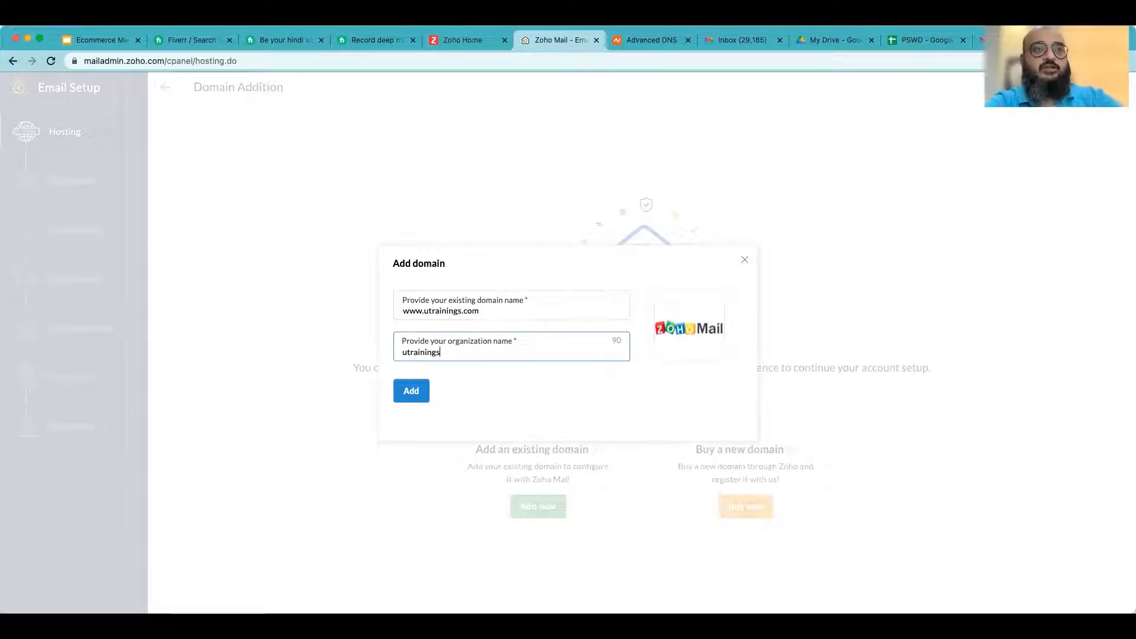
click(412, 393)
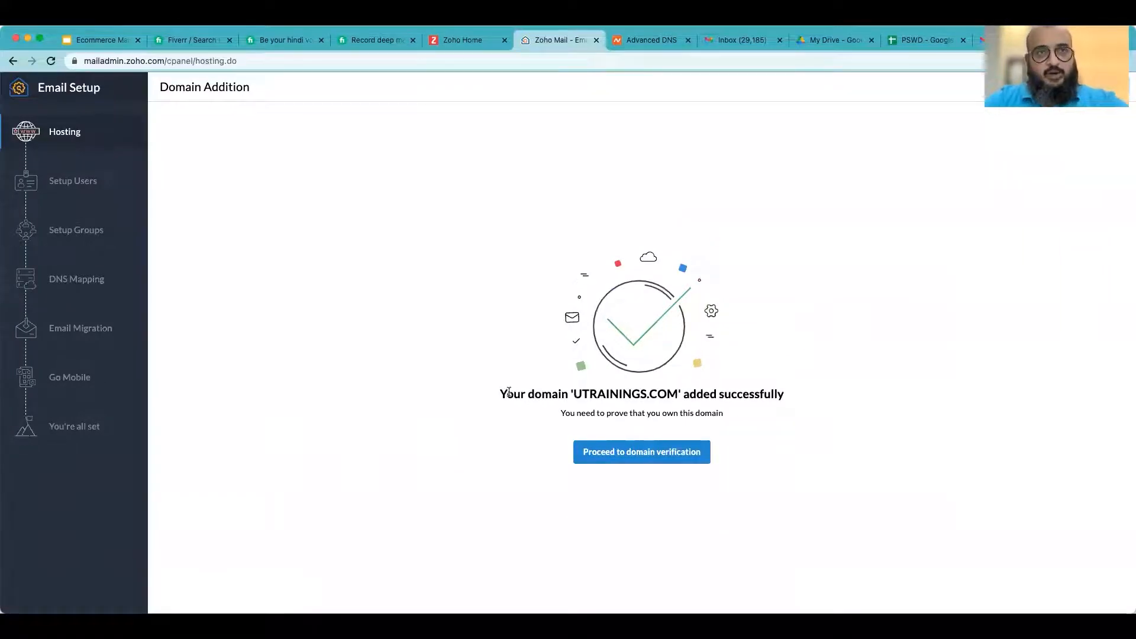
drag(730, 394, 582, 393)
click(743, 395)
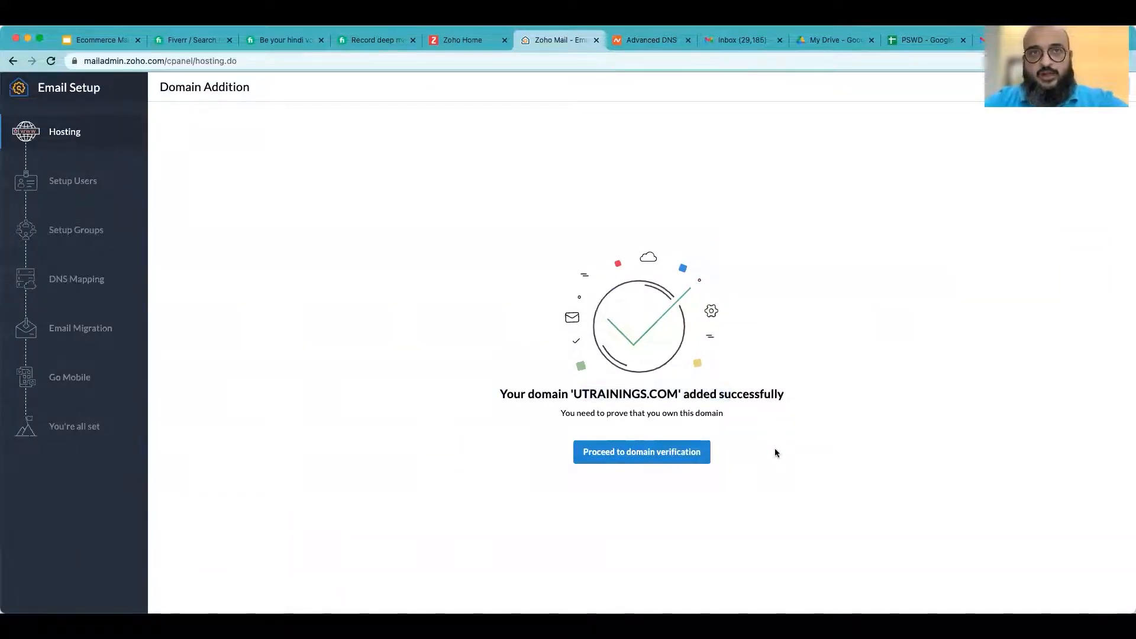
click(659, 457)
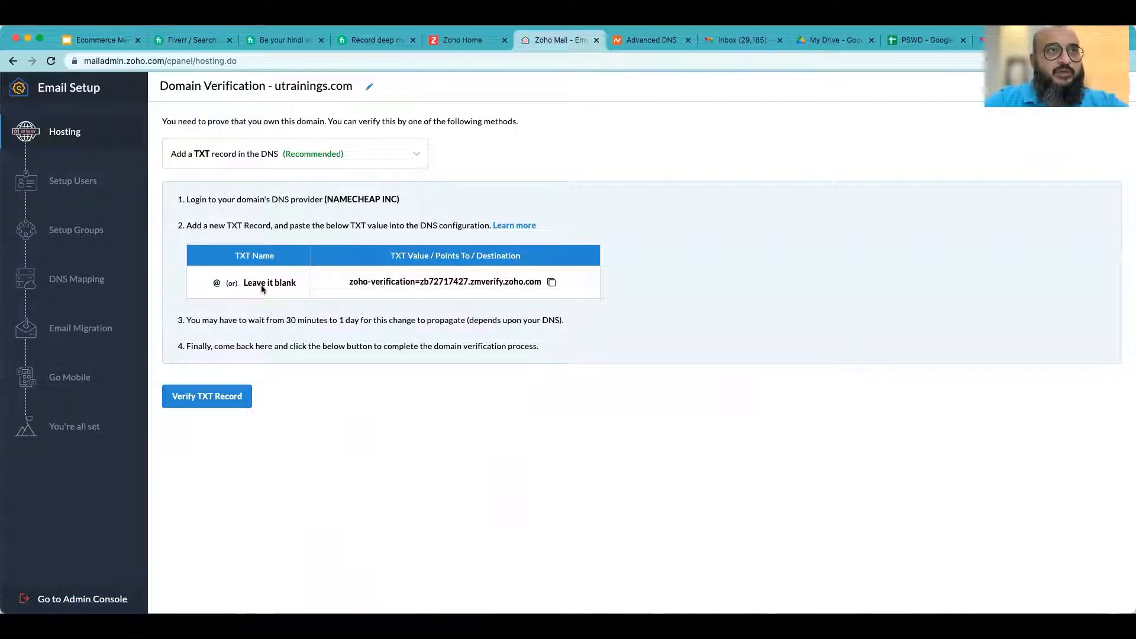
- Copy the TXT verification value and review the other available verification methods
drag(214, 228, 275, 226)
click(338, 230)
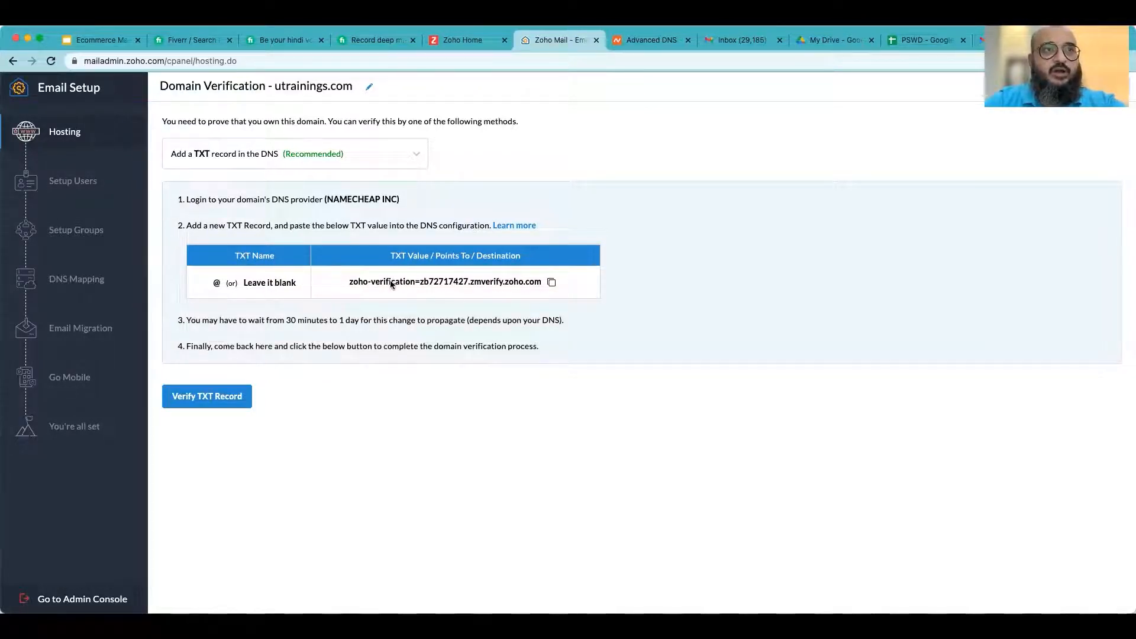
click(552, 284)
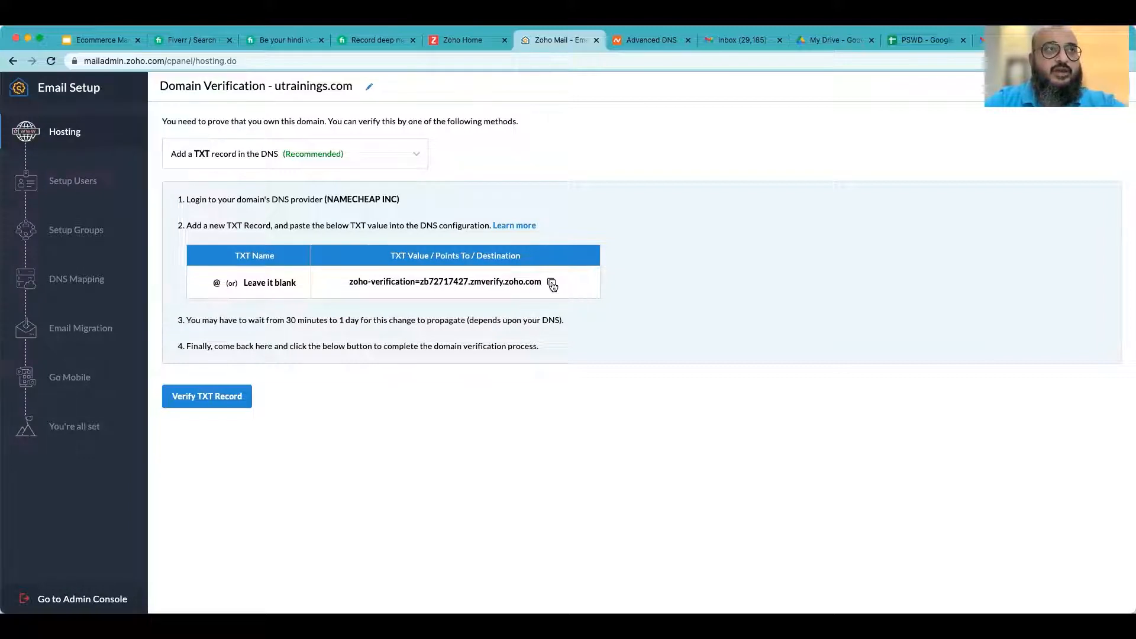
click(417, 161)
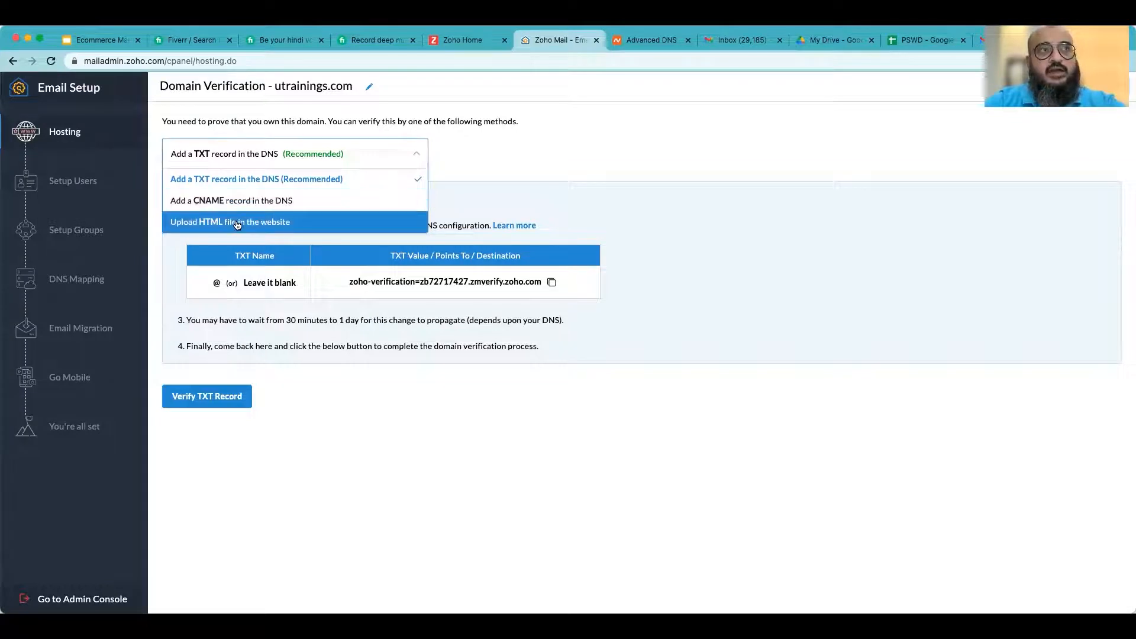
click(519, 402)
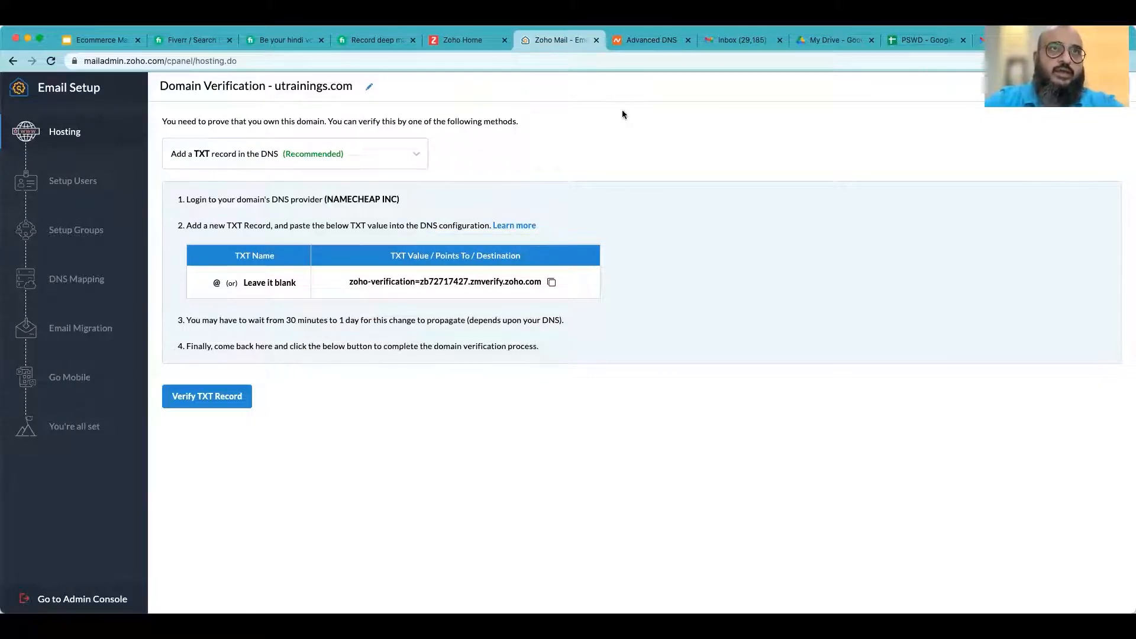
- In the Namecheap Advanced DNS tab, add a new host record of type TXT Record
click(644, 43)
scroll(598, 395, up, 5)
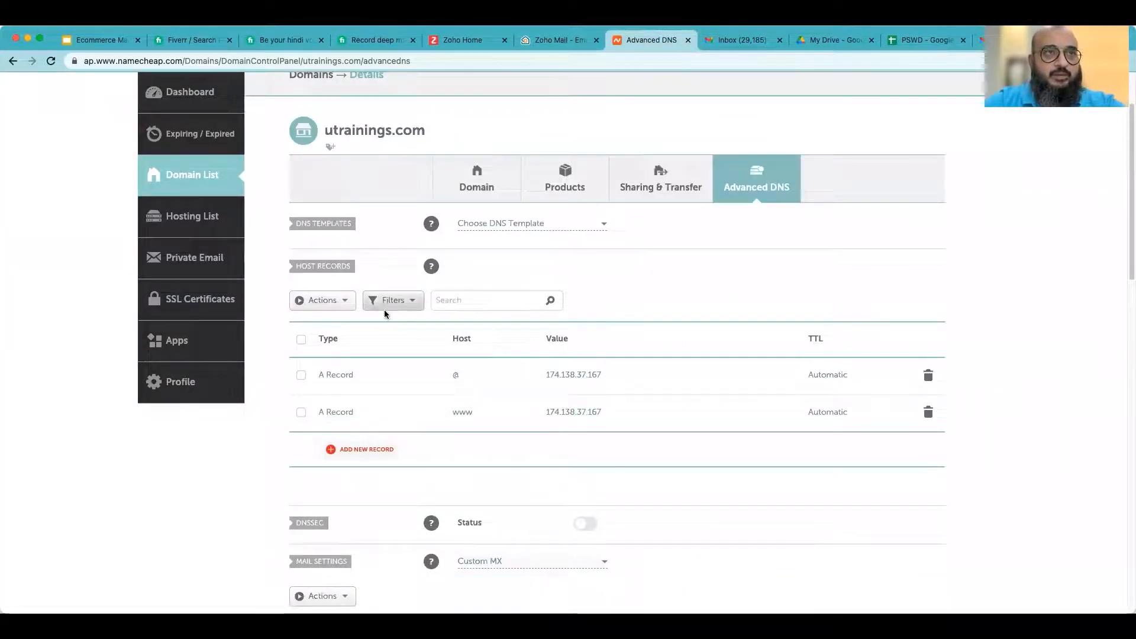
click(365, 450)
scroll(368, 453, down, 3)
scroll(413, 316, down, 3)
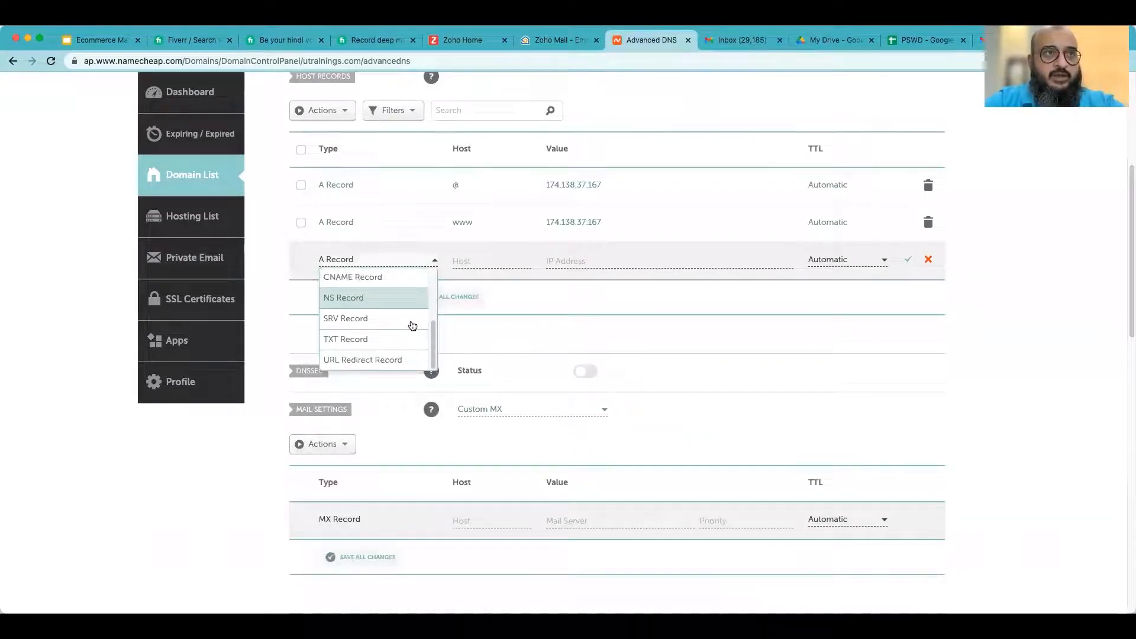
click(347, 342)
- Return to the Zoho verification page and copy the TXT verification value again
scroll(492, 374, up, 3)
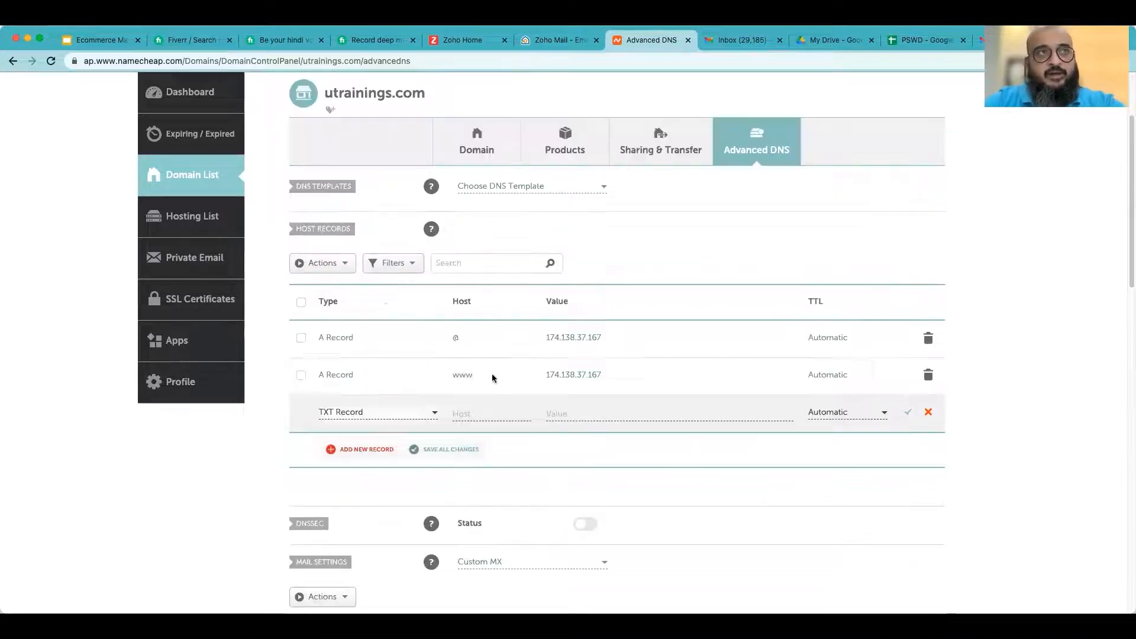
scroll(796, 262, up, 2)
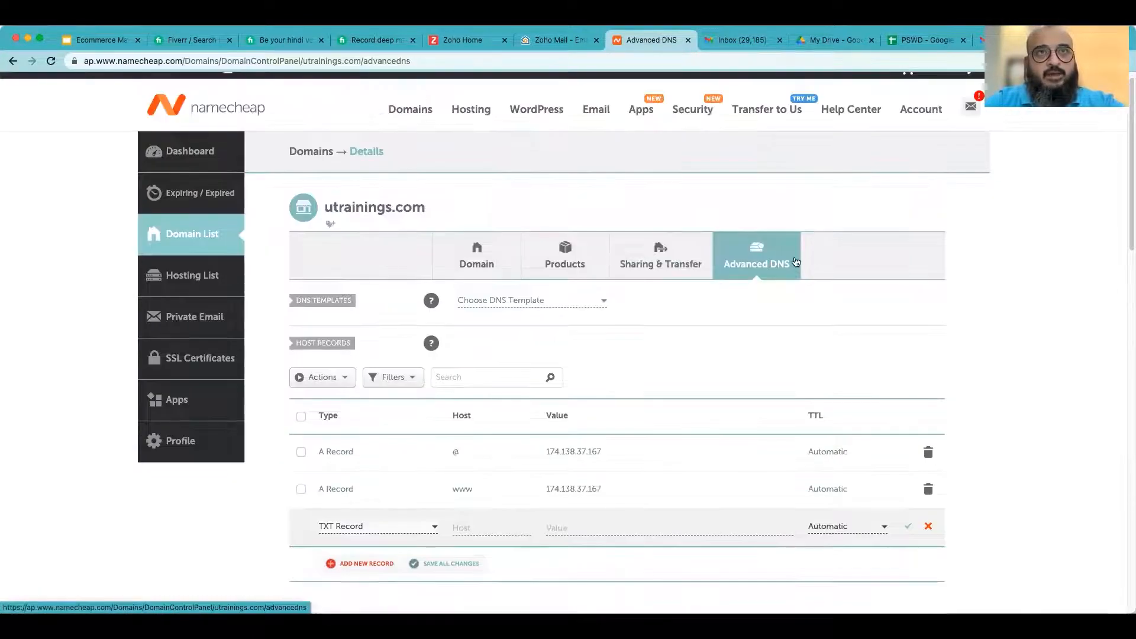
scroll(718, 342, down, 3)
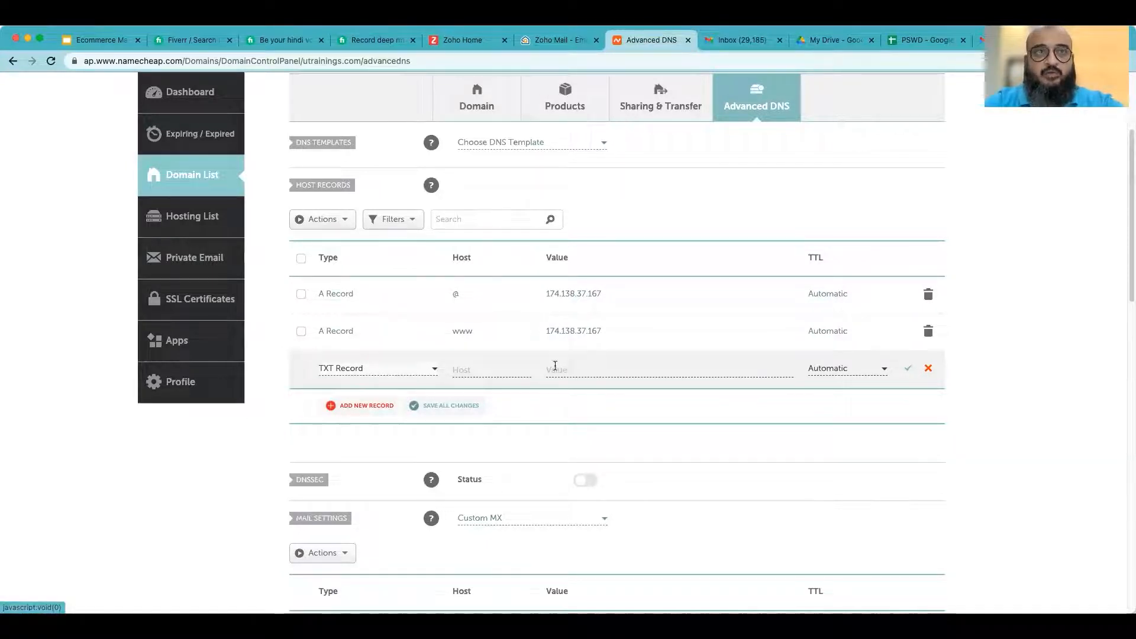
click(562, 39)
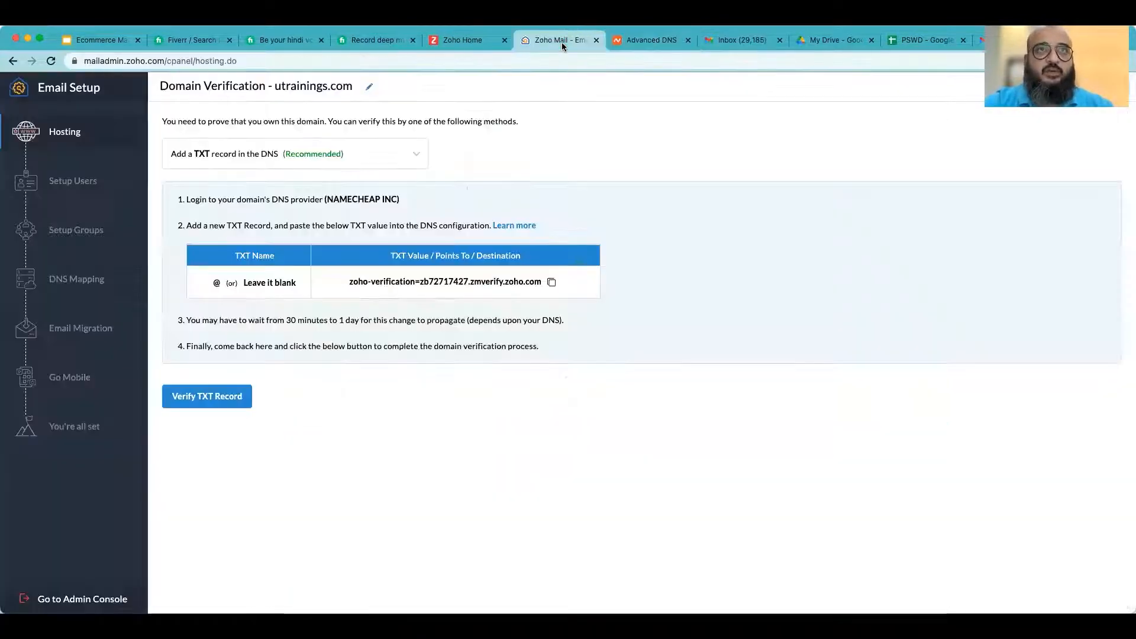
triple_click(412, 285)
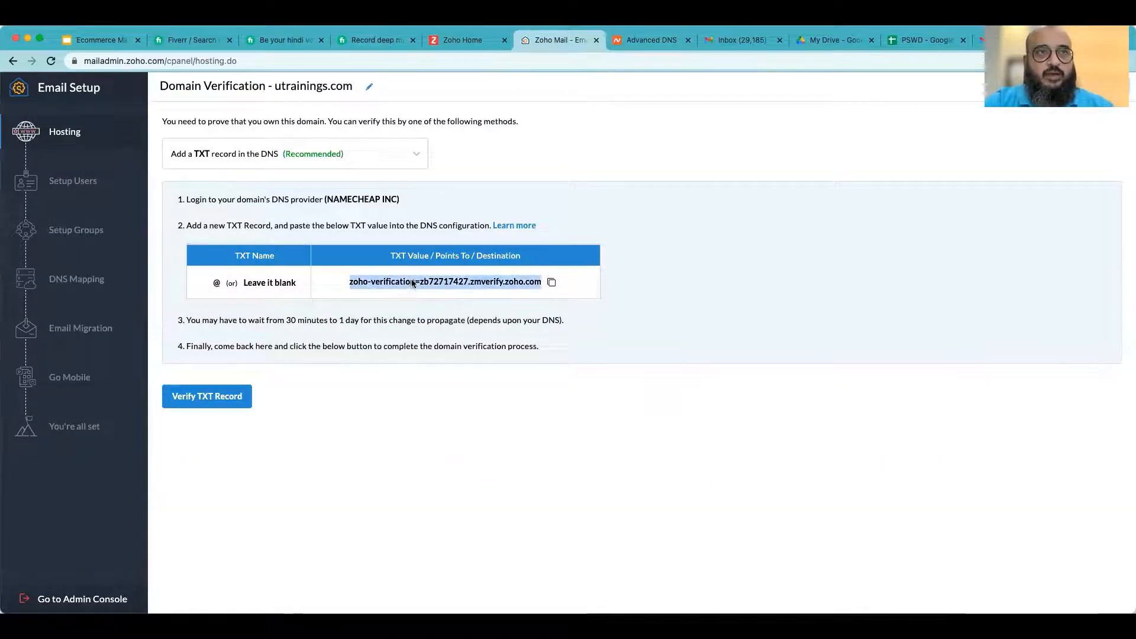
click(552, 283)
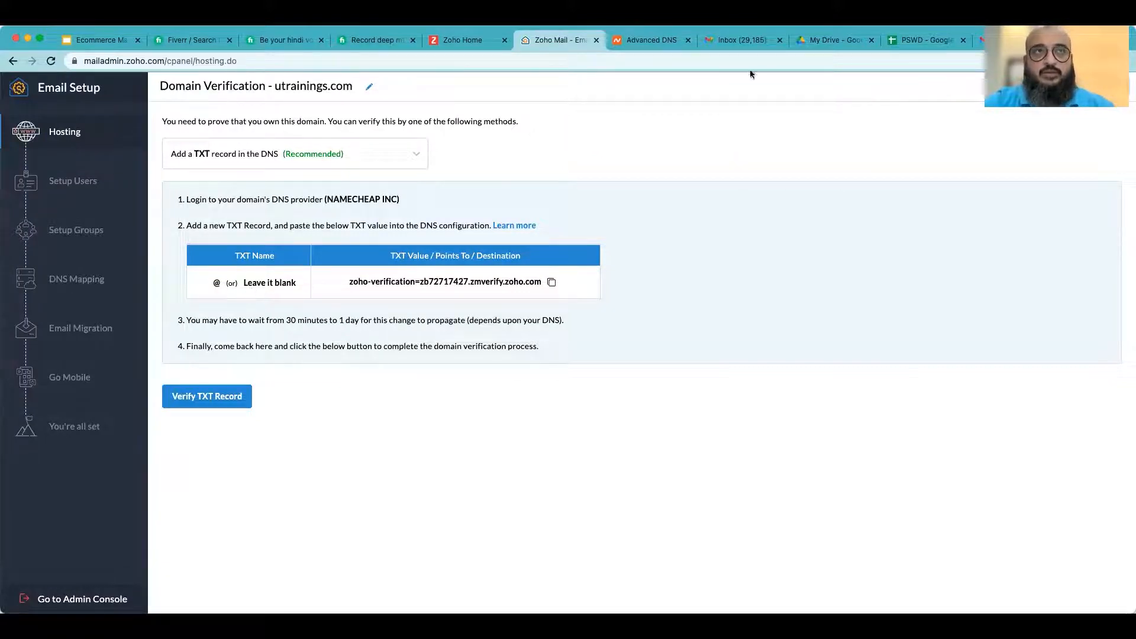
- Set the new TXT record's host to @ and paste the verification value into its value field
click(631, 41)
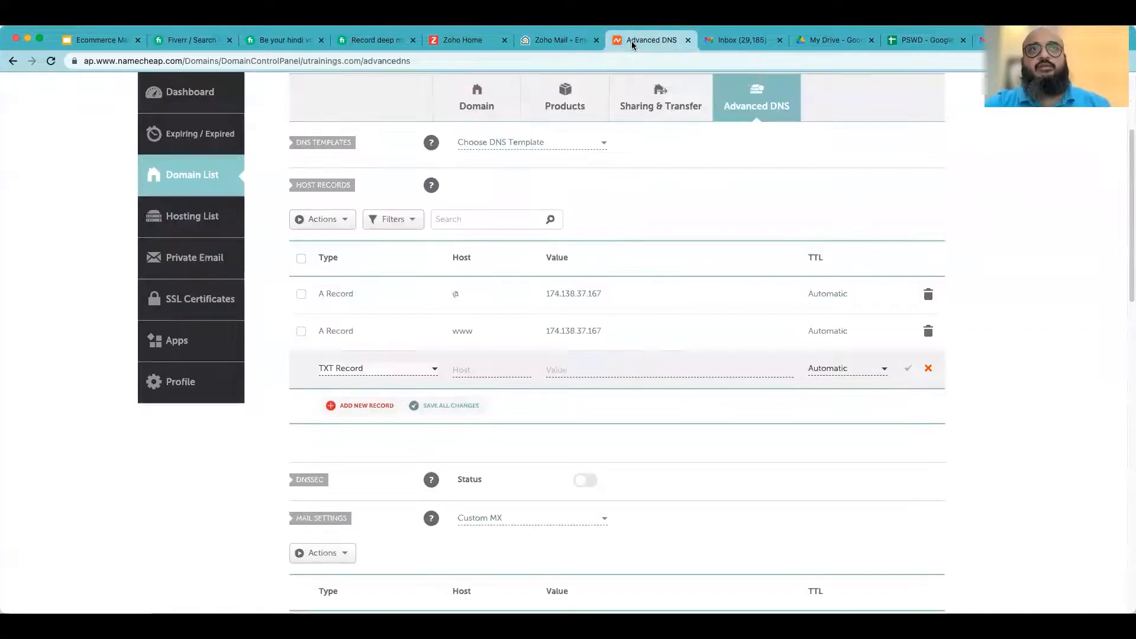
click(481, 368)
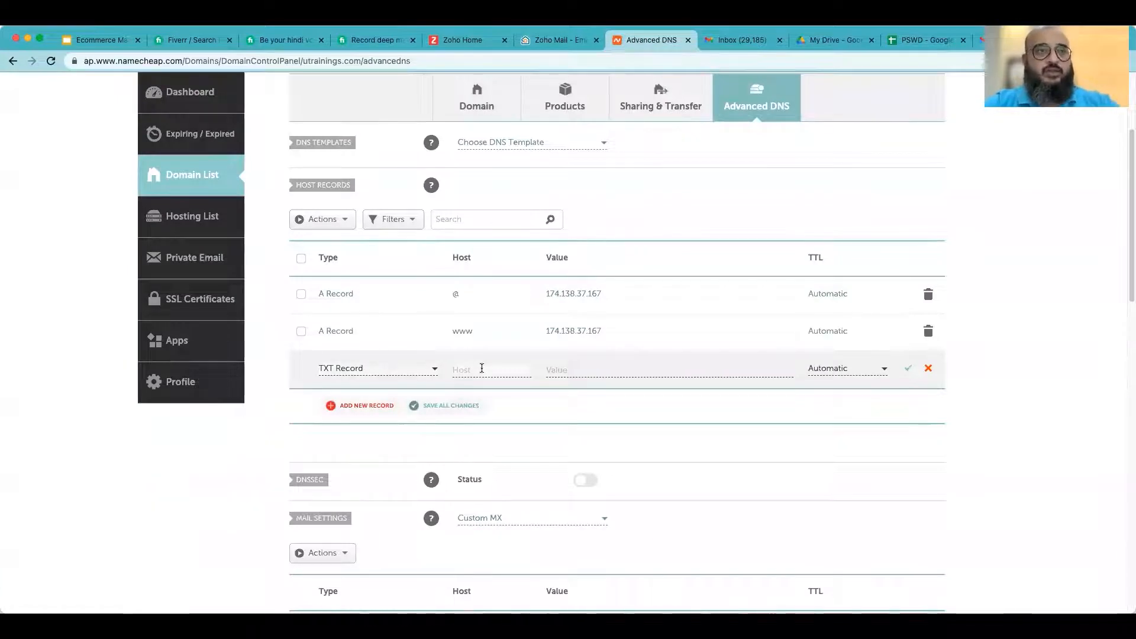
click(556, 370)
key(super+v)
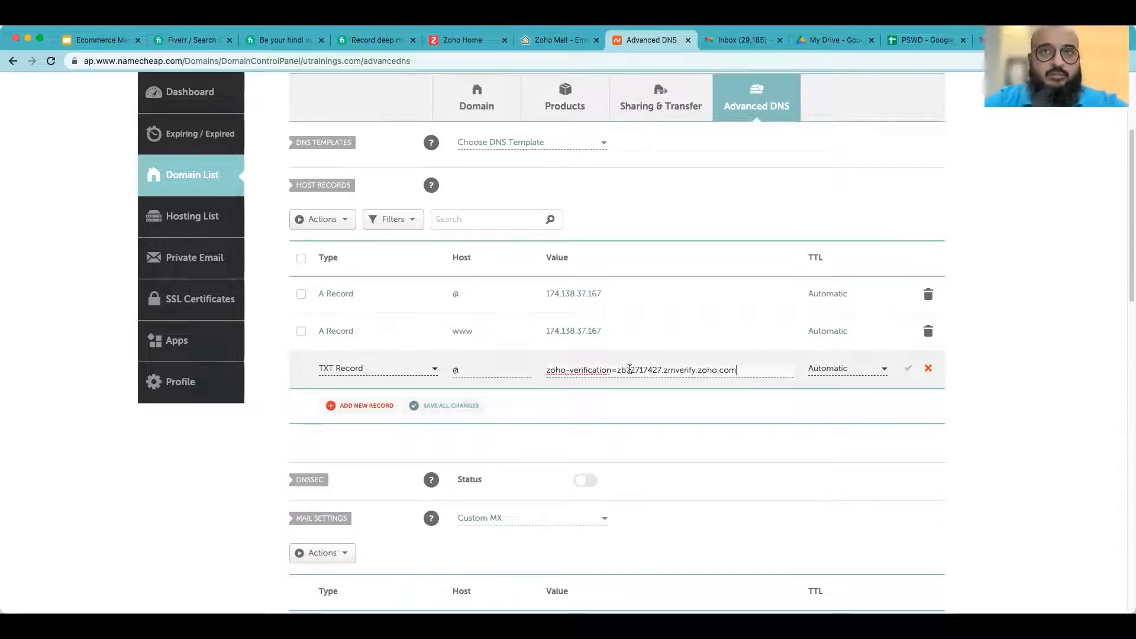
- Save the new TXT record in the Namecheap host records
click(459, 42)
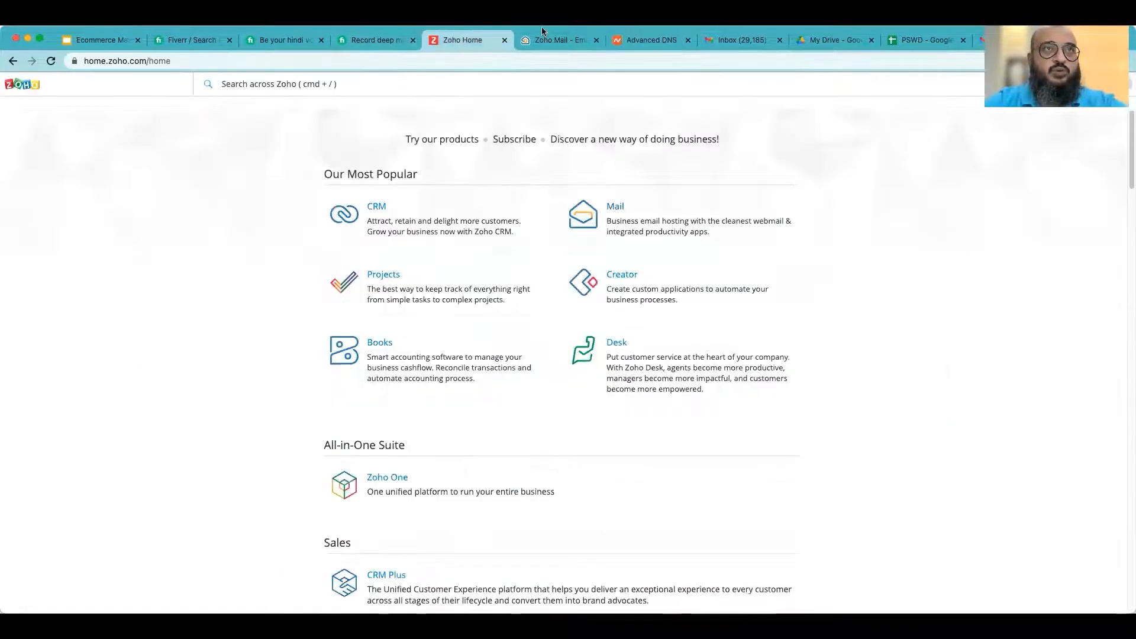
click(555, 41)
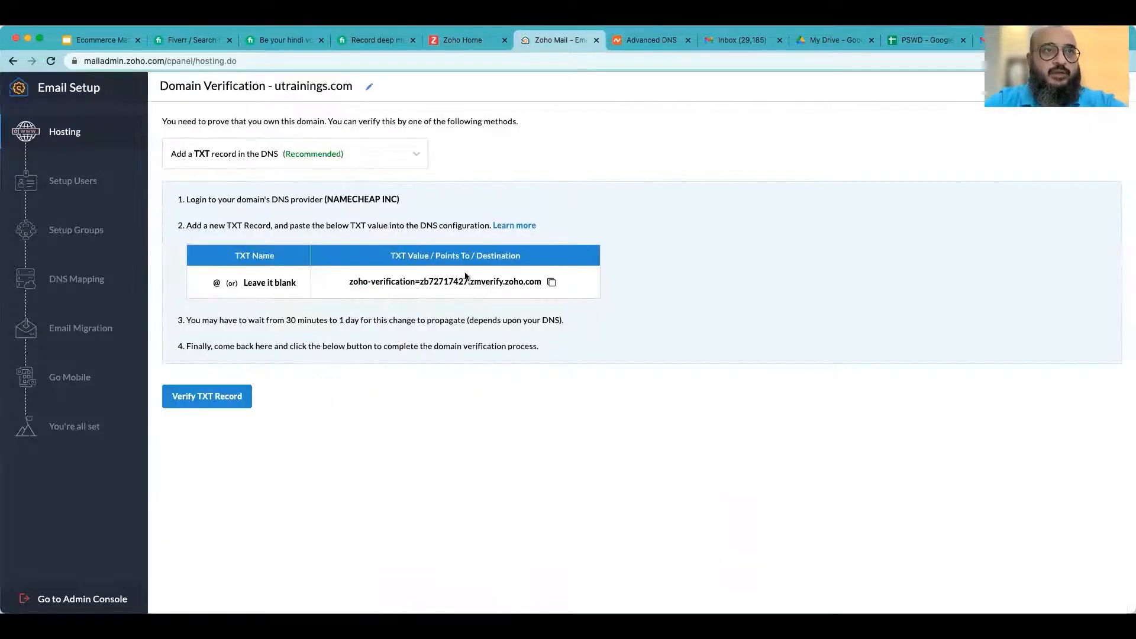
click(652, 41)
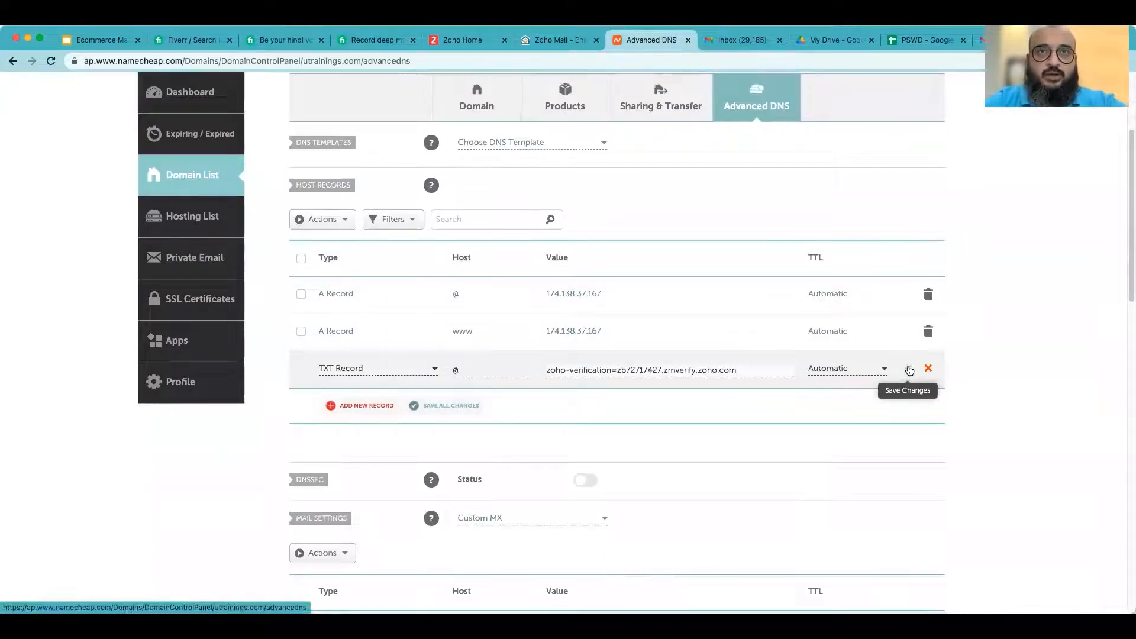
click(909, 370)
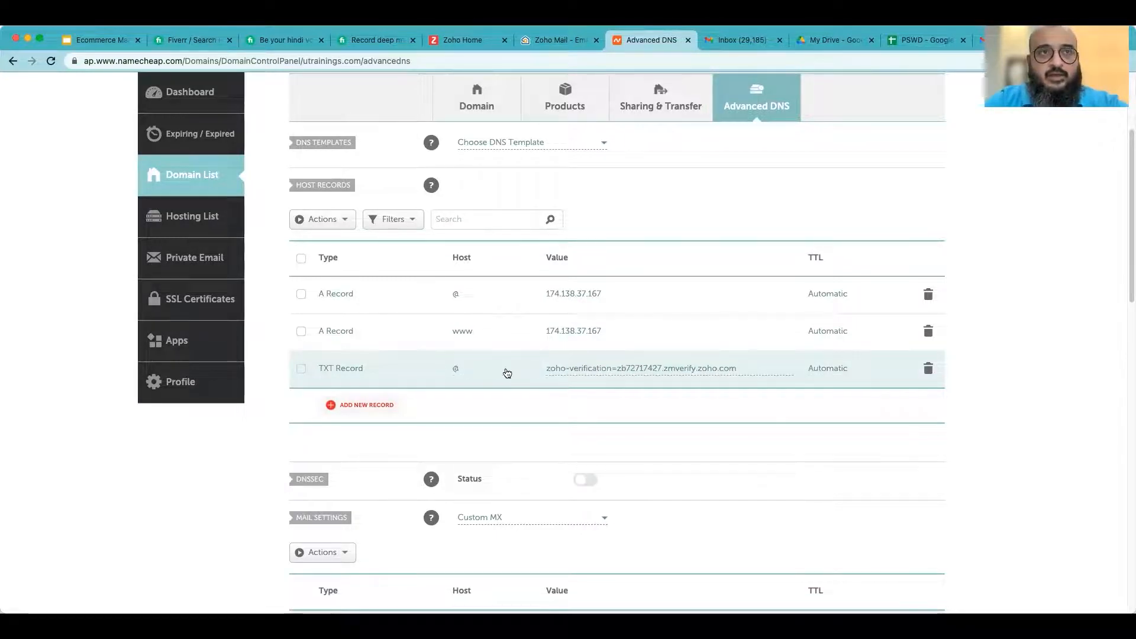
- Back in Zoho, read the propagation note and verify the TXT record
click(555, 40)
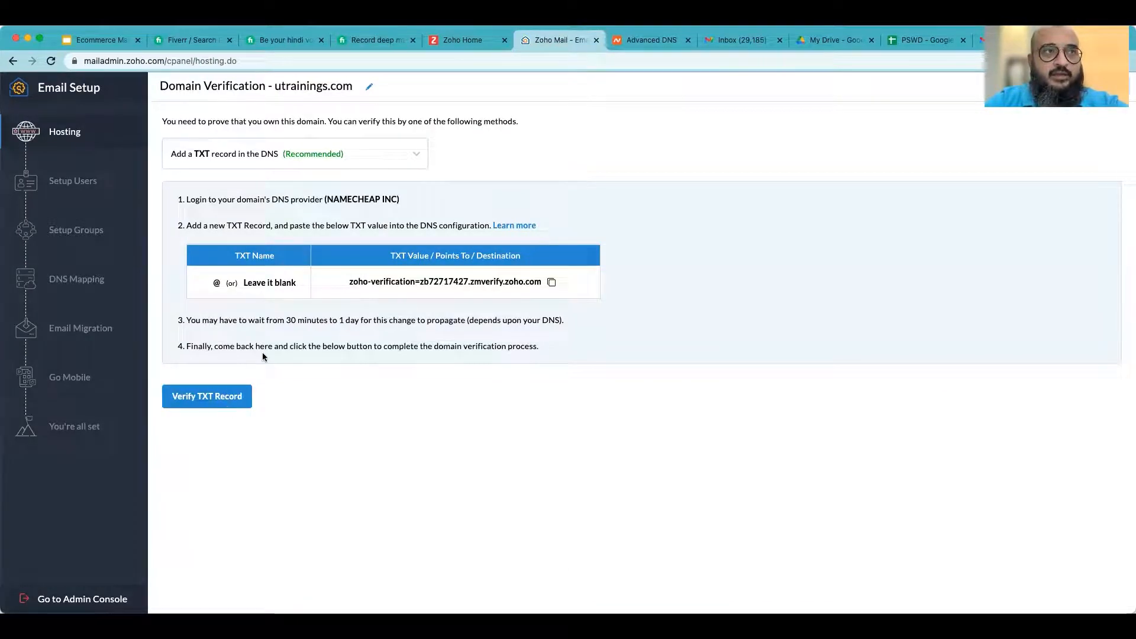
drag(209, 320, 339, 325)
click(339, 325)
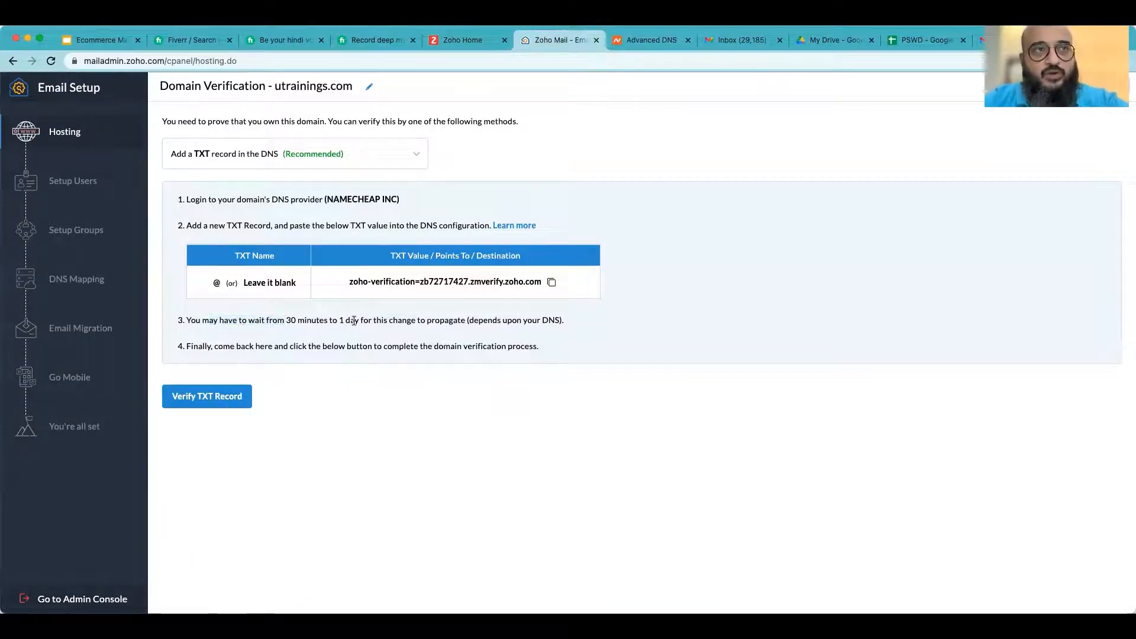
drag(466, 323, 565, 320)
click(224, 324)
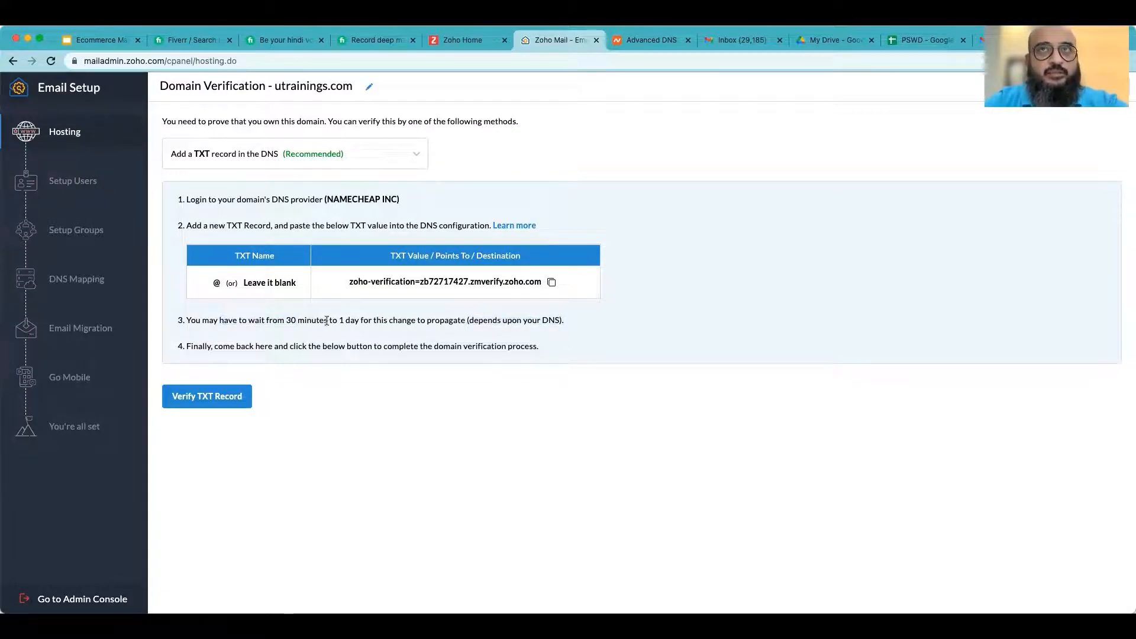
drag(236, 320, 372, 320)
click(380, 320)
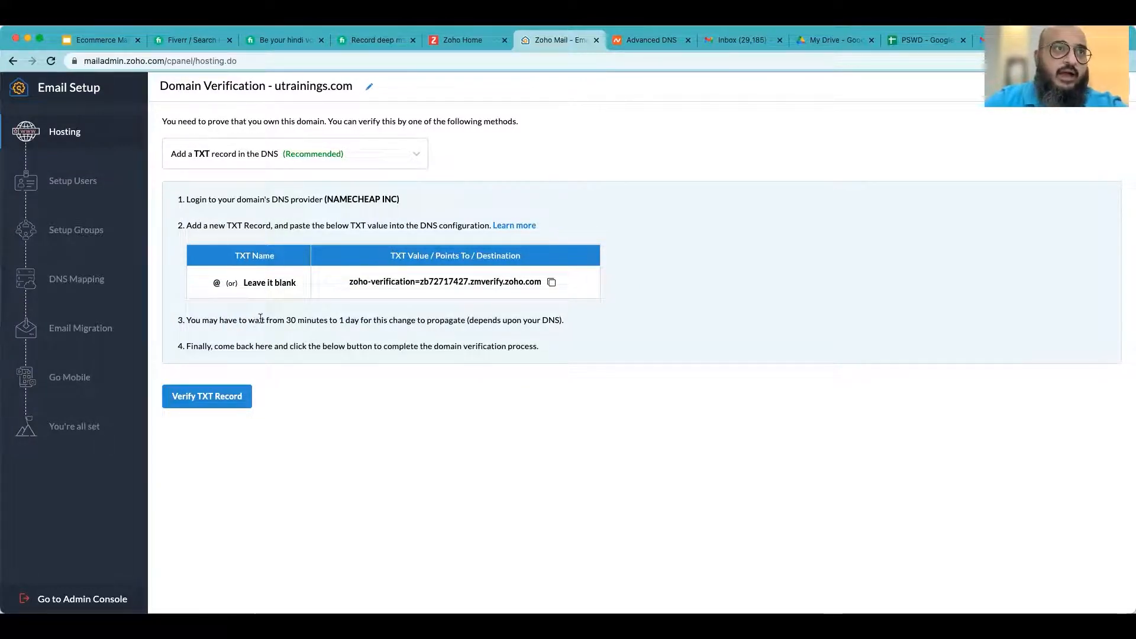
click(210, 397)
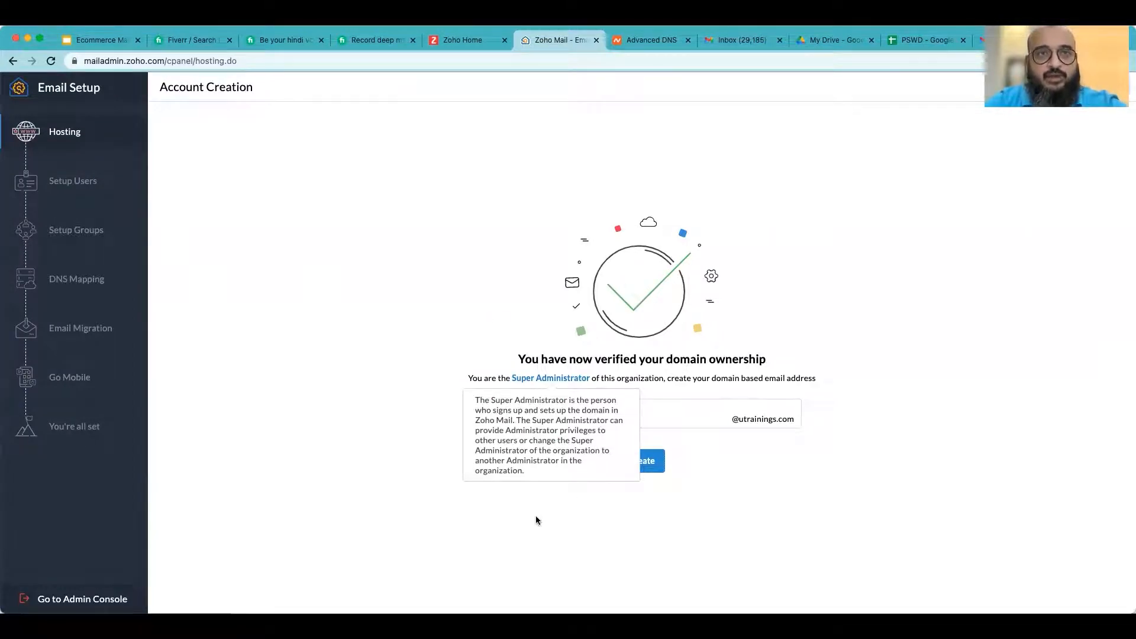
- Enter the administrator's first name as the username and create the domain-based super administrator email address
drag(549, 357, 771, 357)
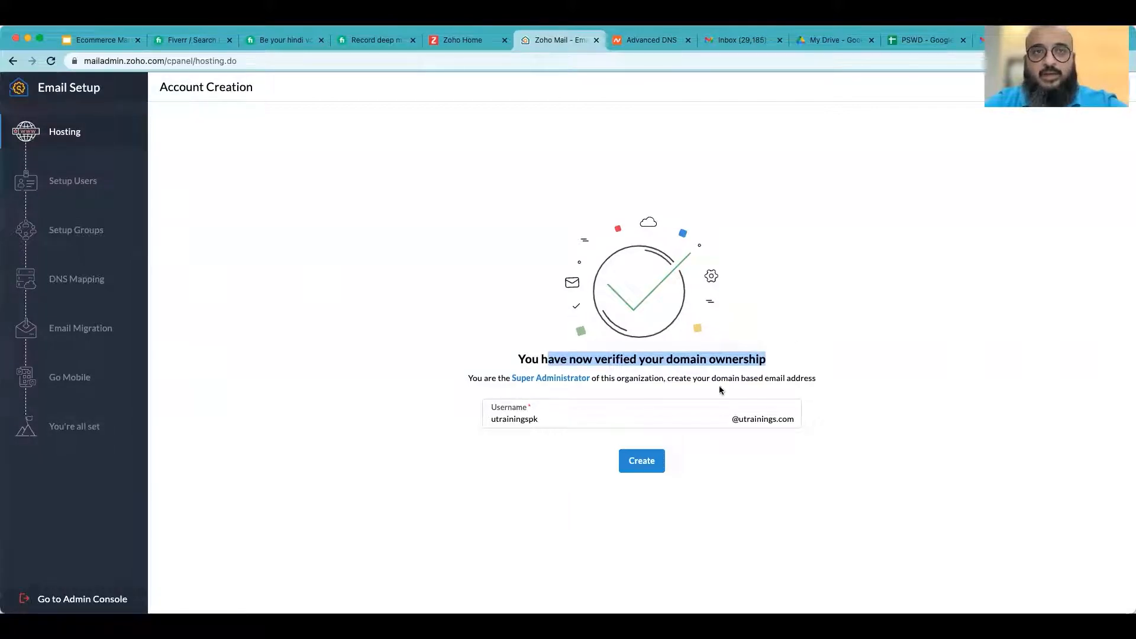
mouse_move(560, 382)
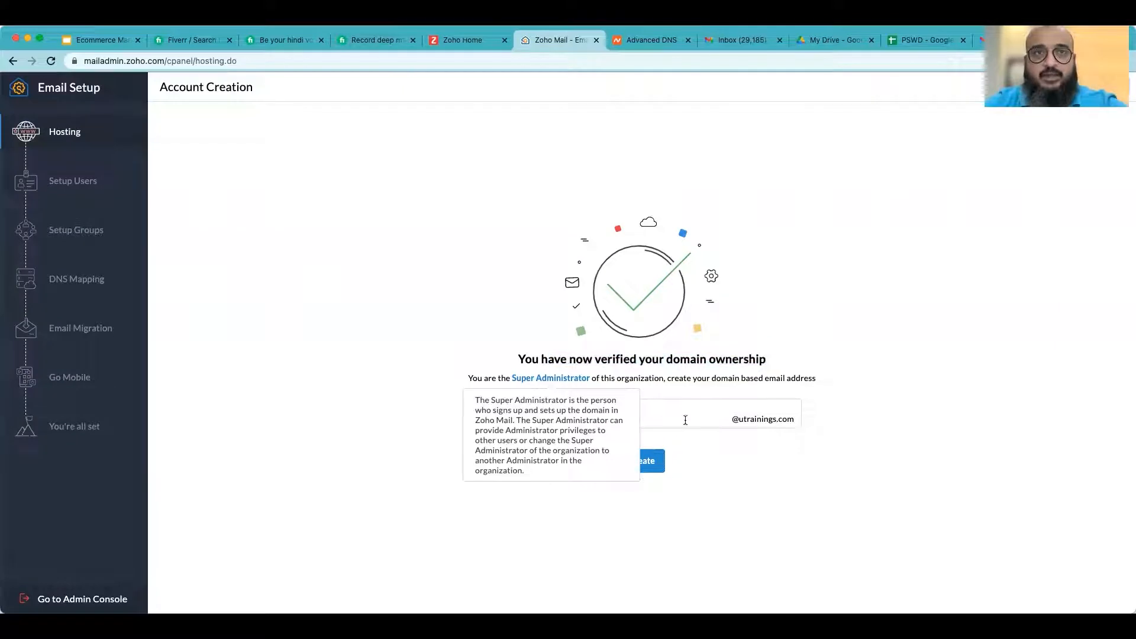
click(685, 419)
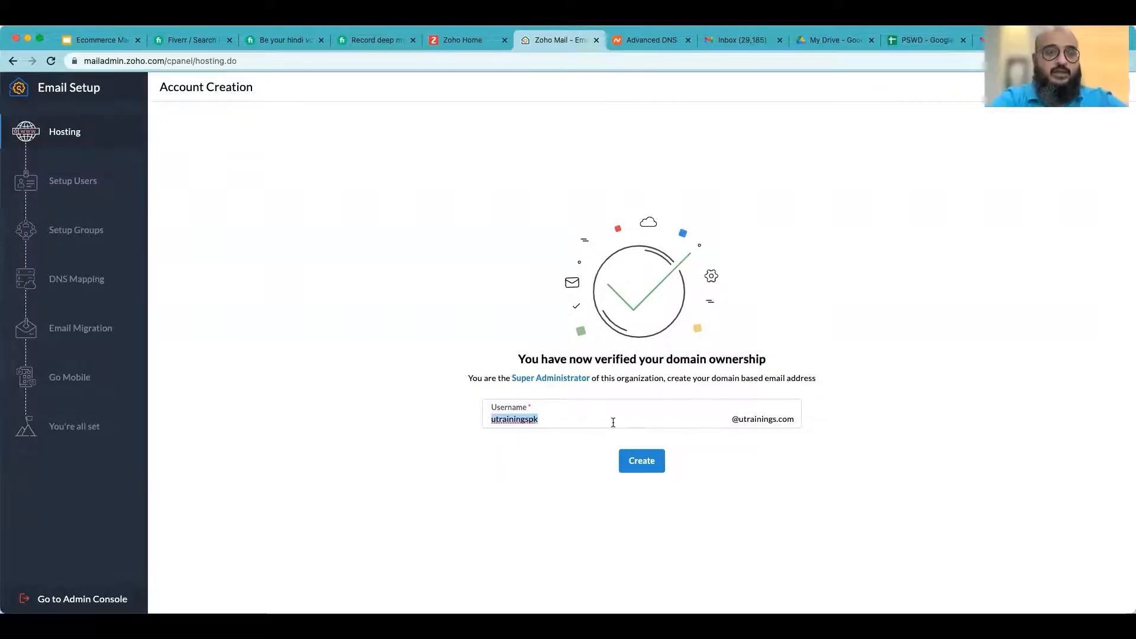
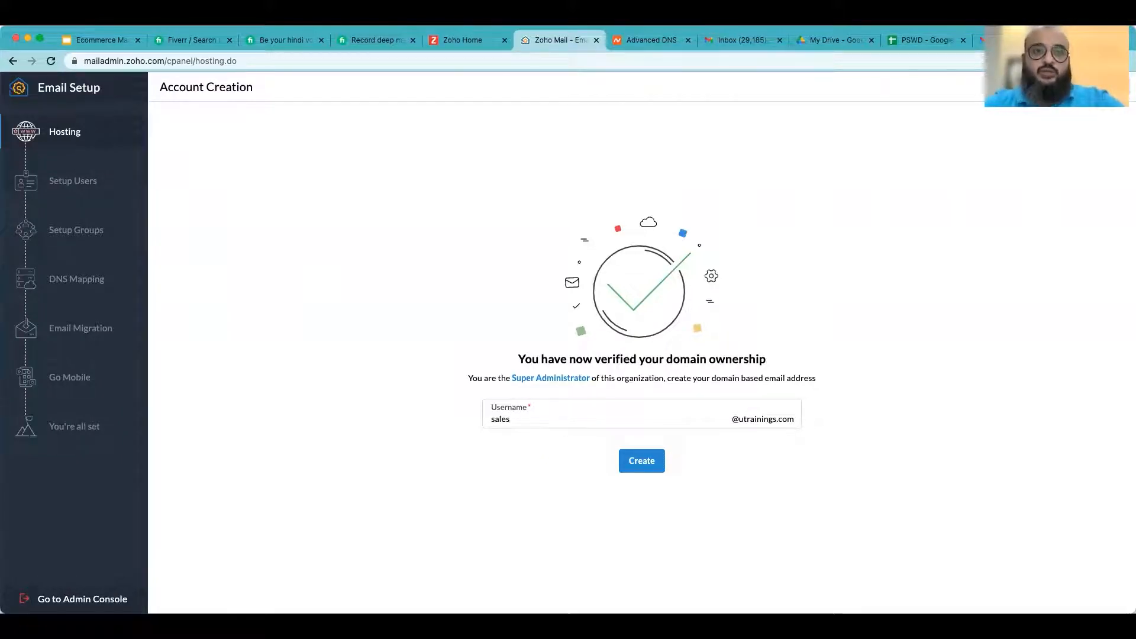
double_click(609, 424)
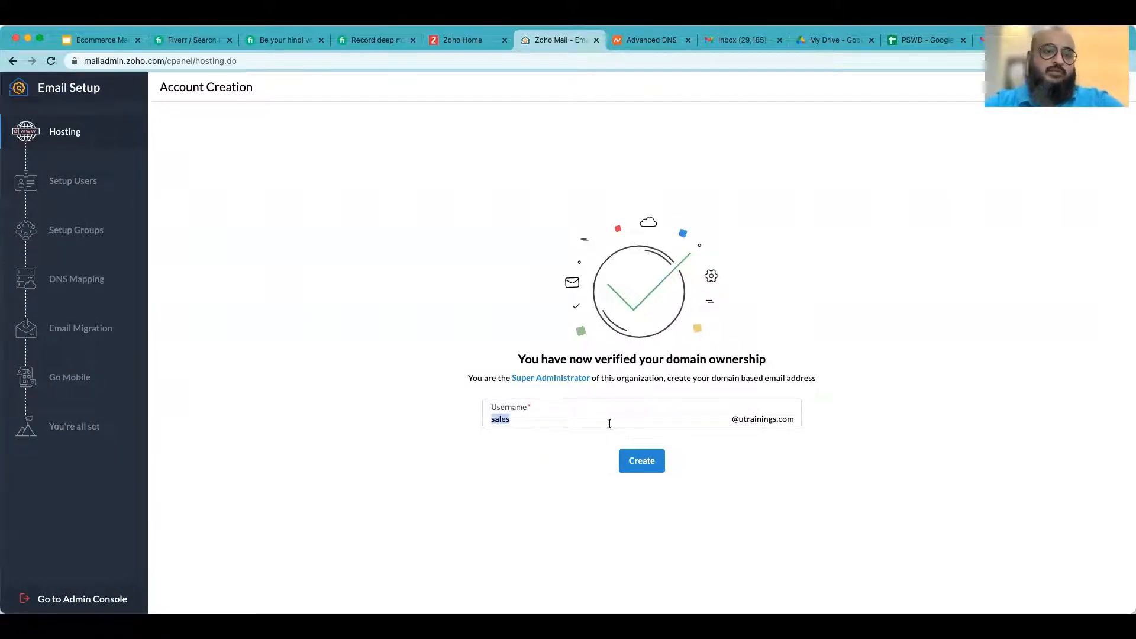
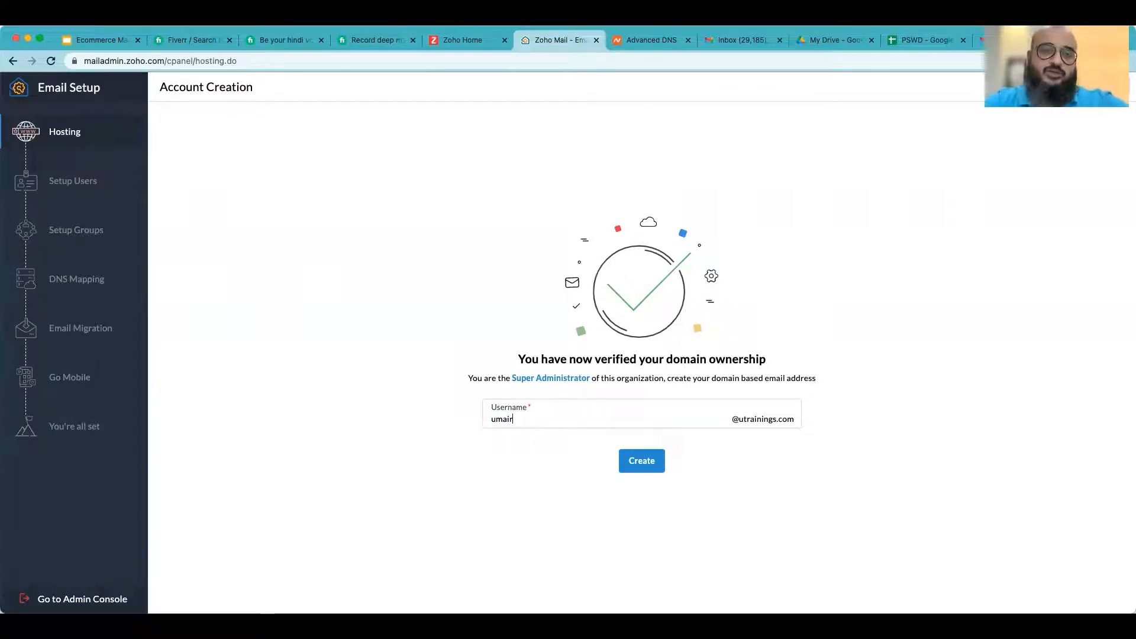
click(642, 461)
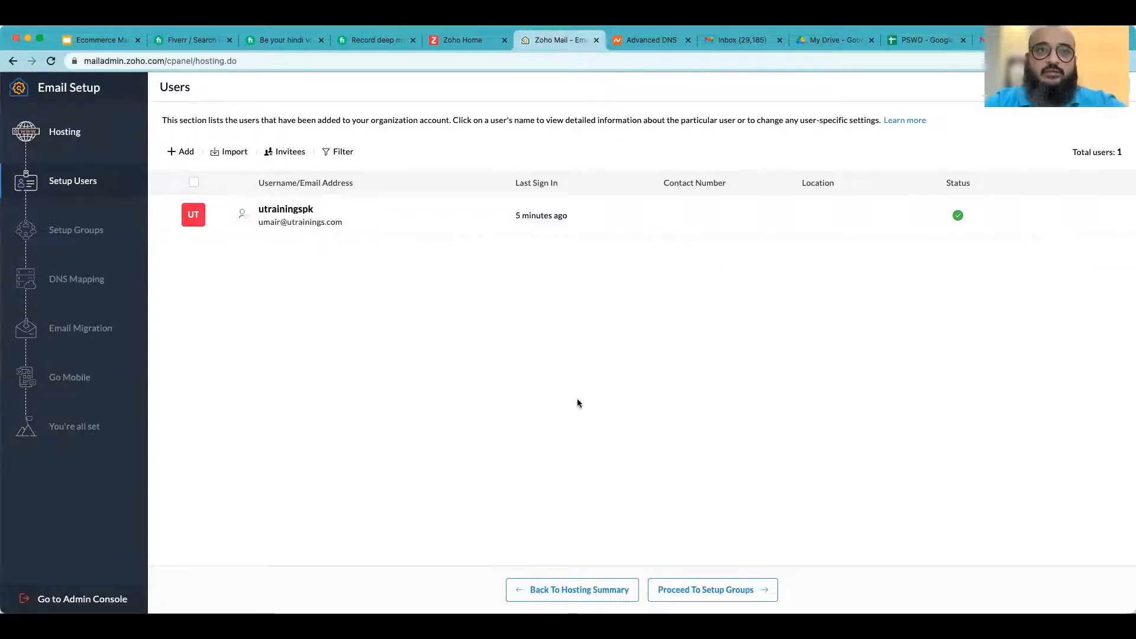
- Proceed past user and group setup to the DNS Mapping stage of the email setup
click(717, 592)
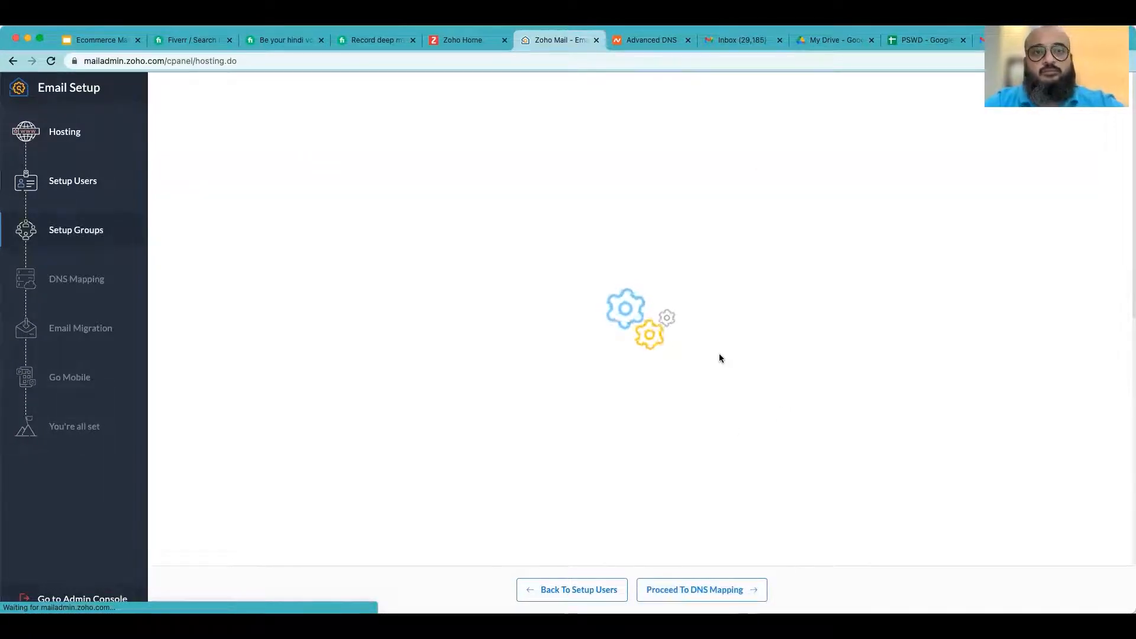
mouse_move(501, 367)
mouse_down()
mouse_move(745, 367)
mouse_move(507, 367)
mouse_up()
click(527, 367)
click(783, 365)
click(547, 374)
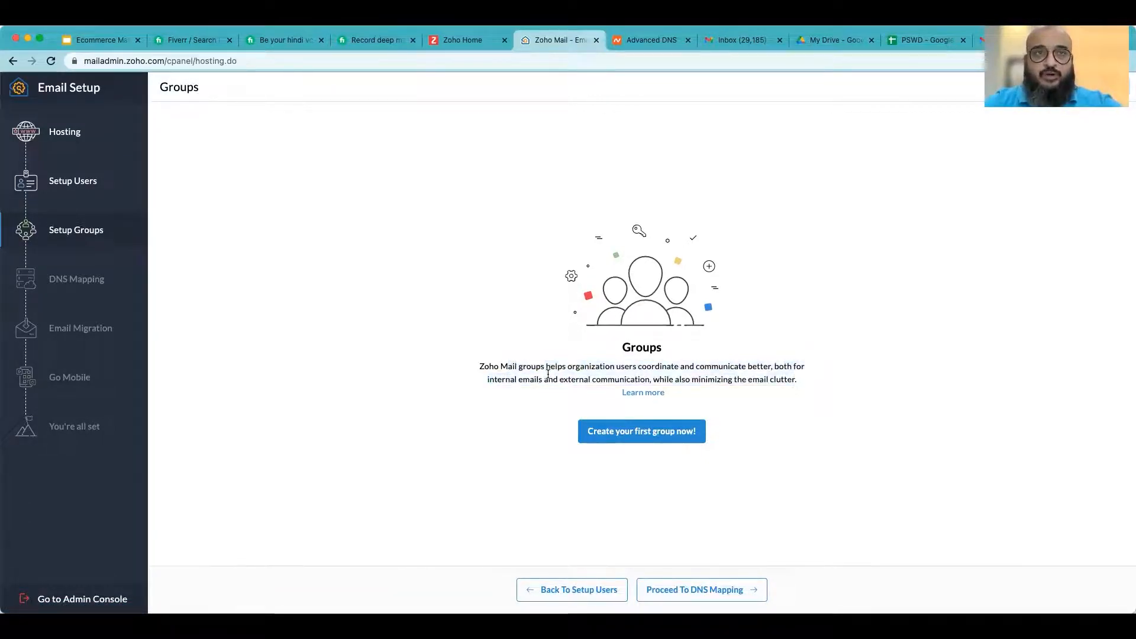
click(699, 592)
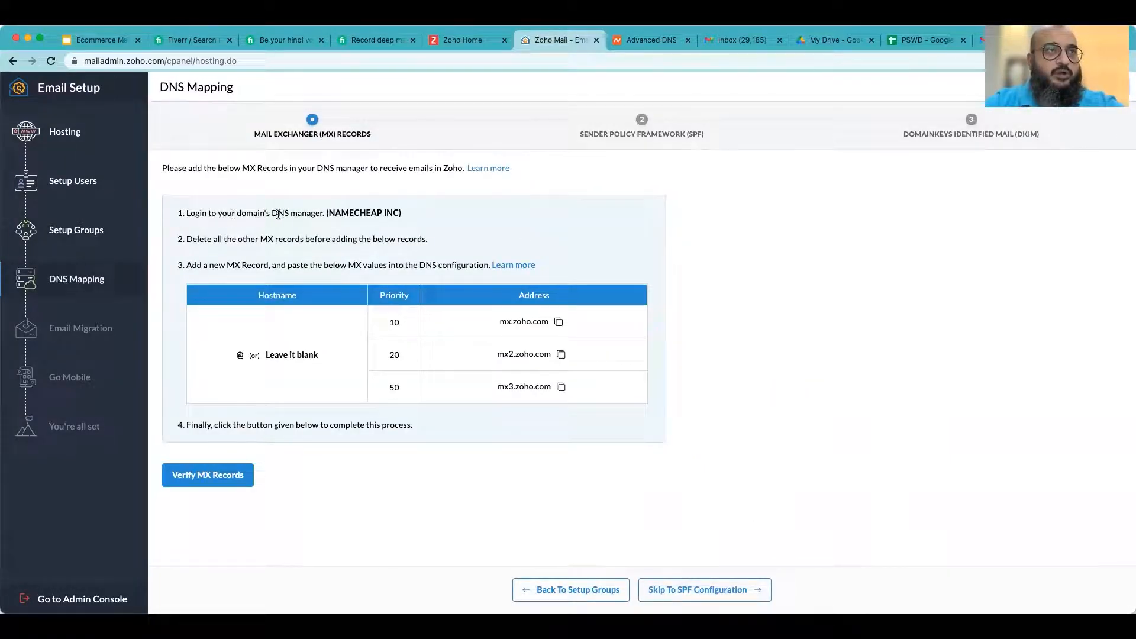
- Read the MX record instructions, including the DNS manager name and the hostname, priority and address values
click(408, 215)
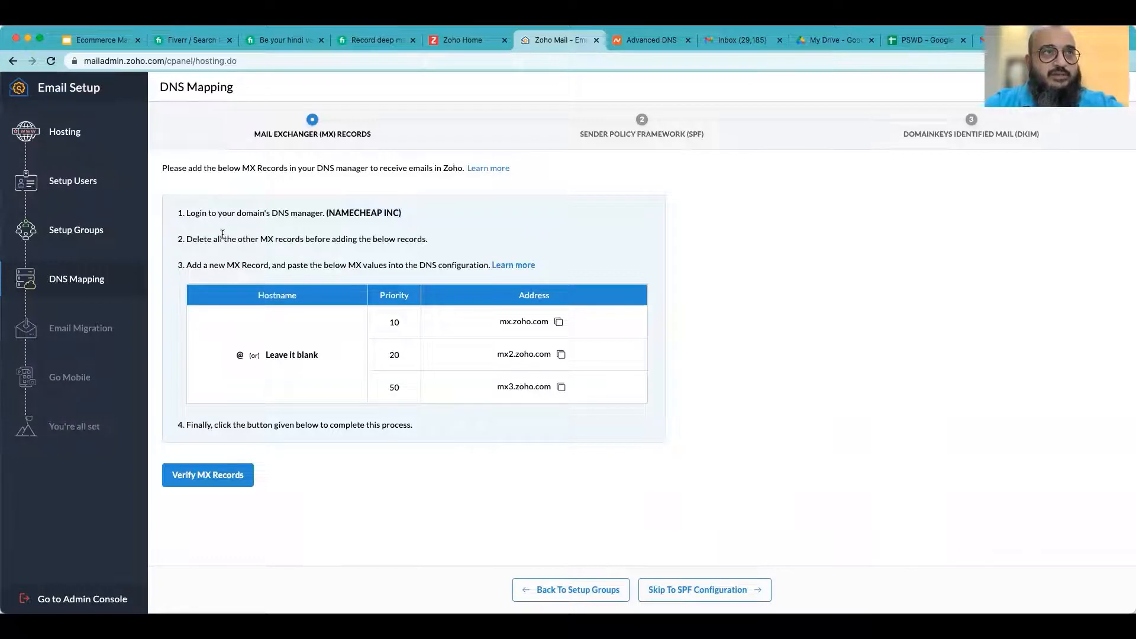
drag(427, 239, 298, 239)
click(355, 240)
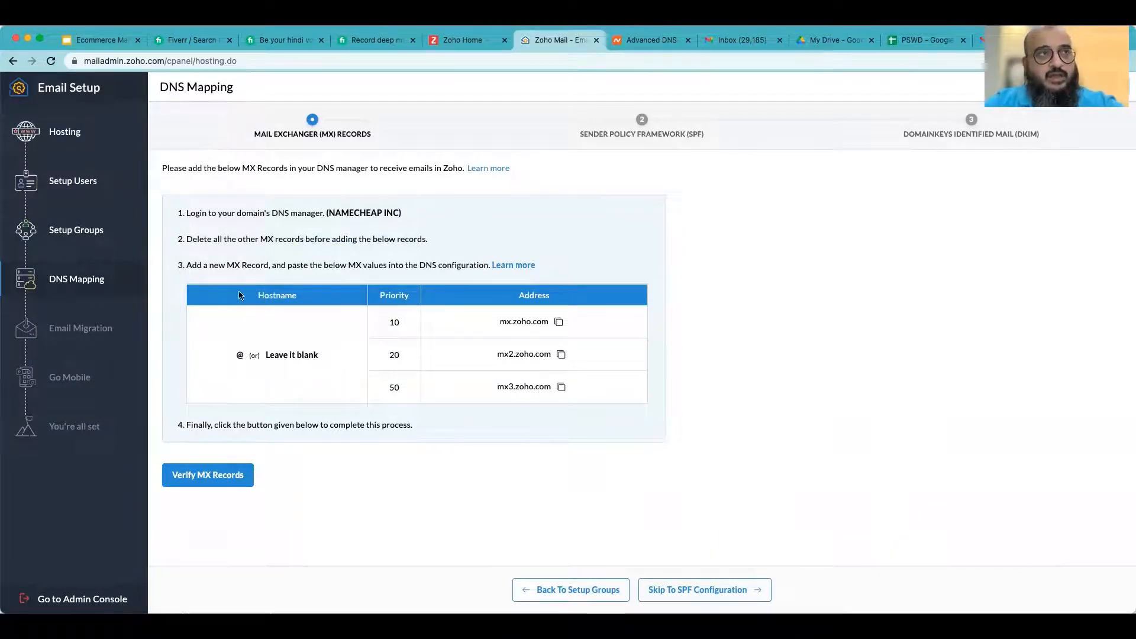
drag(230, 265, 346, 266)
click(345, 267)
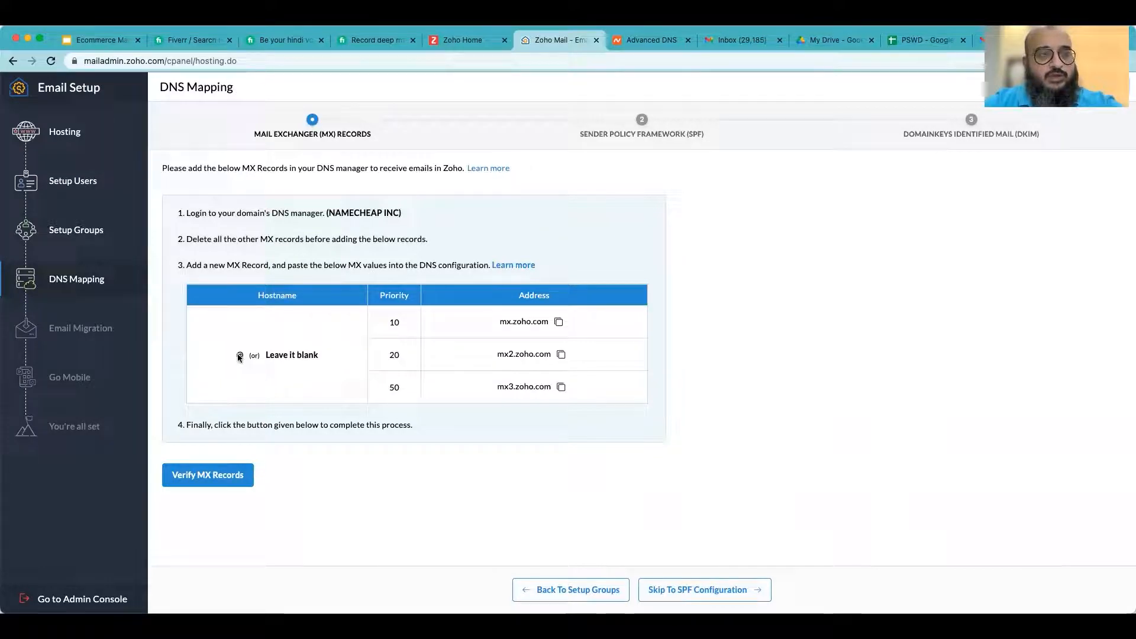
drag(324, 213, 394, 212)
click(393, 212)
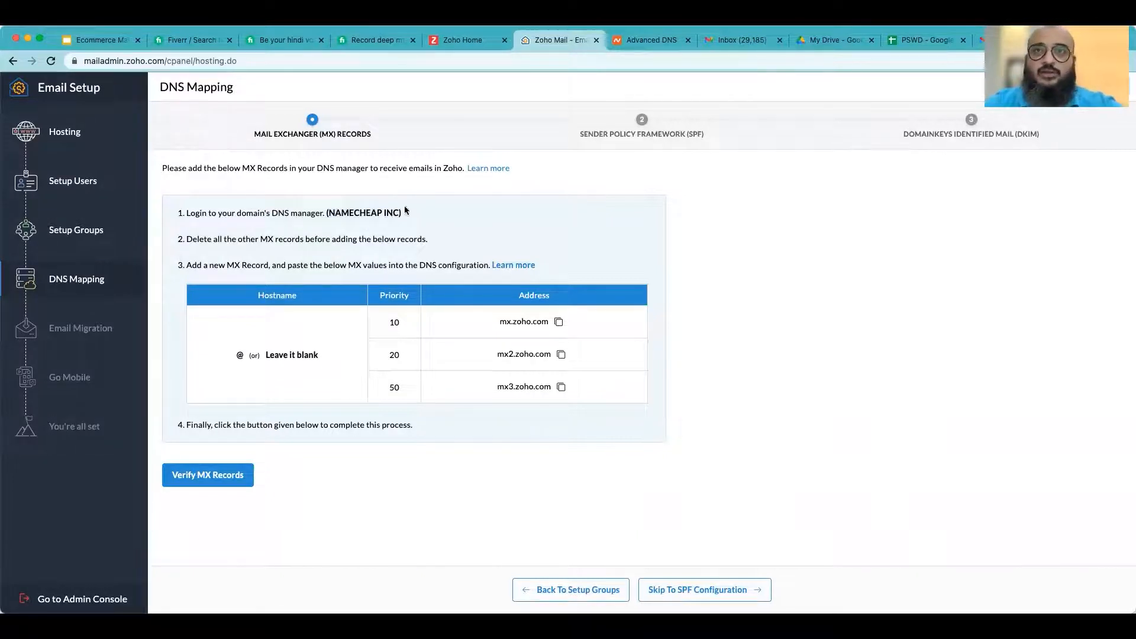
double_click(362, 213)
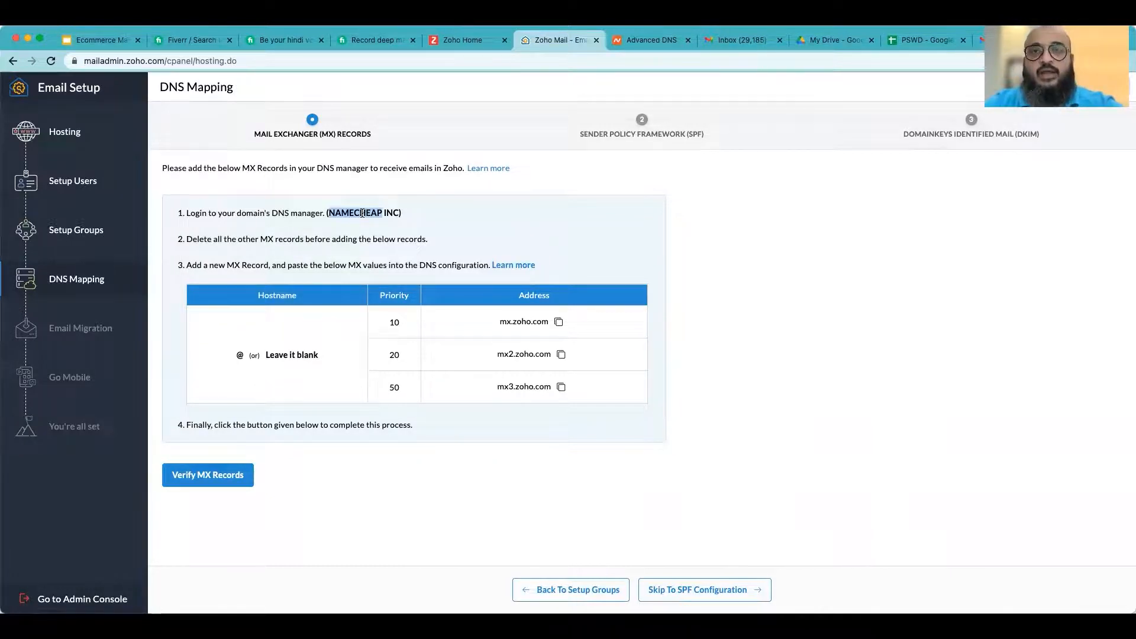
click(362, 214)
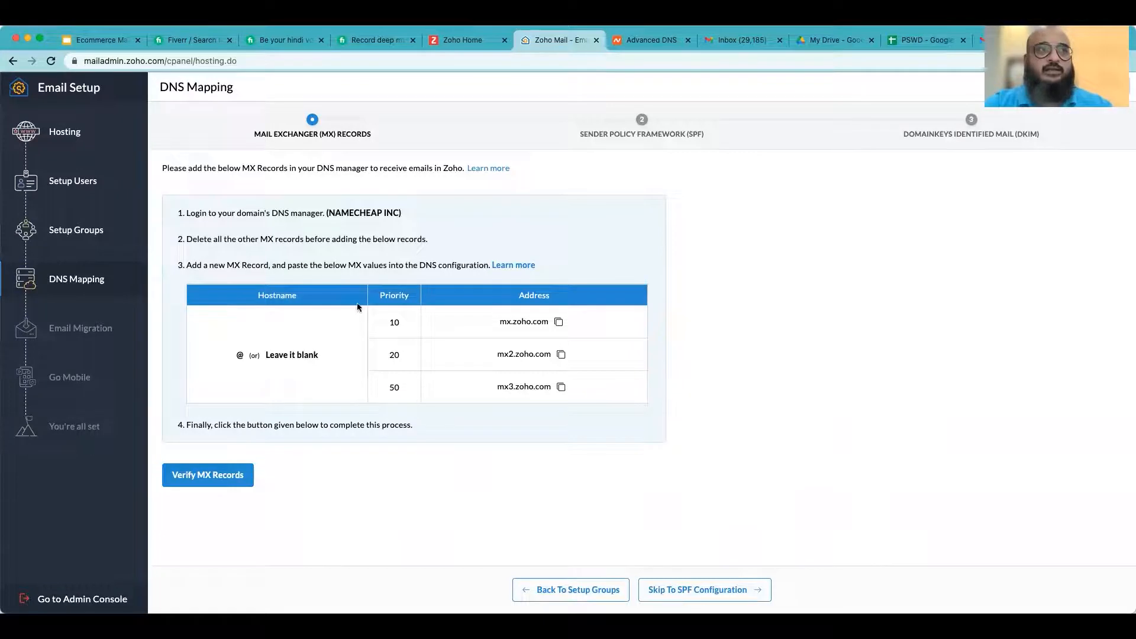
- Switch to the Namecheap Advanced DNS page and set the domain's mail settings to Custom MX
click(651, 40)
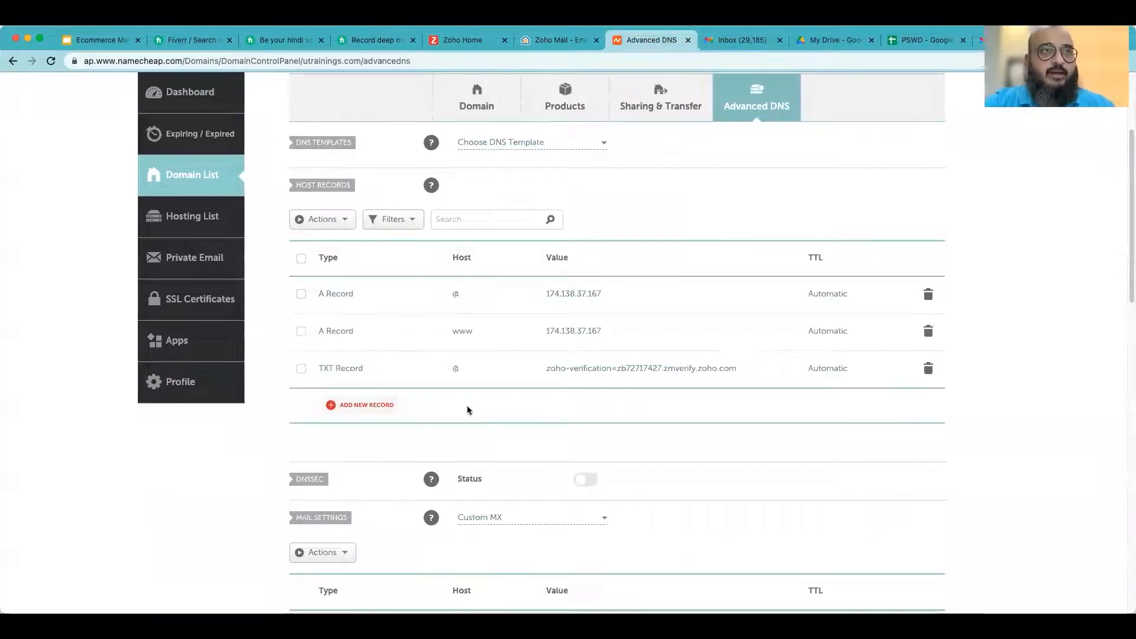
scroll(536, 404, up, 1)
scroll(536, 404, down, 3)
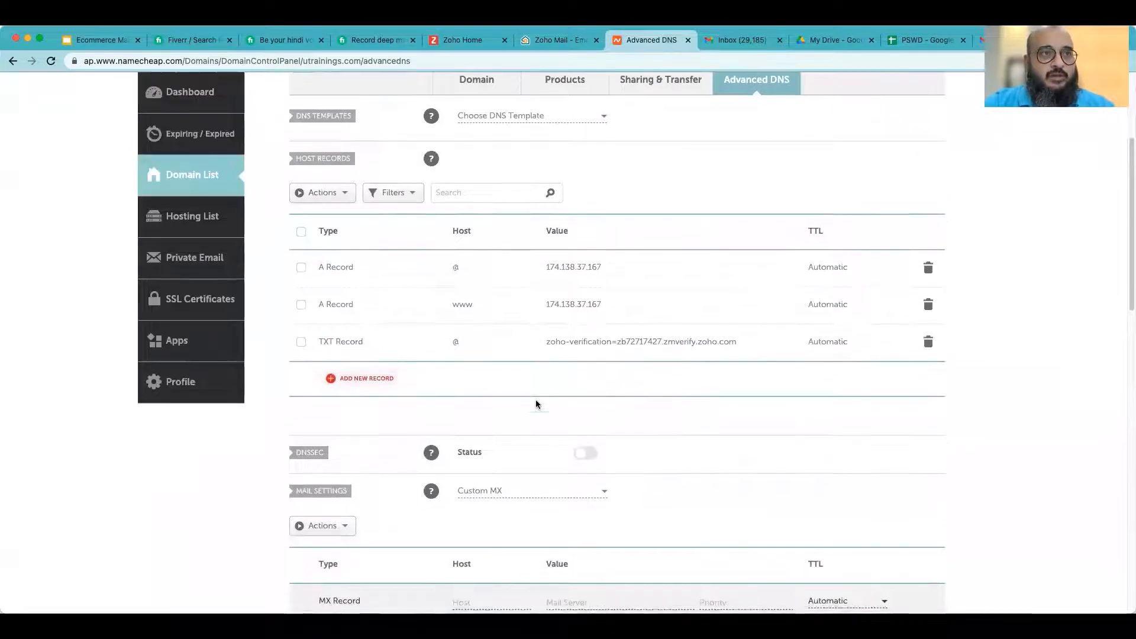
scroll(536, 404, down, 3)
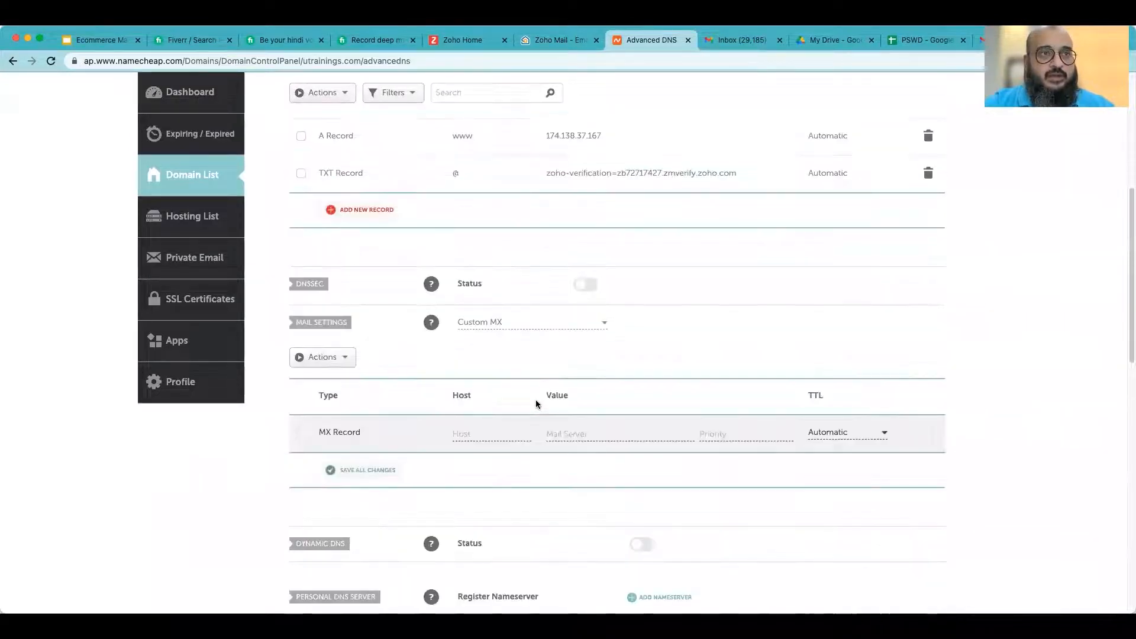
click(532, 322)
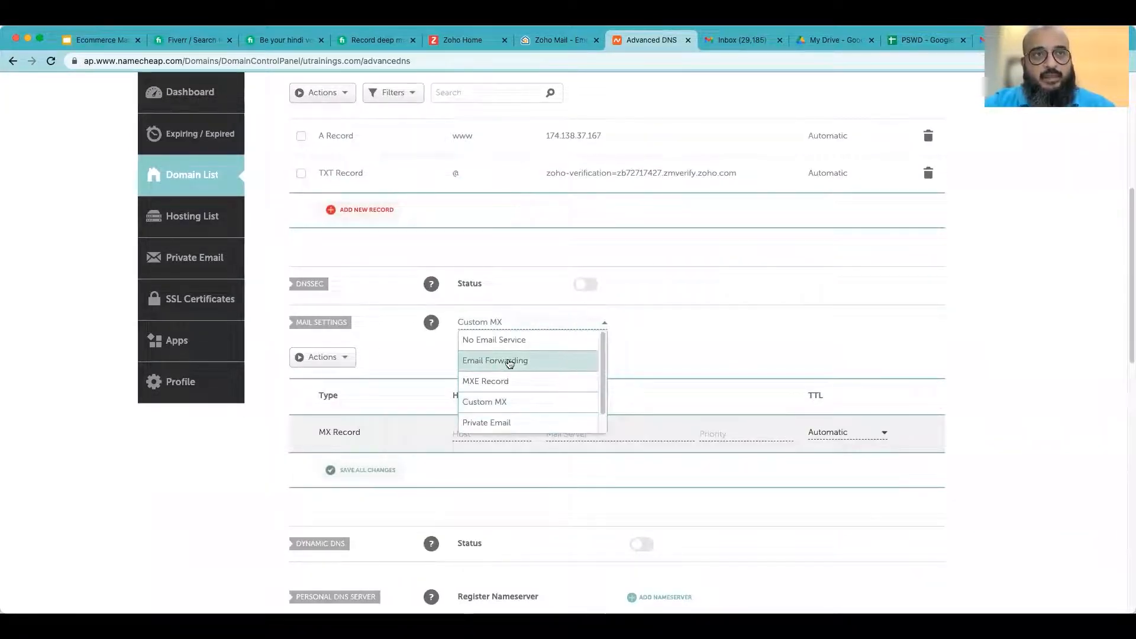
click(516, 400)
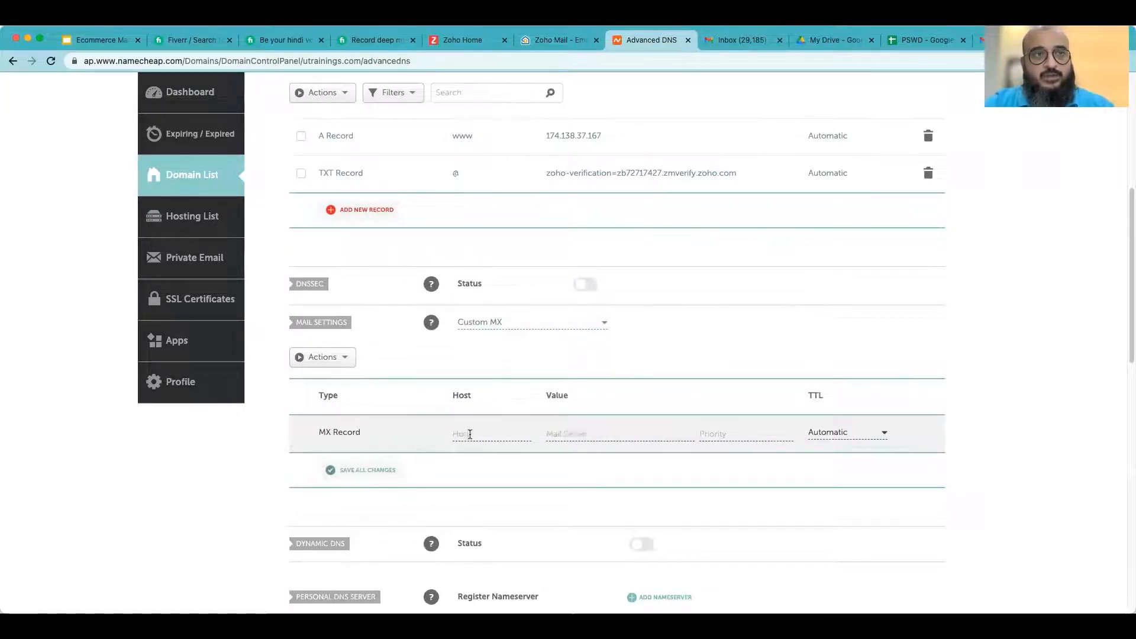
scroll(473, 444, down, 2)
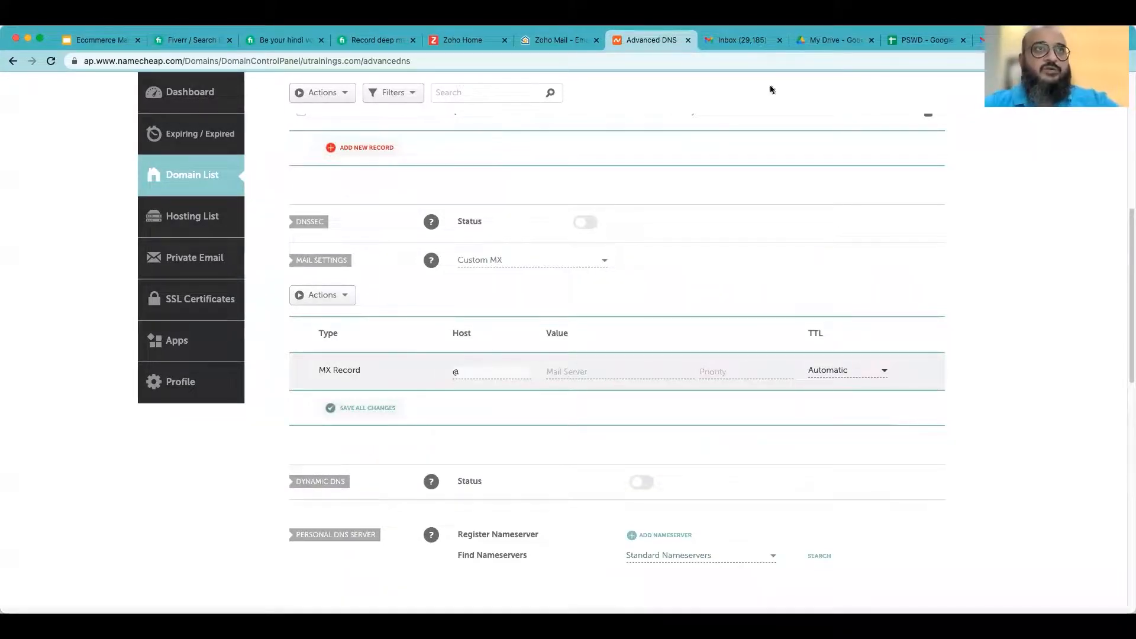
- Copy mx.zoho.com from Zoho and enter it as the MX record's mail server with priority 10
click(559, 42)
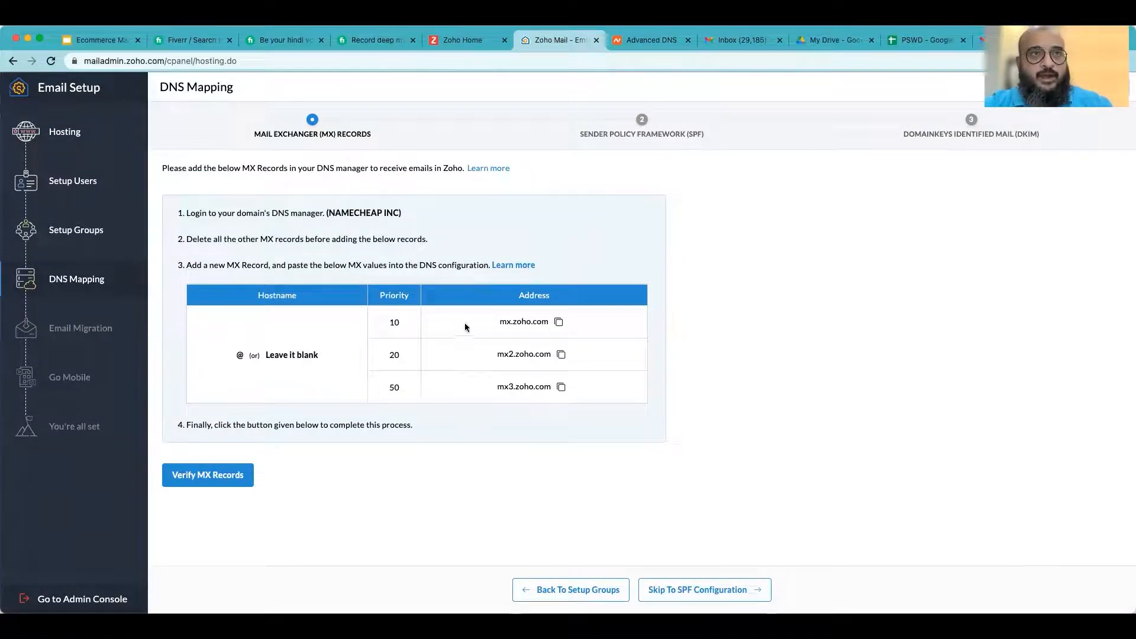
click(559, 322)
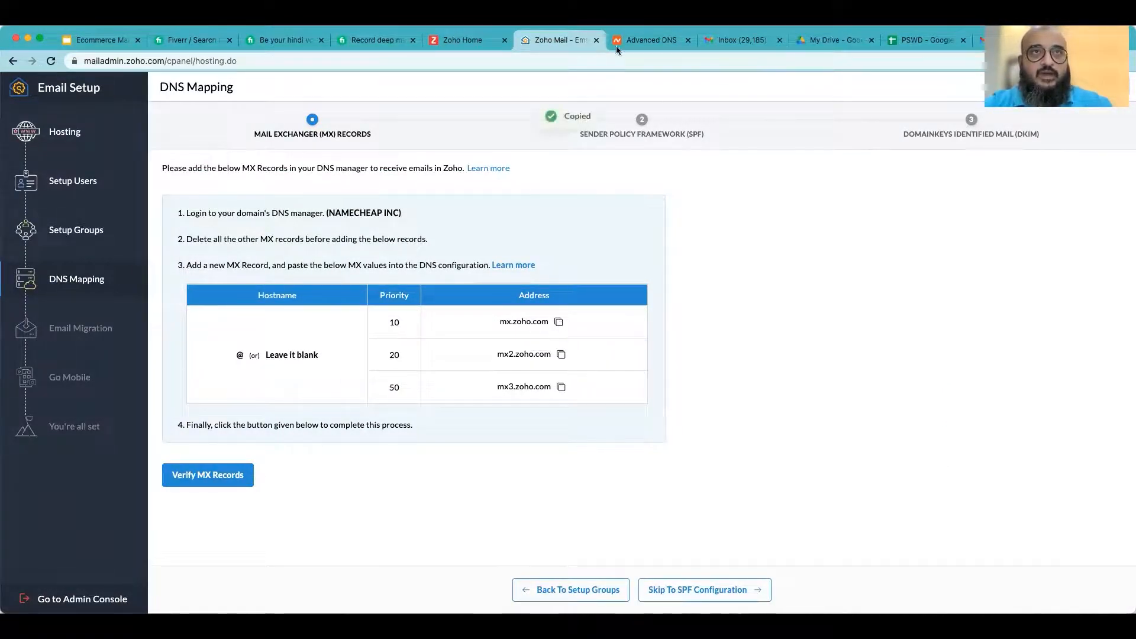
click(647, 42)
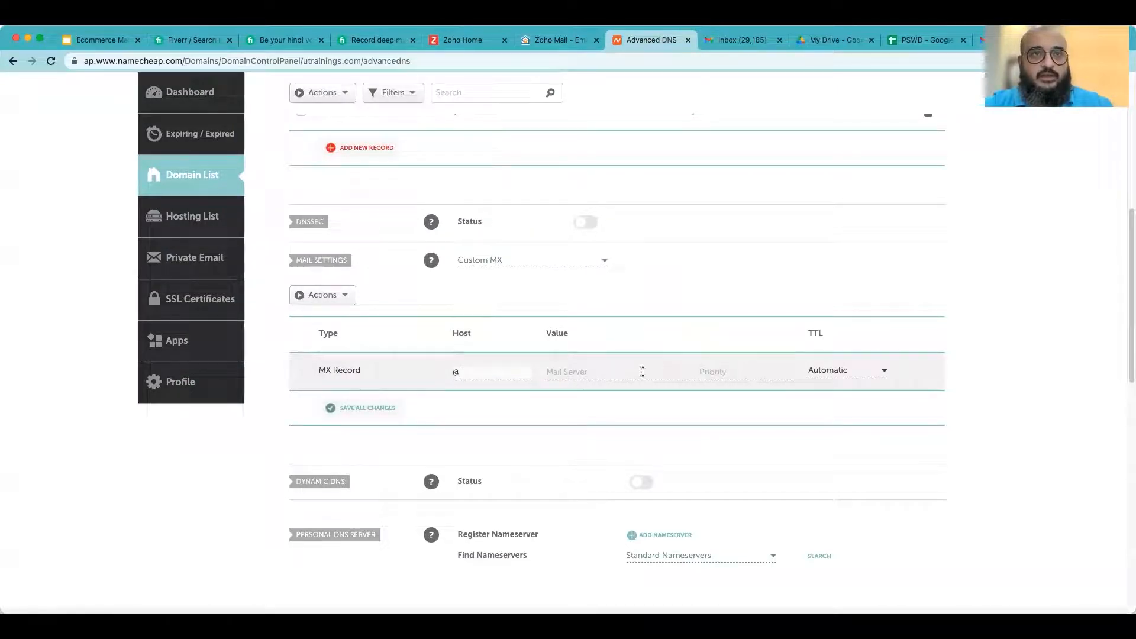
click(537, 41)
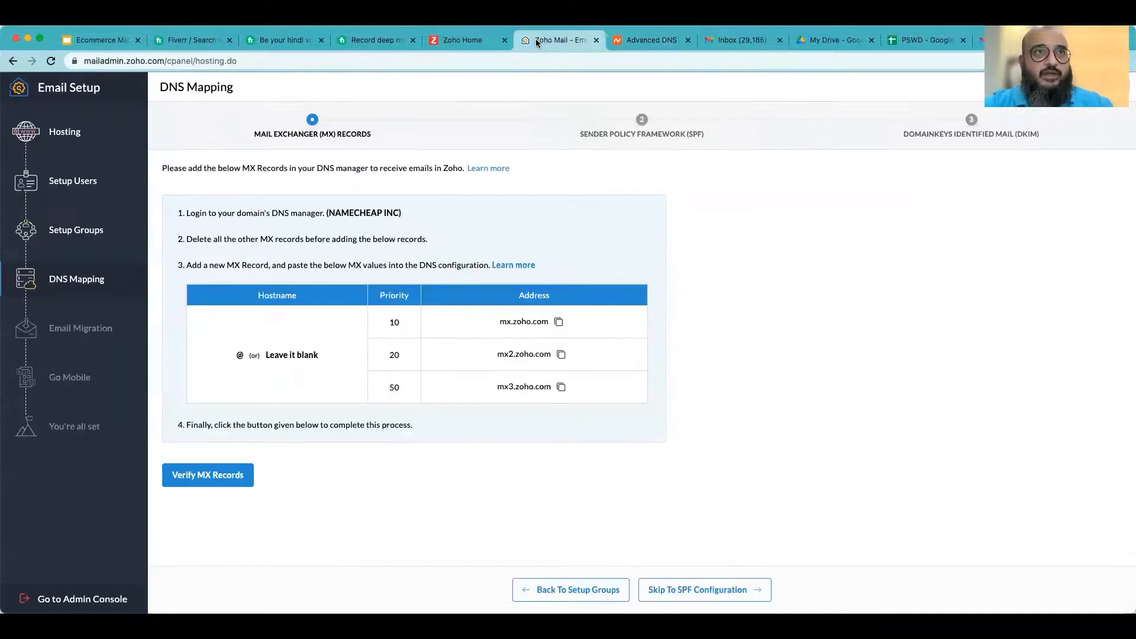
click(673, 40)
click(618, 370)
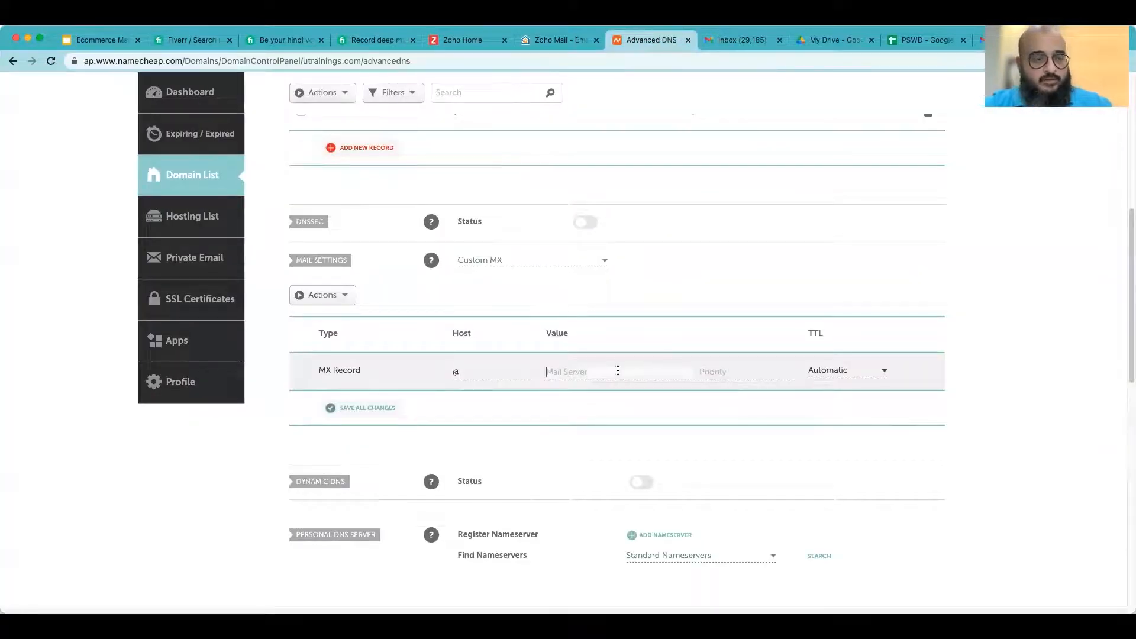
key(super+v)
click(744, 373)
text(10)
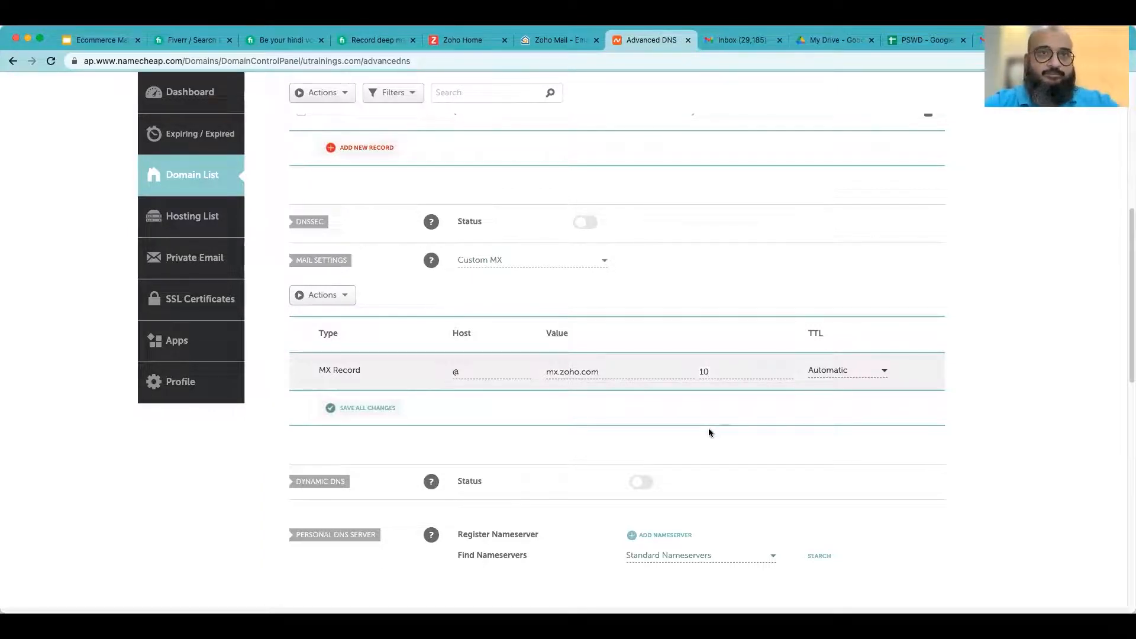
- Save all changes to the first MX record in the mail settings
scroll(853, 463, up, 1)
scroll(899, 431, up, 5)
scroll(900, 433, down, 3)
scroll(900, 431, up, 1)
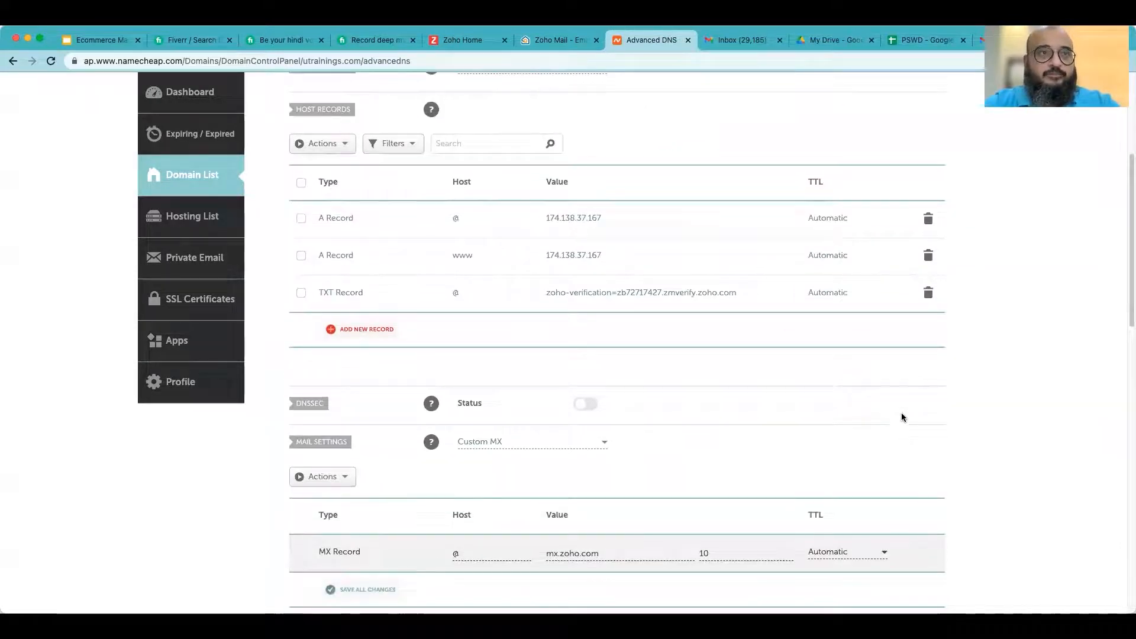
scroll(726, 411, down, 3)
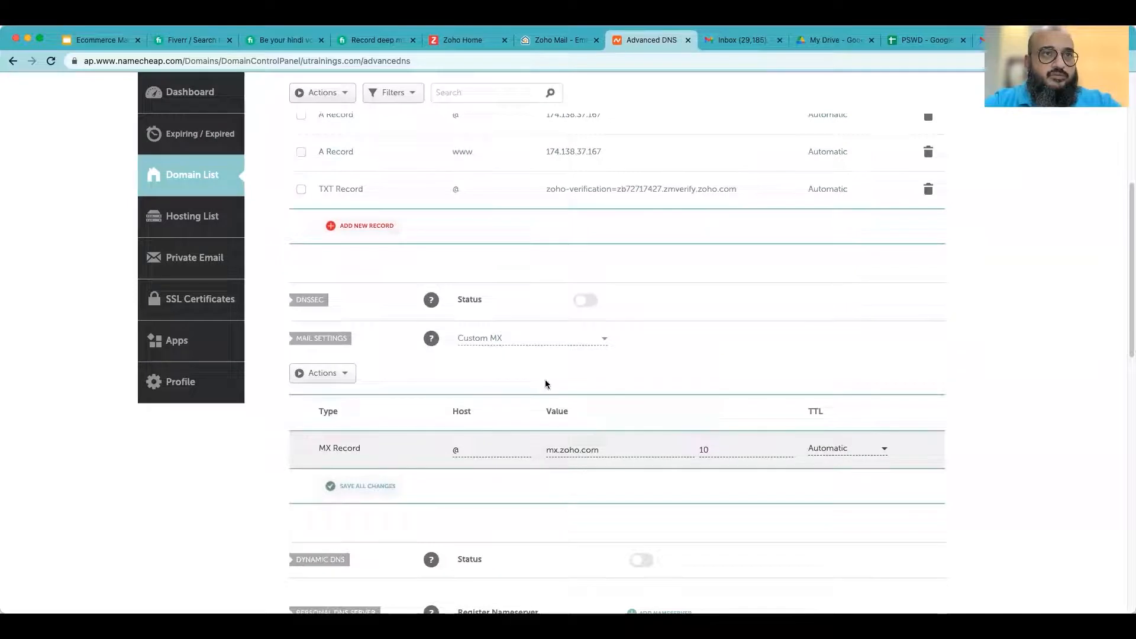
scroll(544, 527, down, 1)
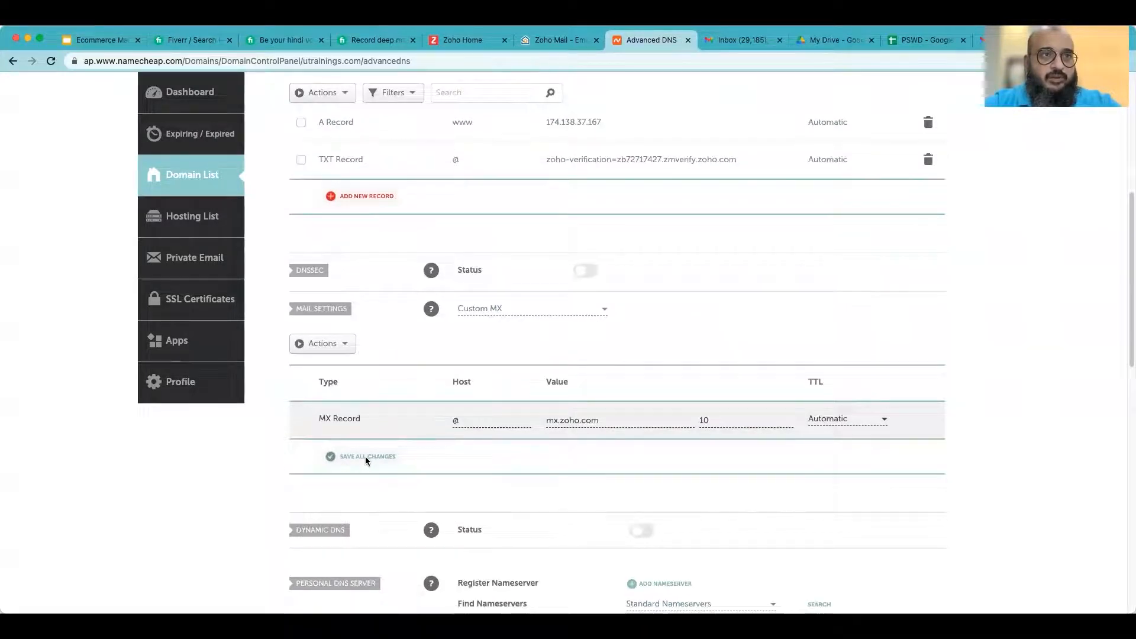
click(328, 460)
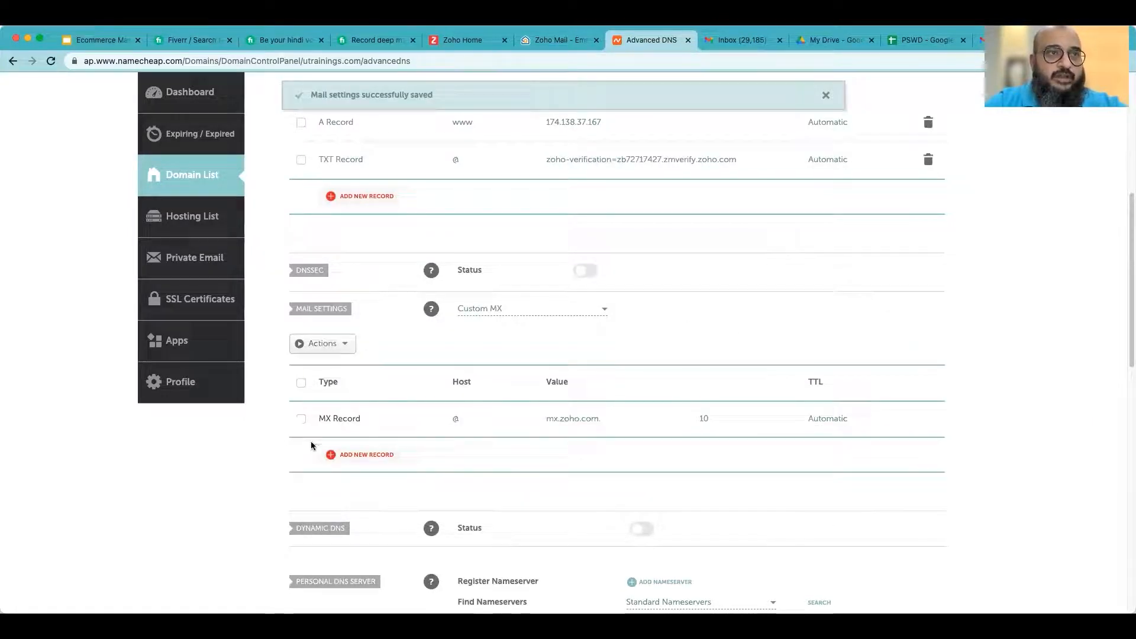
- Add a second MX record with mail server mx2.zoho.com copied from Zoho and priority 20, and save it
click(366, 456)
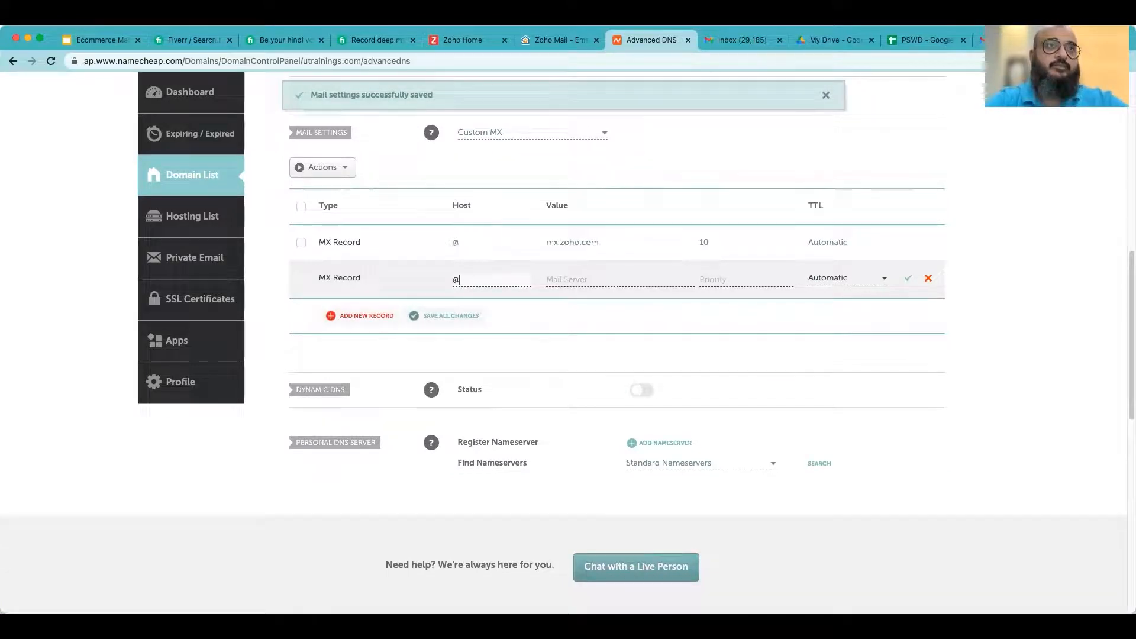
click(556, 40)
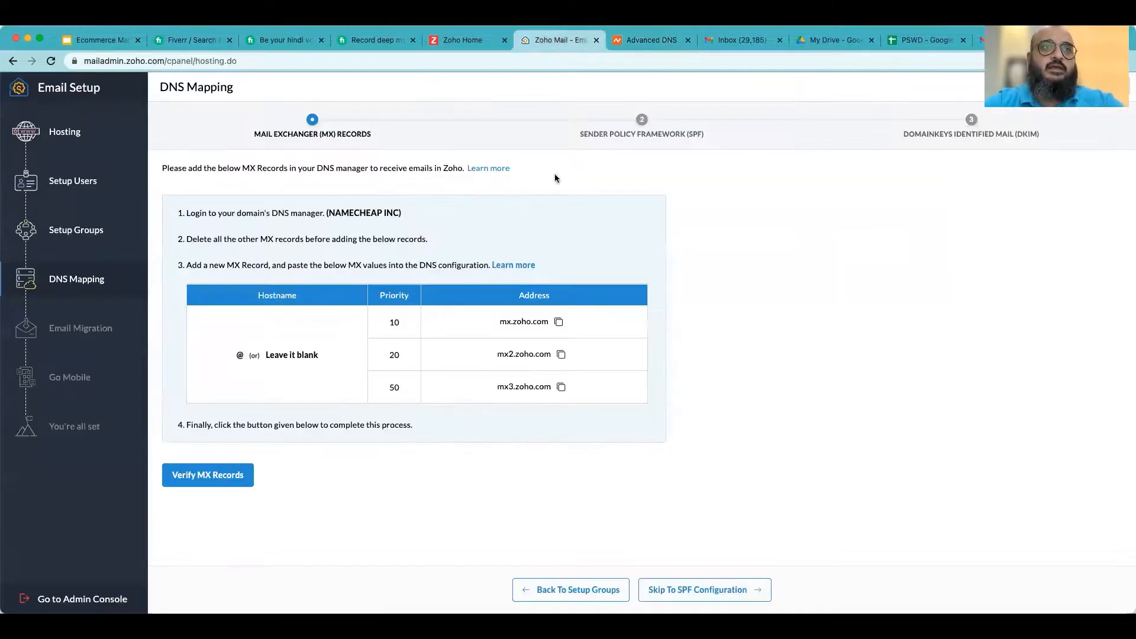
click(561, 355)
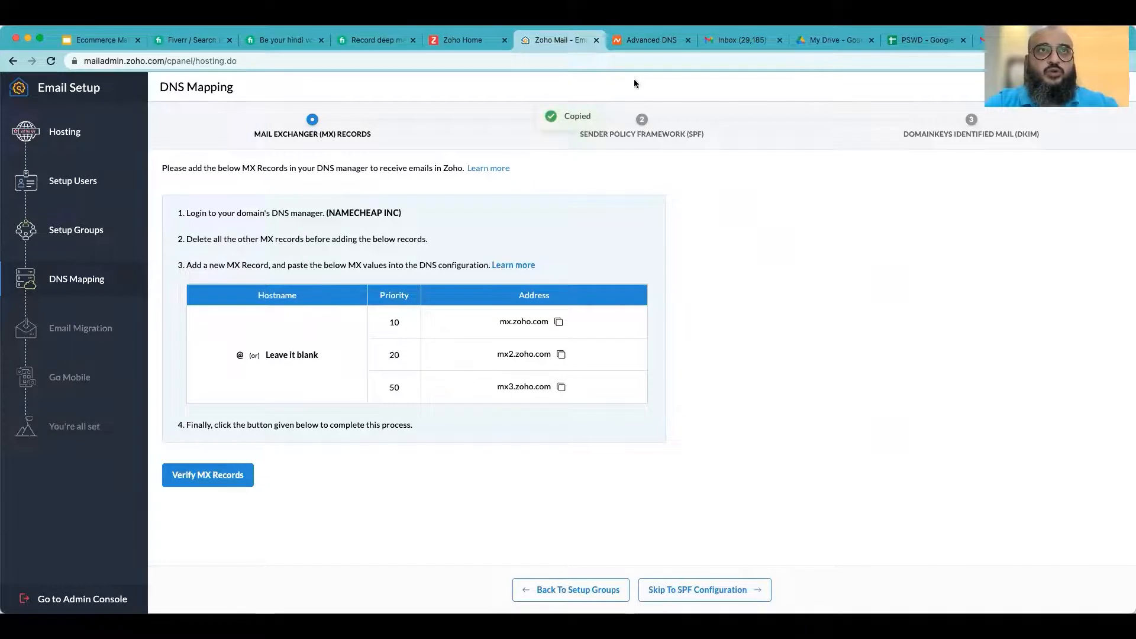
click(642, 42)
click(566, 279)
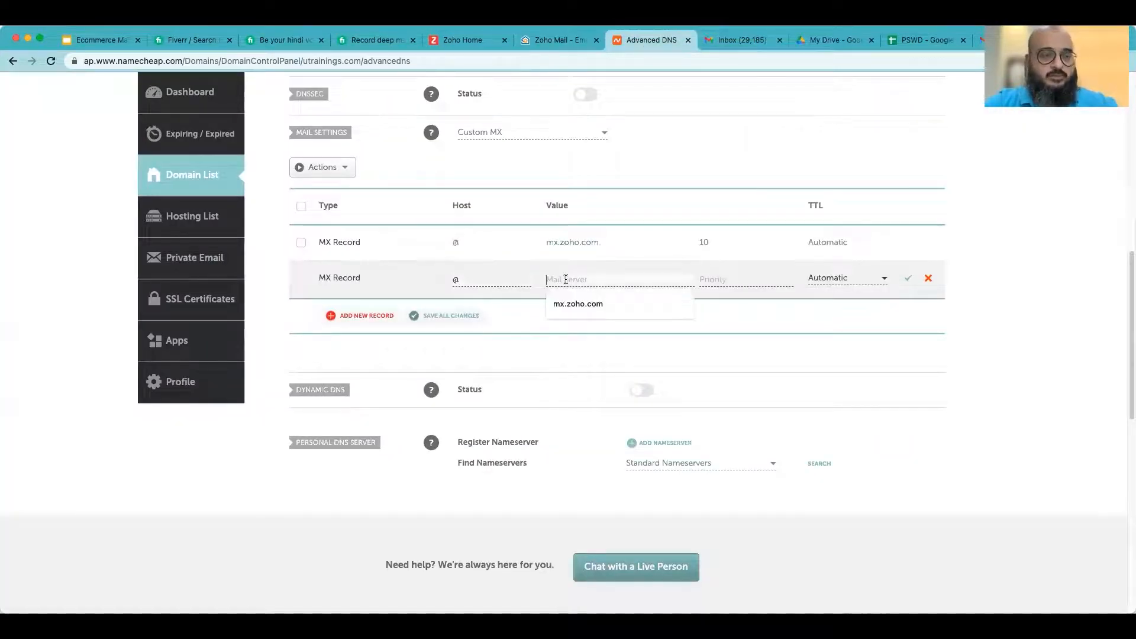
key(super+v)
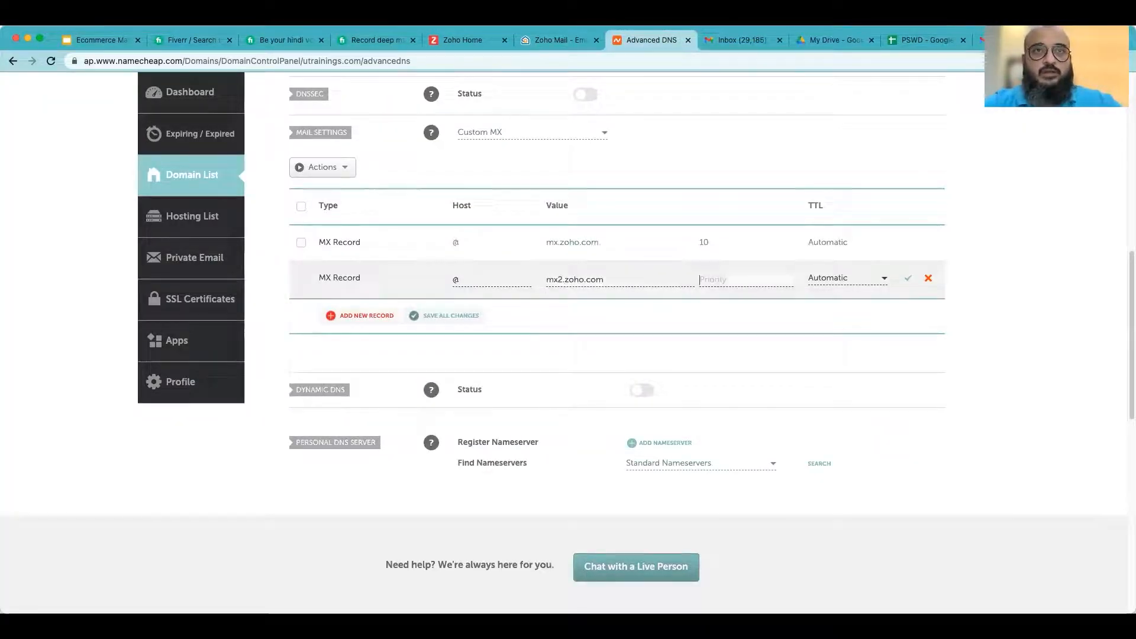
click(718, 279)
text(20)
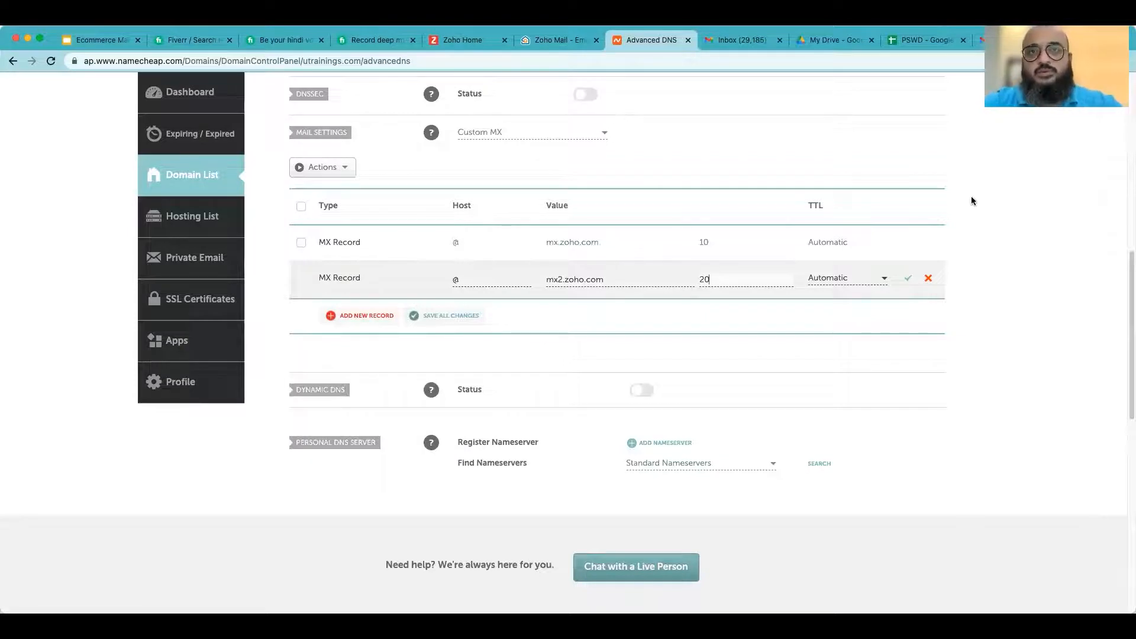
click(906, 280)
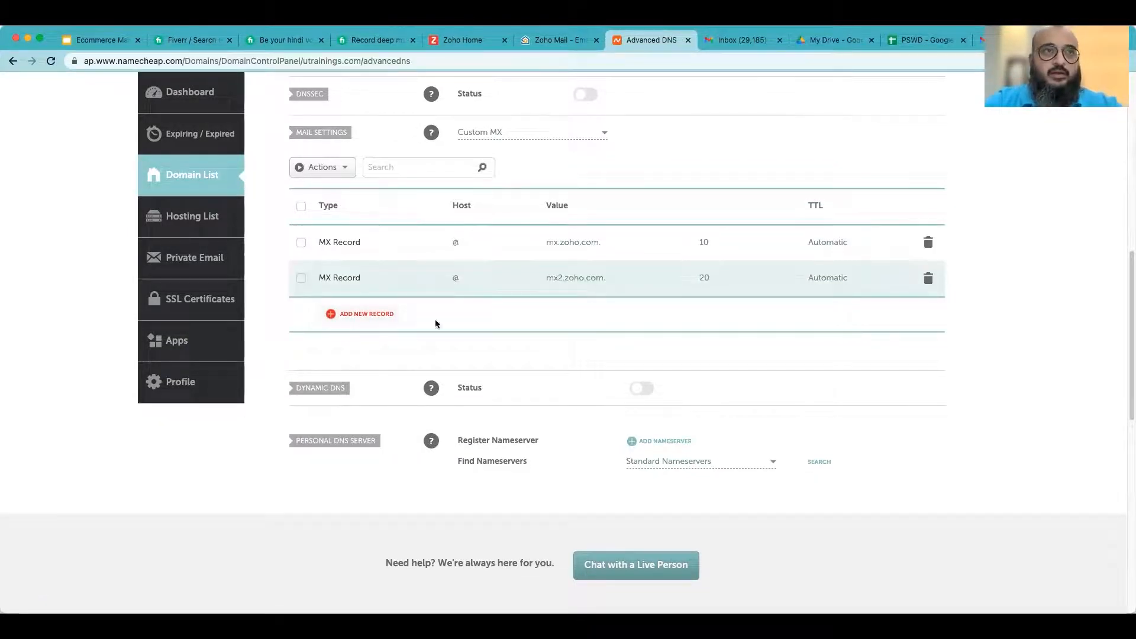
- Add a third MX record with host @, mail server mx3.zoho.com copied from Zoho, and priority 30, and save it
click(361, 318)
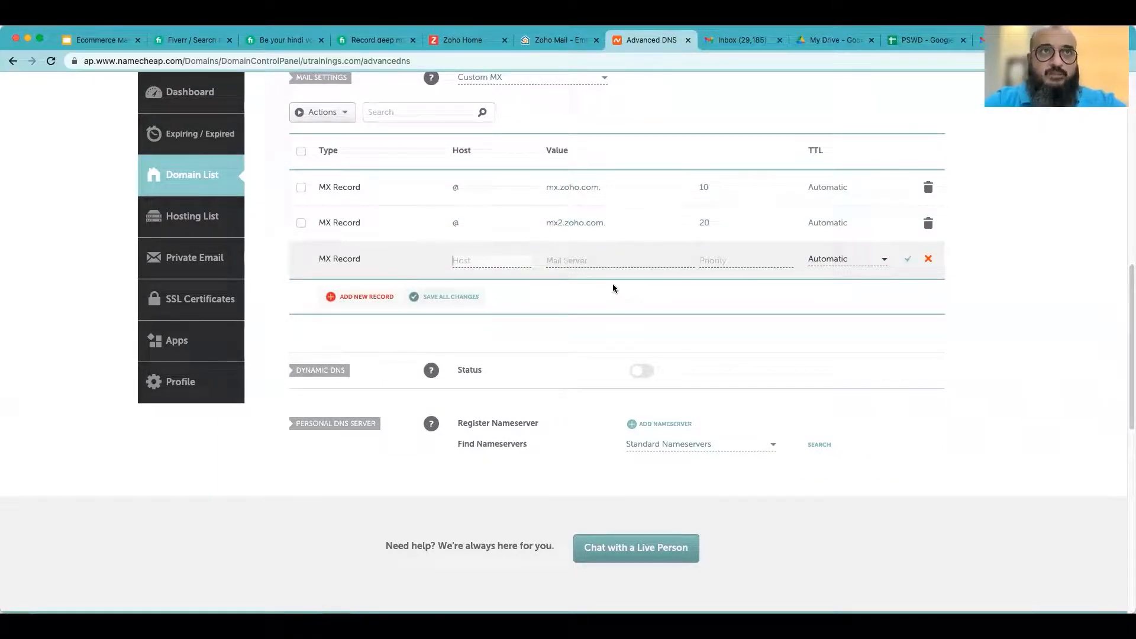
text(@)
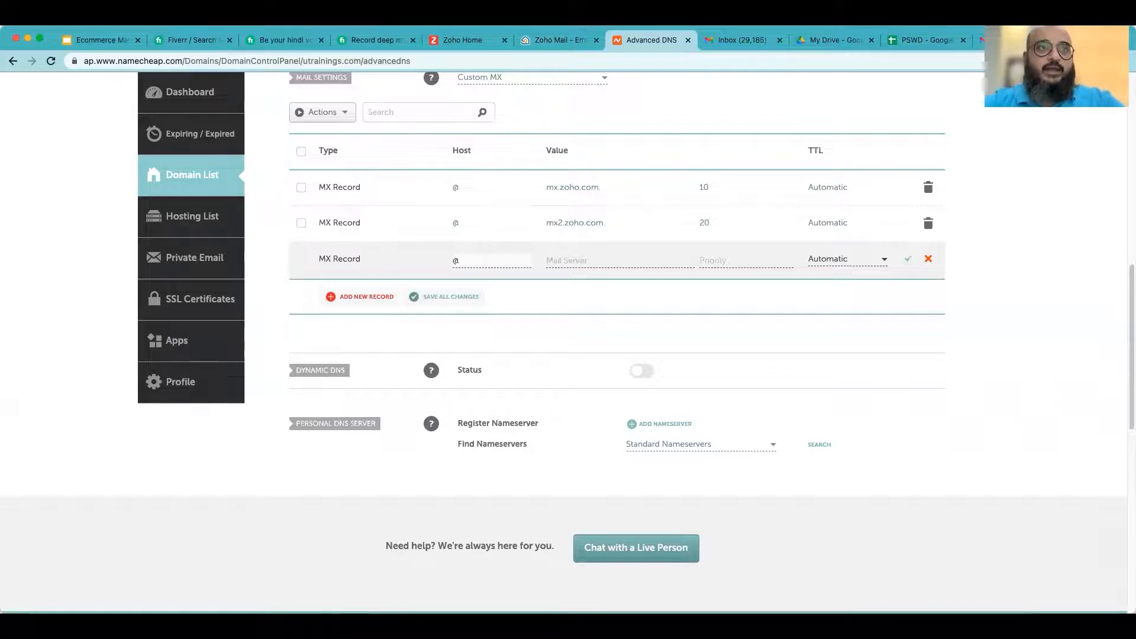
click(552, 39)
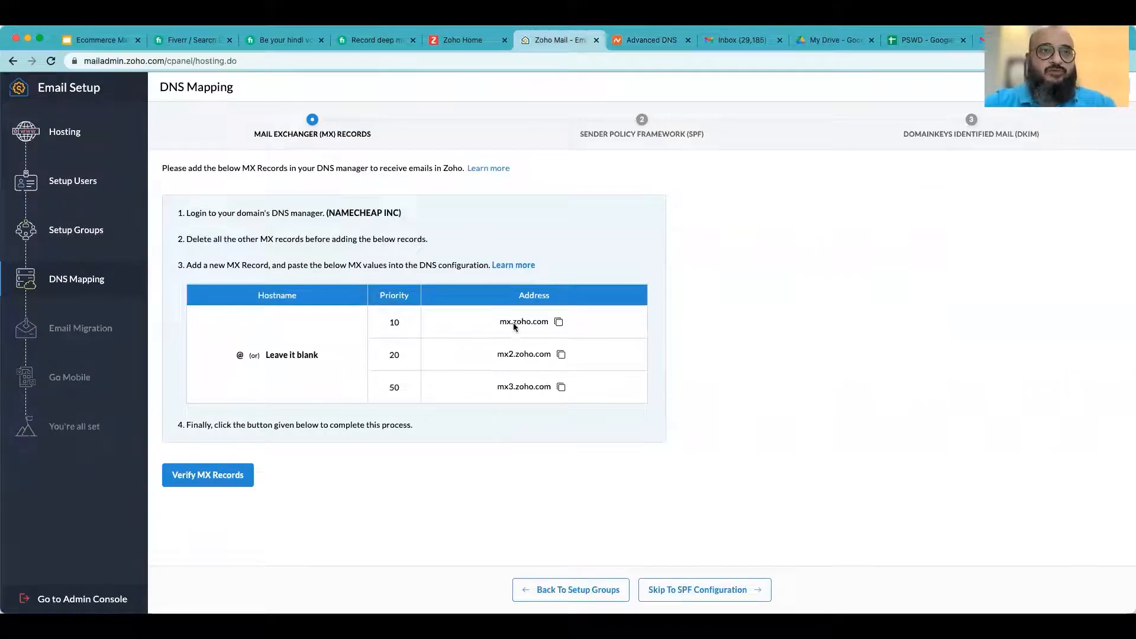
click(561, 386)
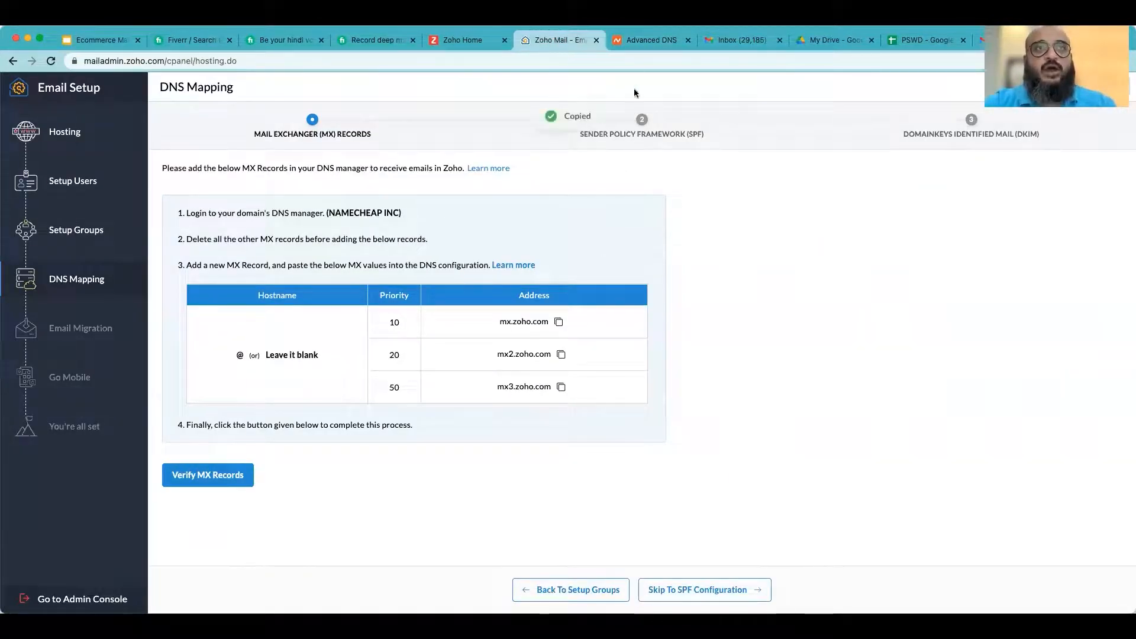
click(651, 39)
click(585, 260)
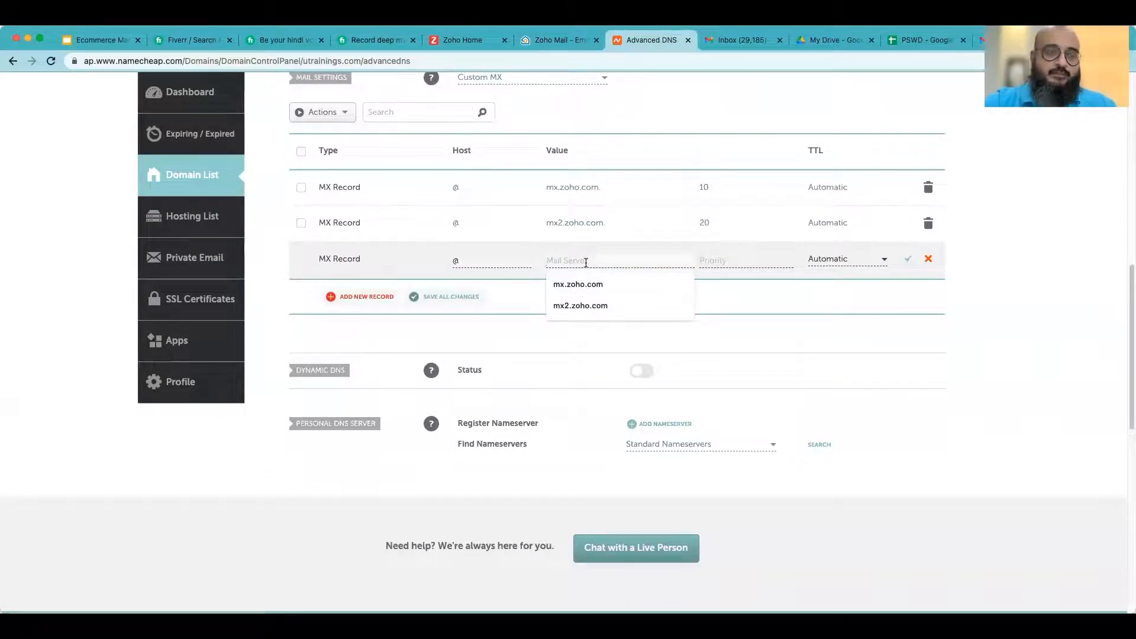
key(super+v)
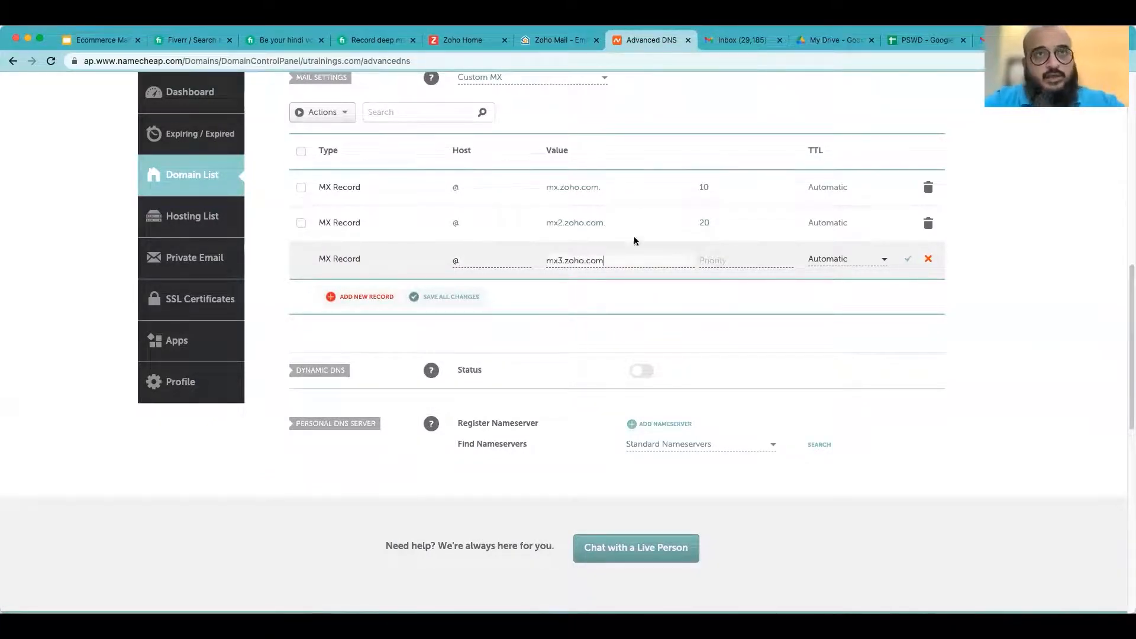
click(723, 260)
text(30)
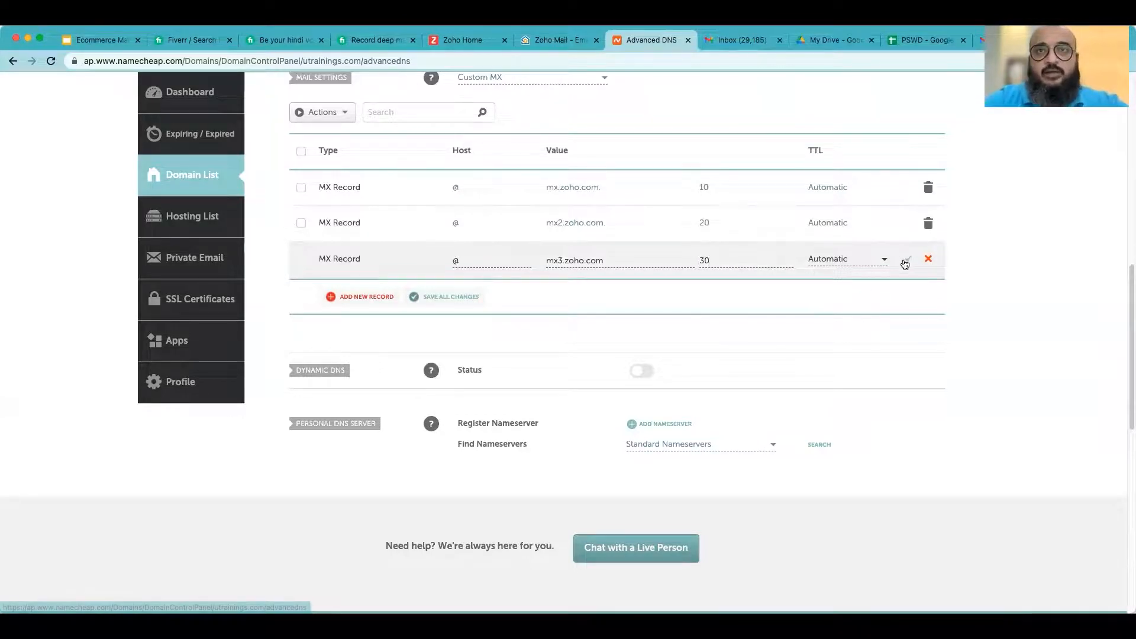
click(905, 260)
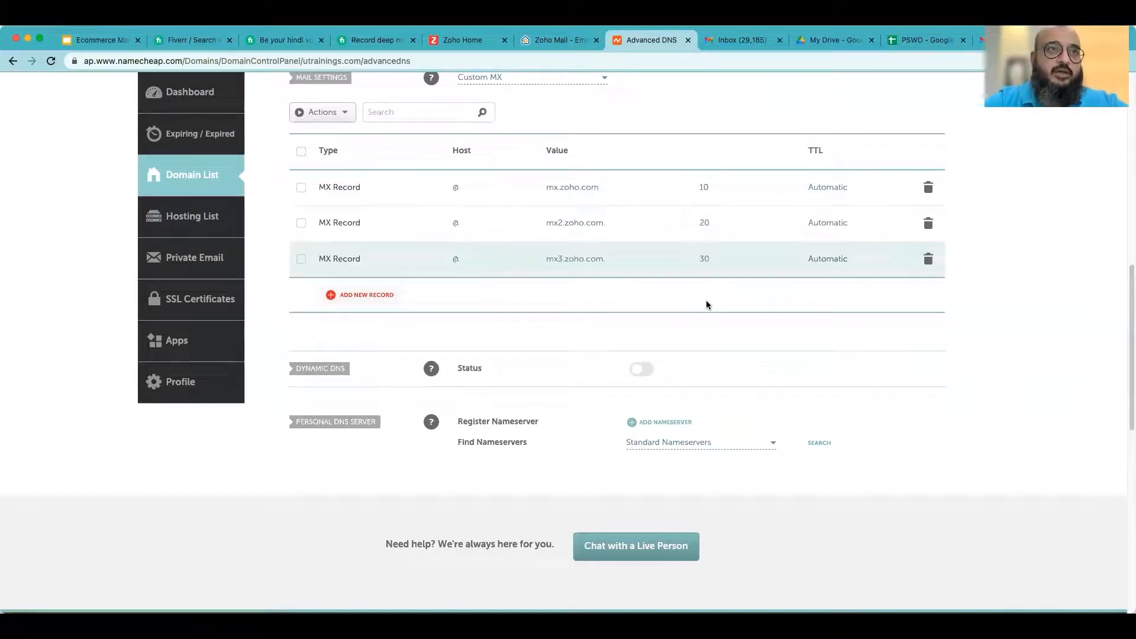
- Review the three MX records listed in the domain's mail settings
scroll(739, 339, up, 1)
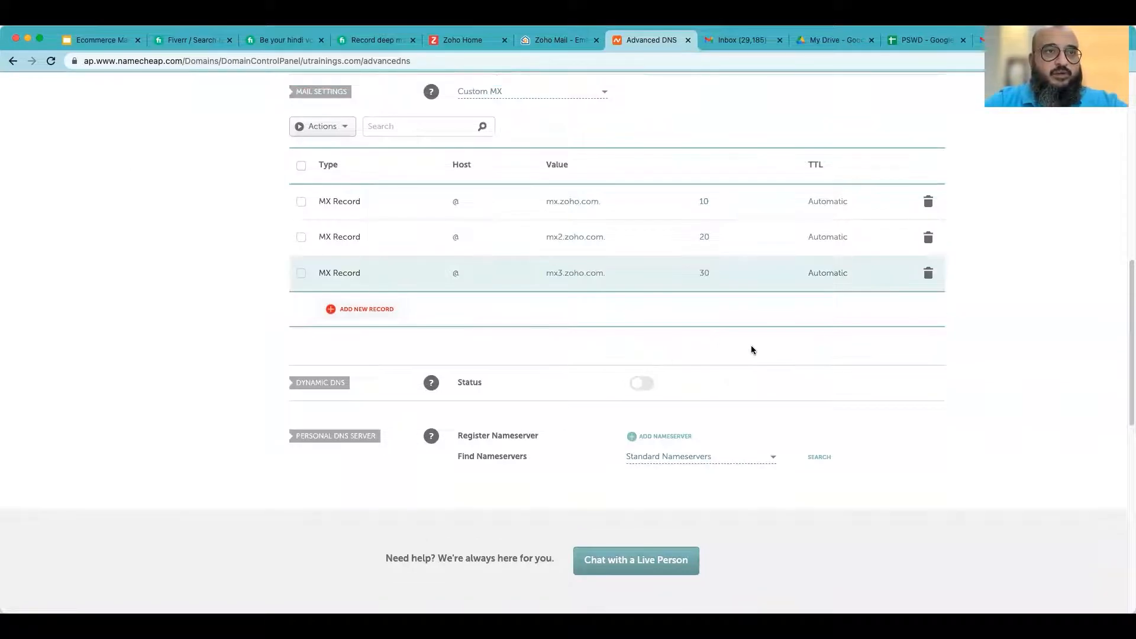
scroll(756, 352, up, 2)
scroll(622, 391, up, 1)
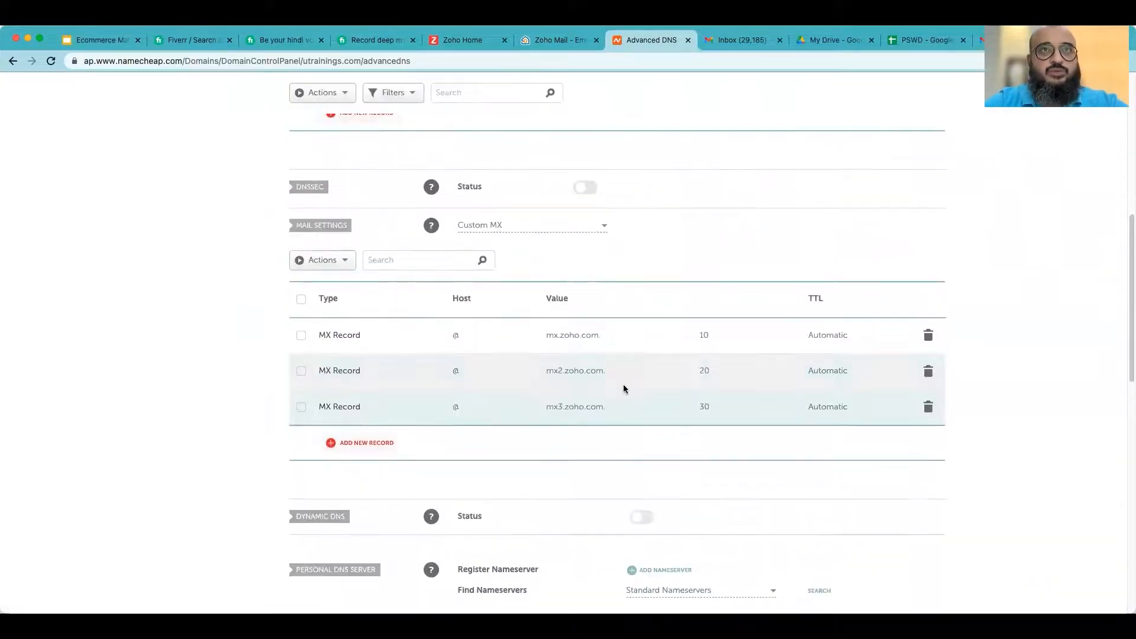
scroll(623, 385, down, 5)
scroll(782, 378, up, 7)
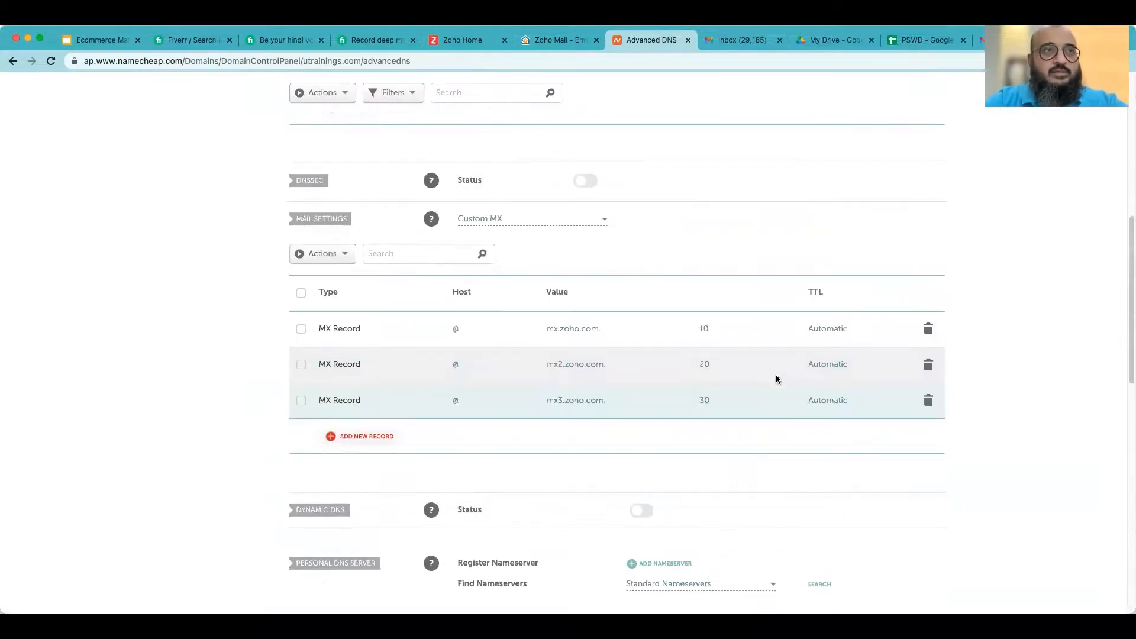
scroll(546, 424, up, 1)
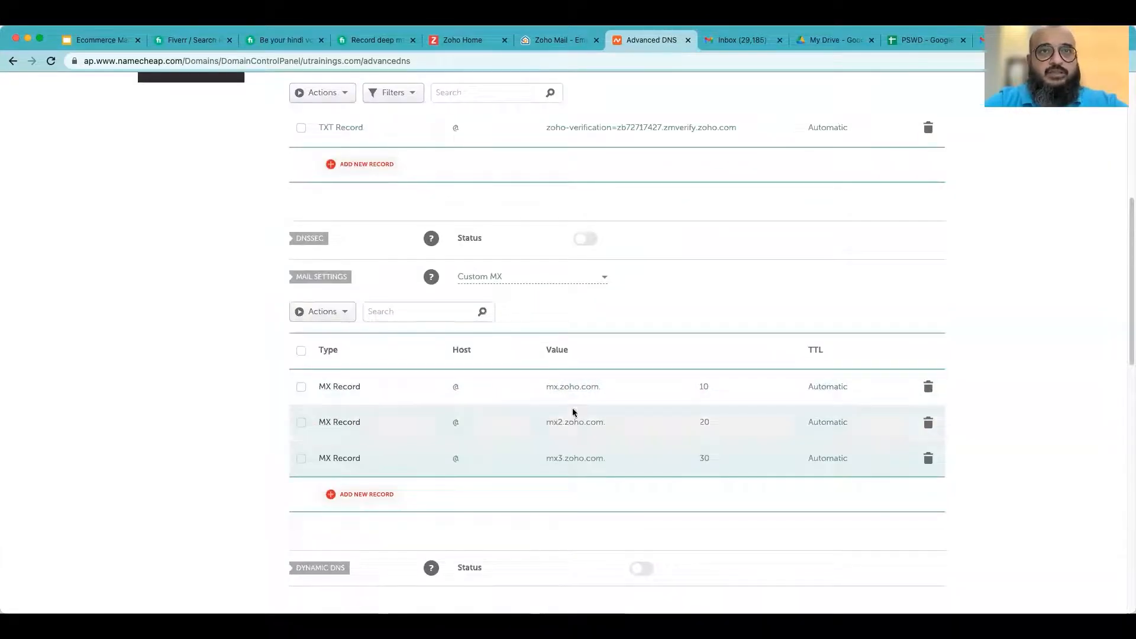
scroll(615, 437, down, 2)
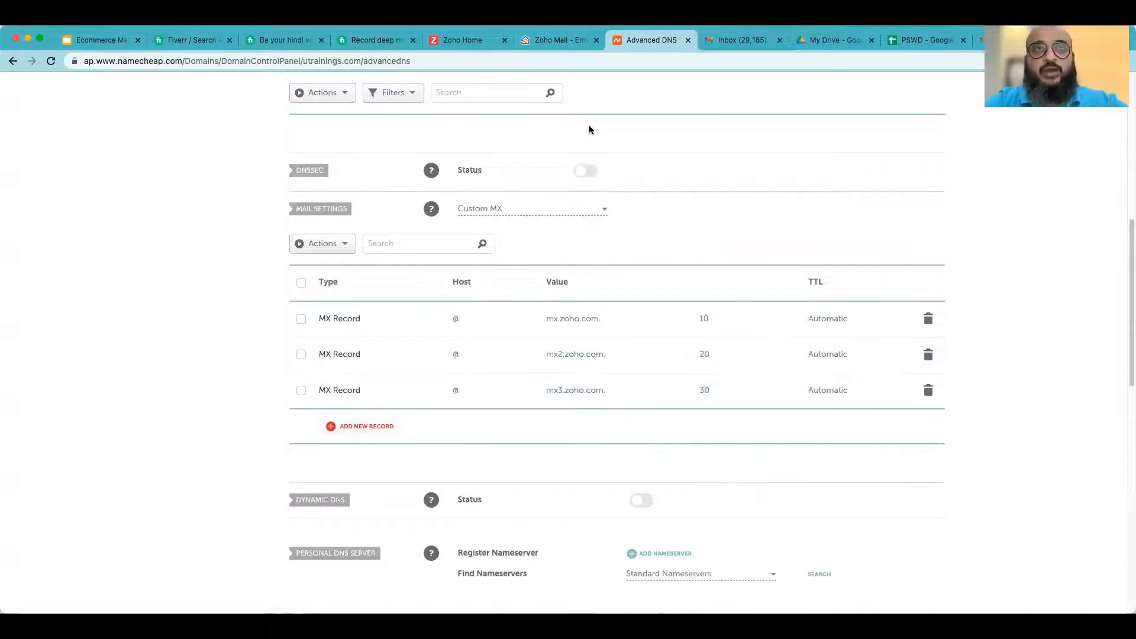
- Search the web for check dns in a new tab and open dnschecker.org
click(574, 41)
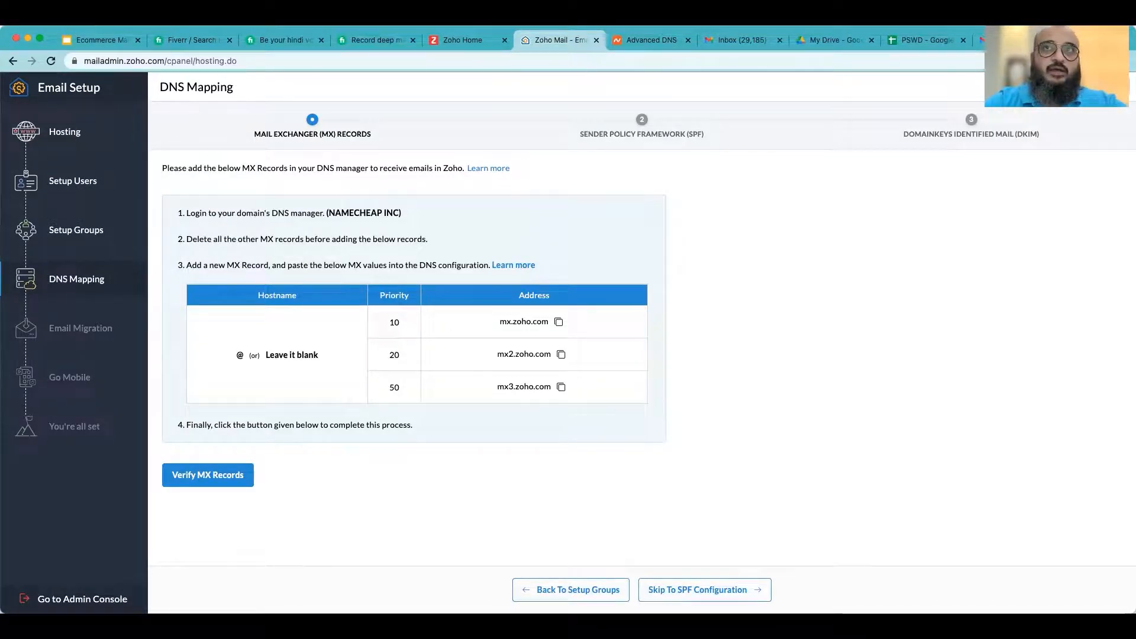
key(super+t)
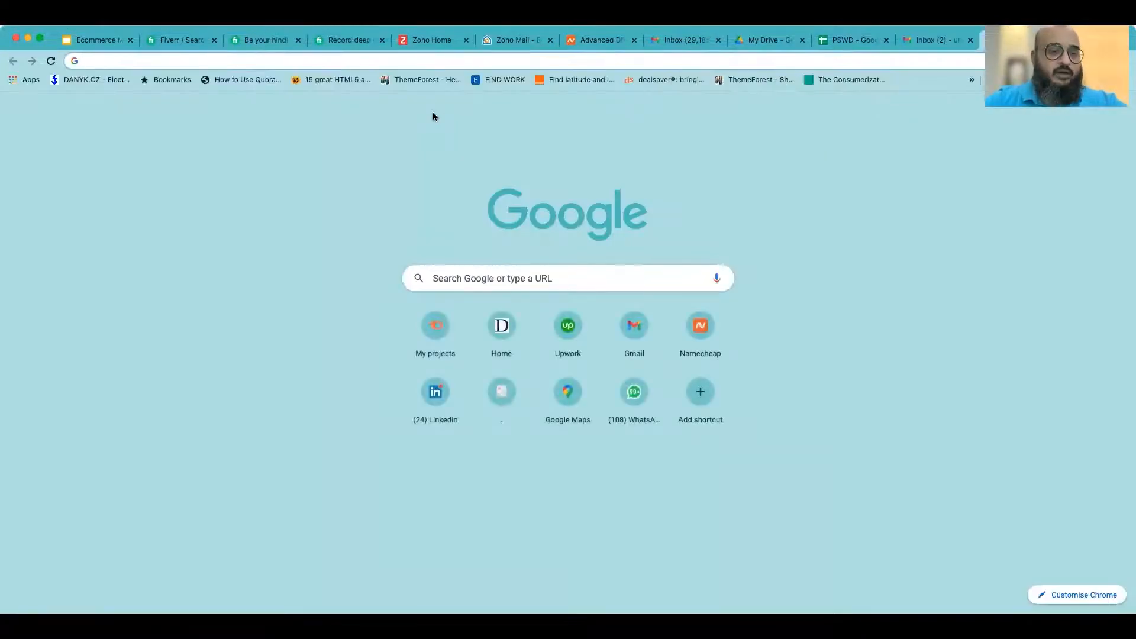
text(check dns)
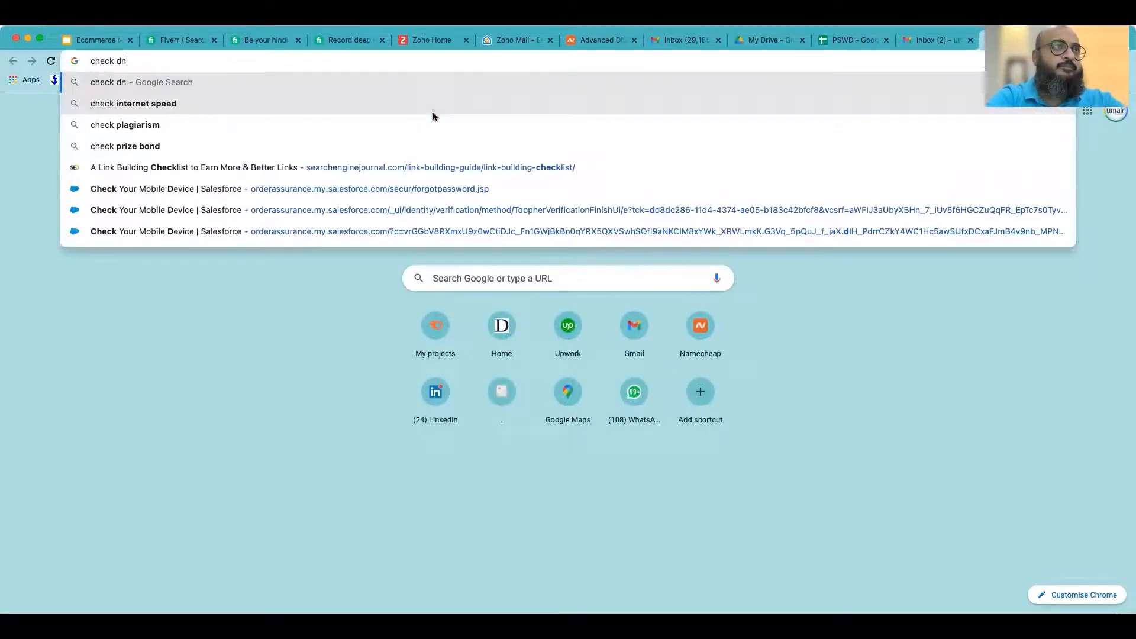
key(Return)
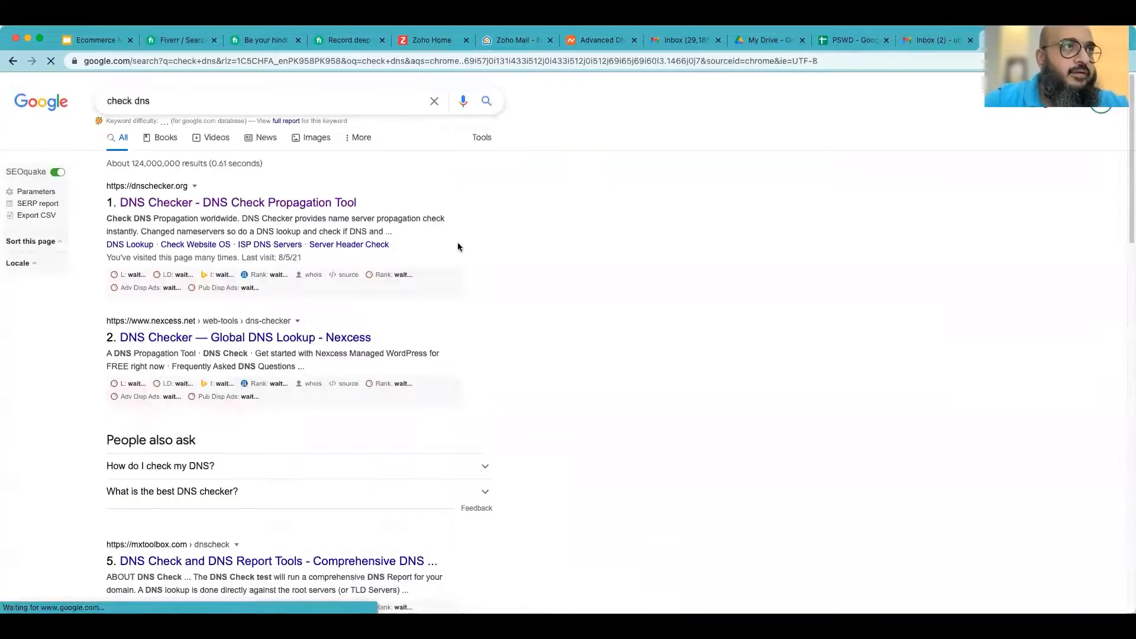
right_click(310, 202)
click(499, 205)
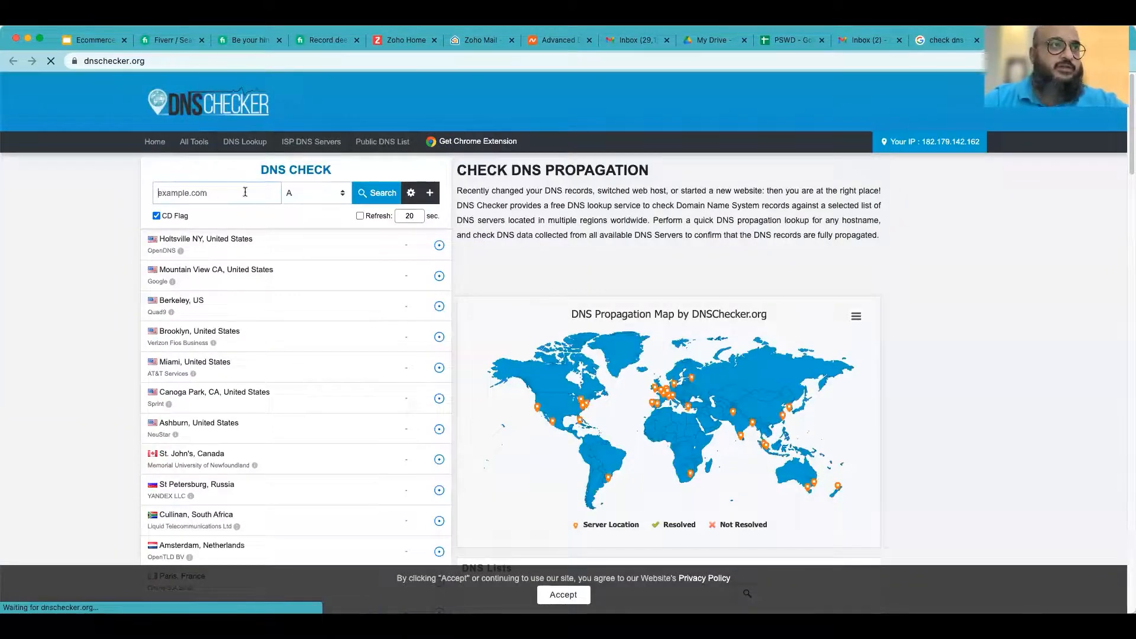
click(244, 191)
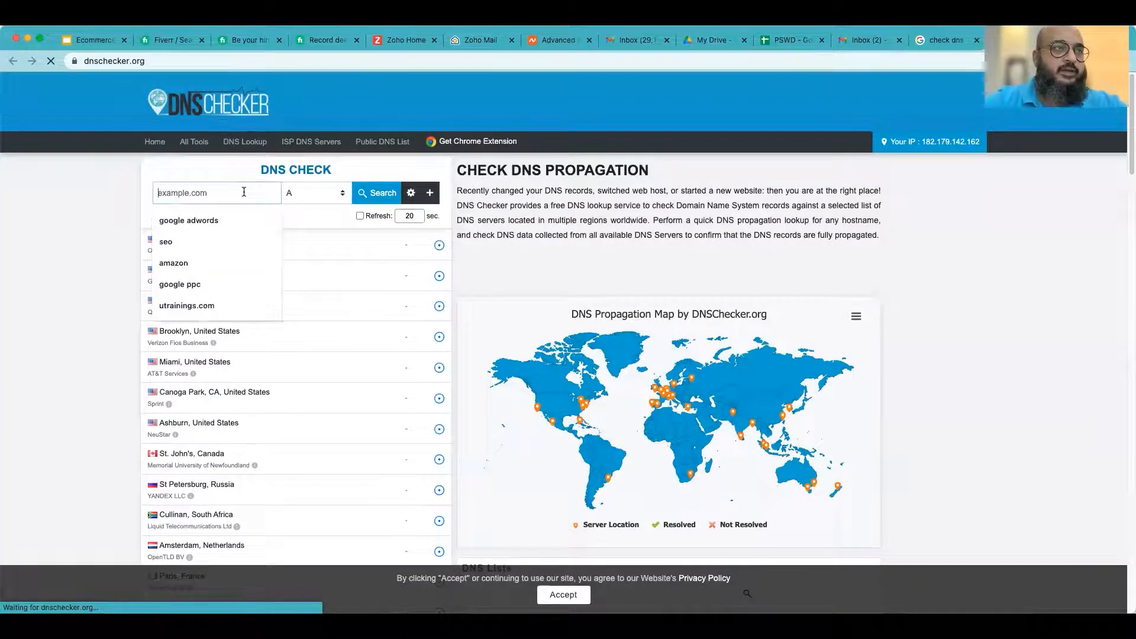
- Look up the MX records of utrainings.com in DNS Checker and review the propagation results
text(utrainings.com)
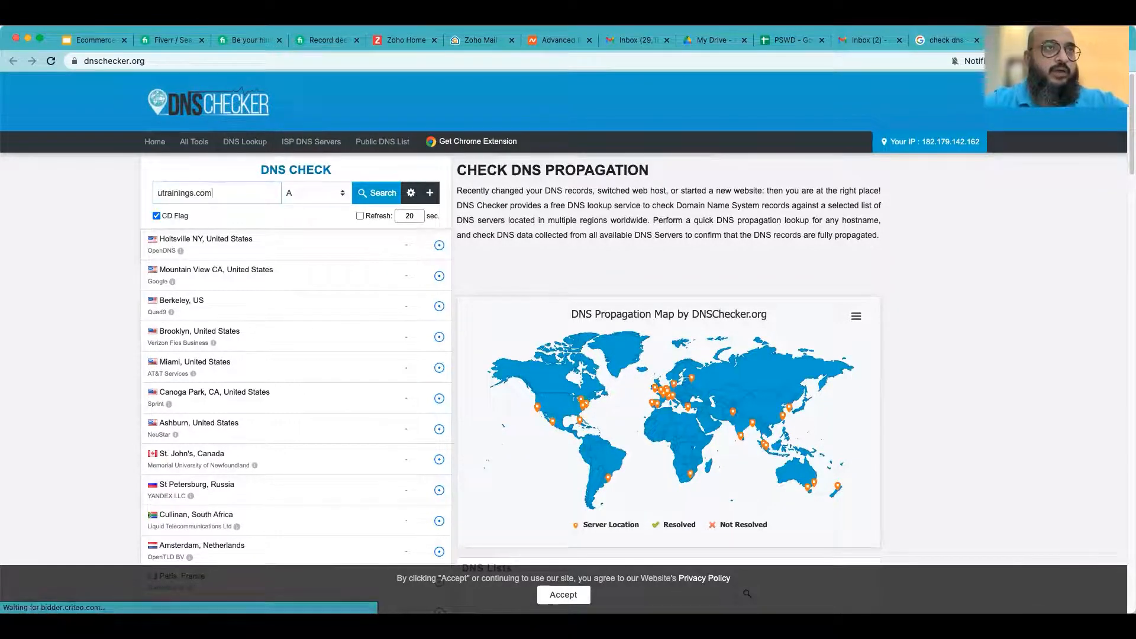
click(312, 192)
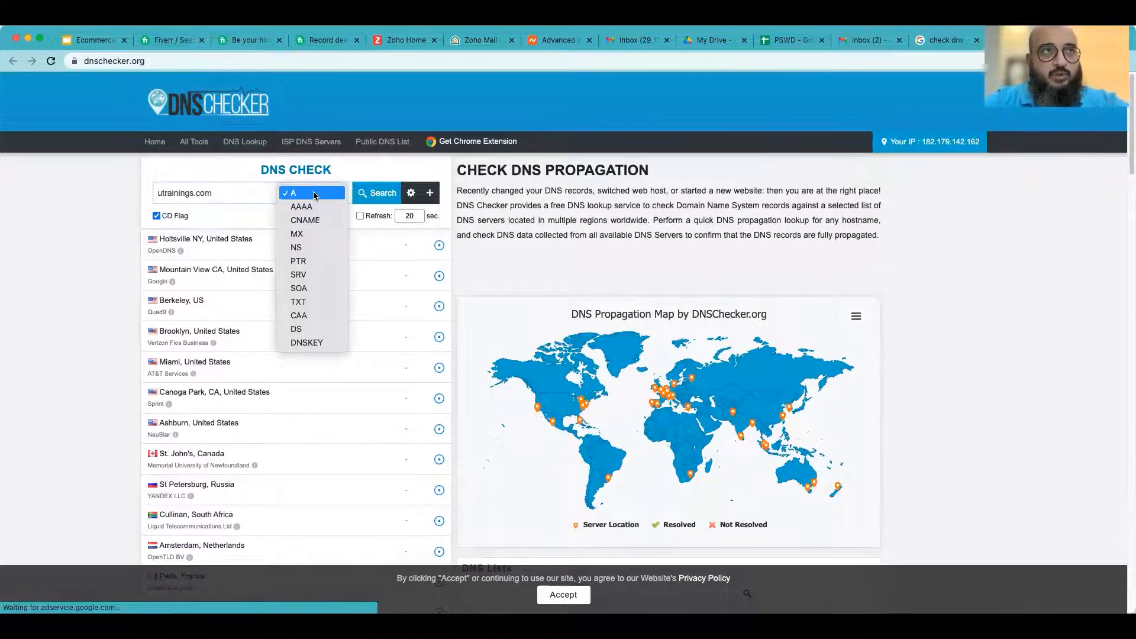
click(305, 234)
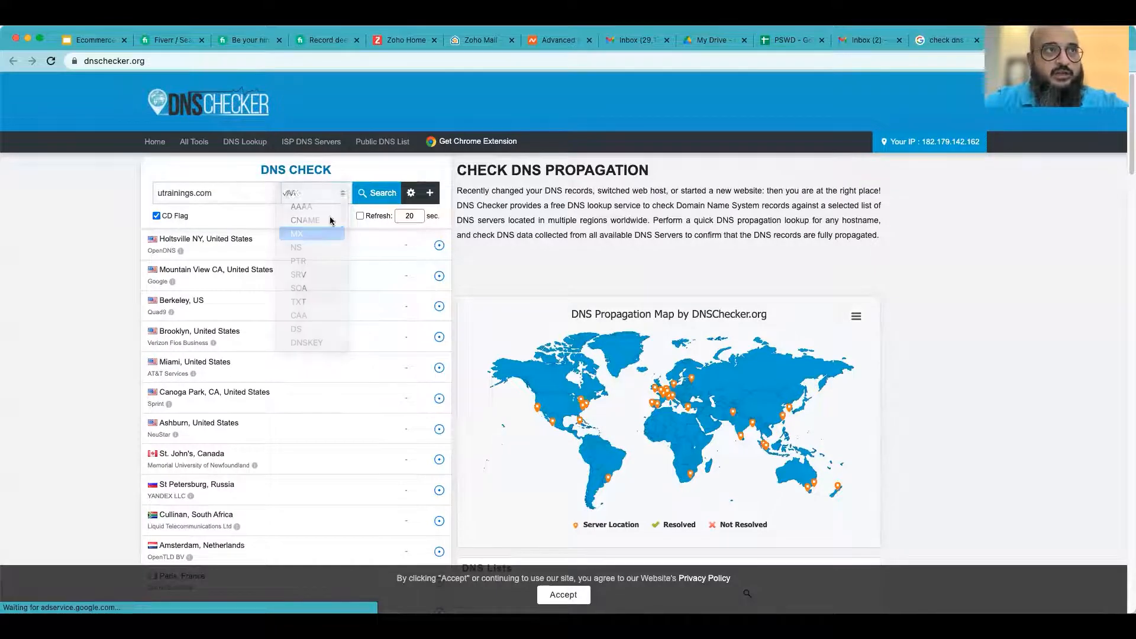
click(371, 195)
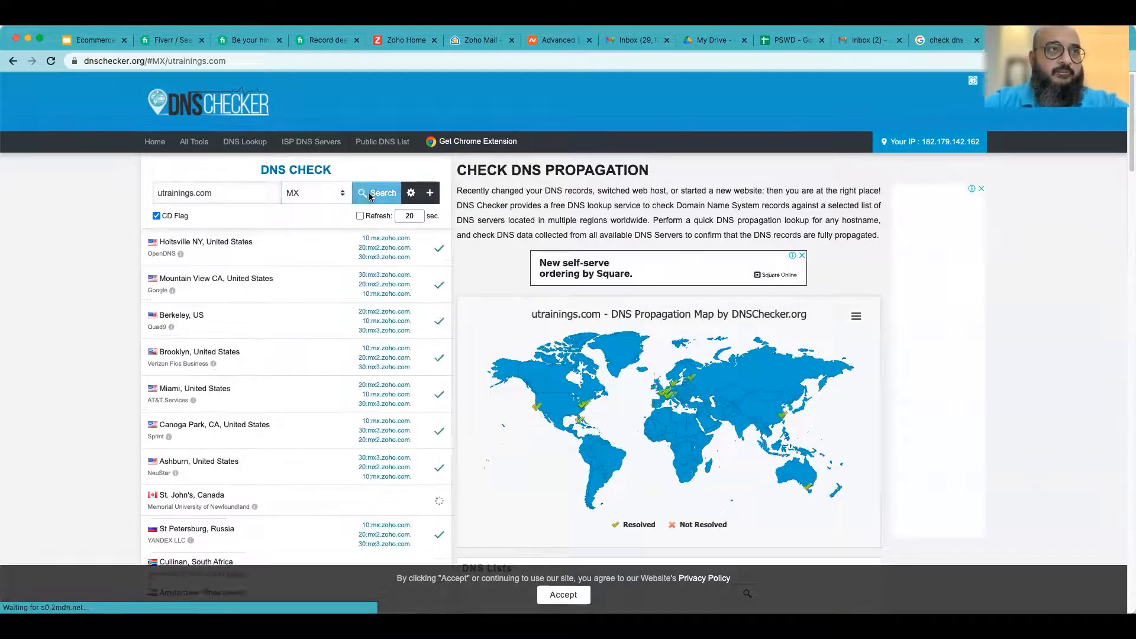
scroll(322, 384, down, 10)
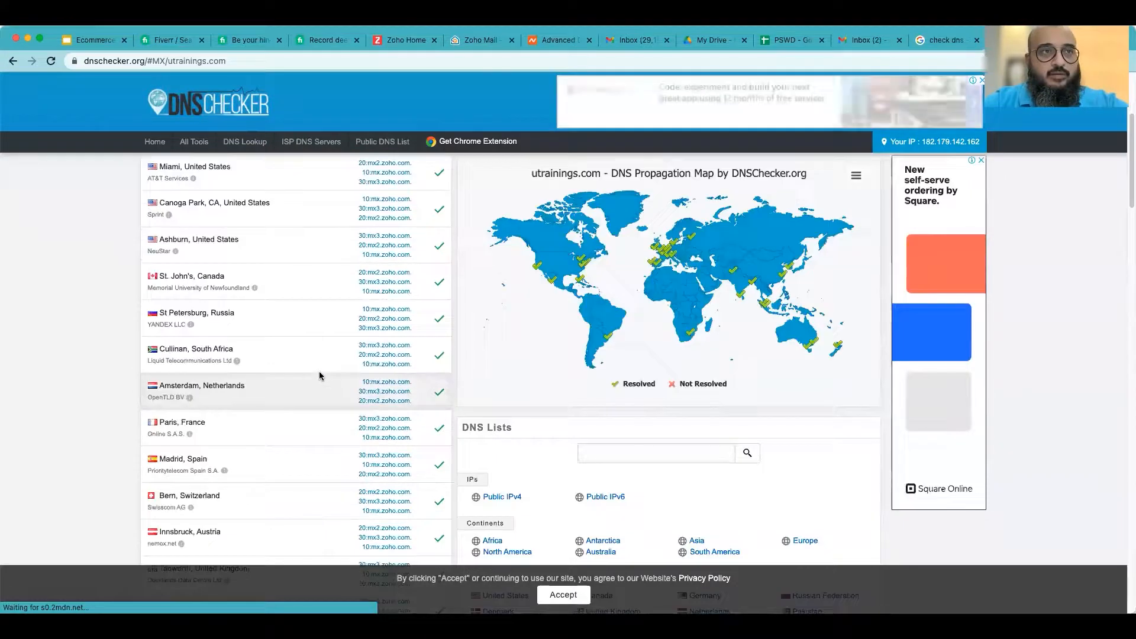
scroll(436, 424, up, 10)
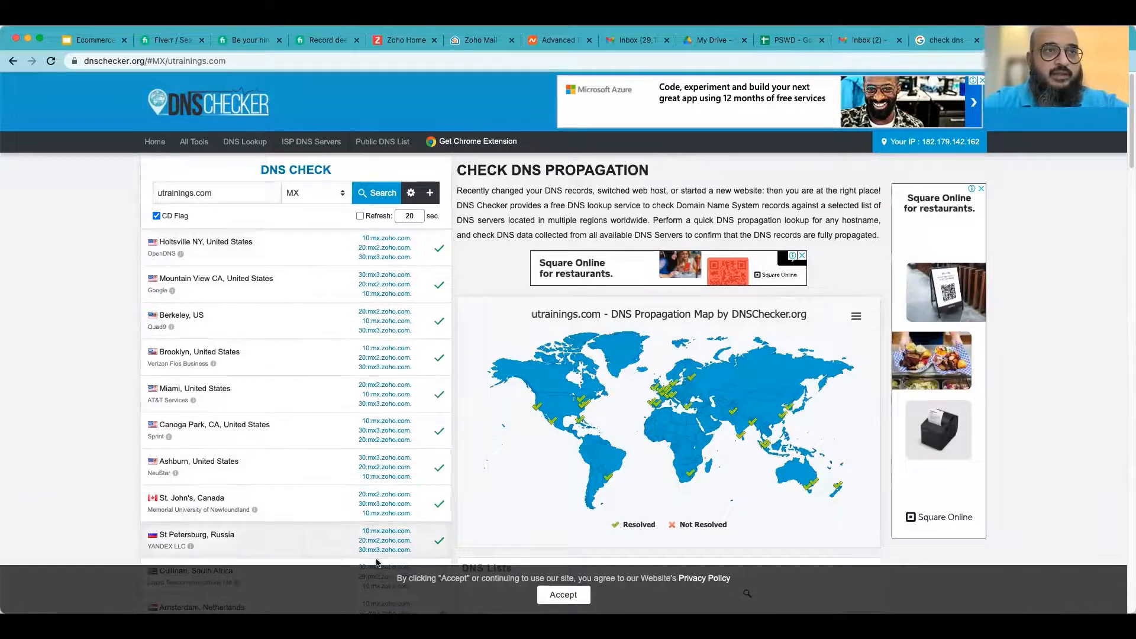
scroll(355, 414, down, 3)
- Verify the MX records on Zoho's DNS Mapping page
mouse_move(653, 248)
click(556, 39)
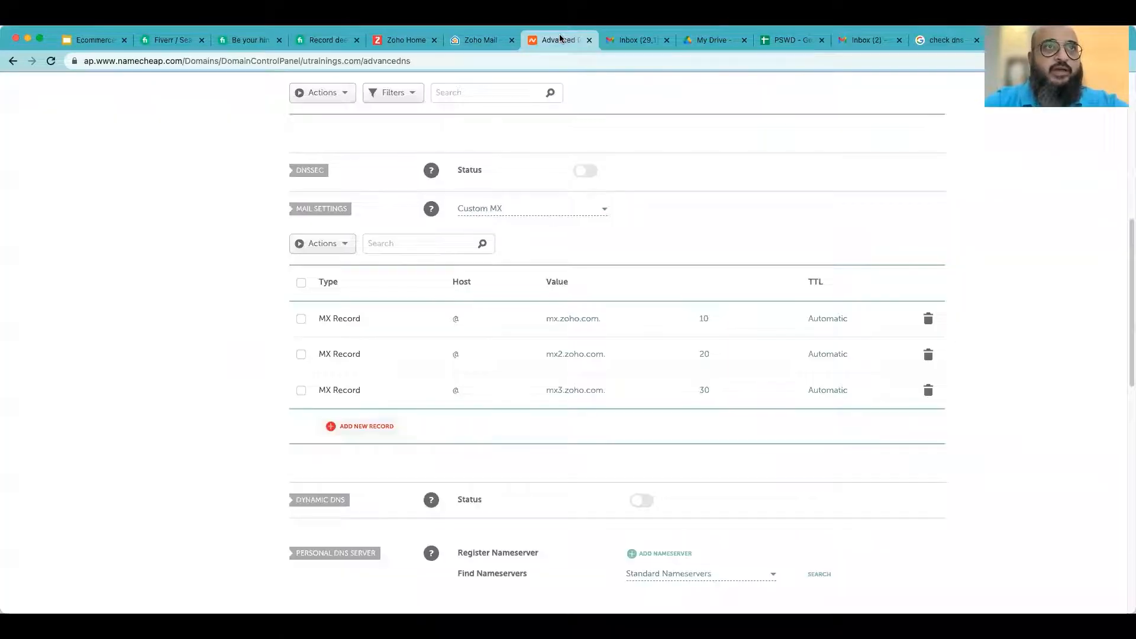
click(475, 40)
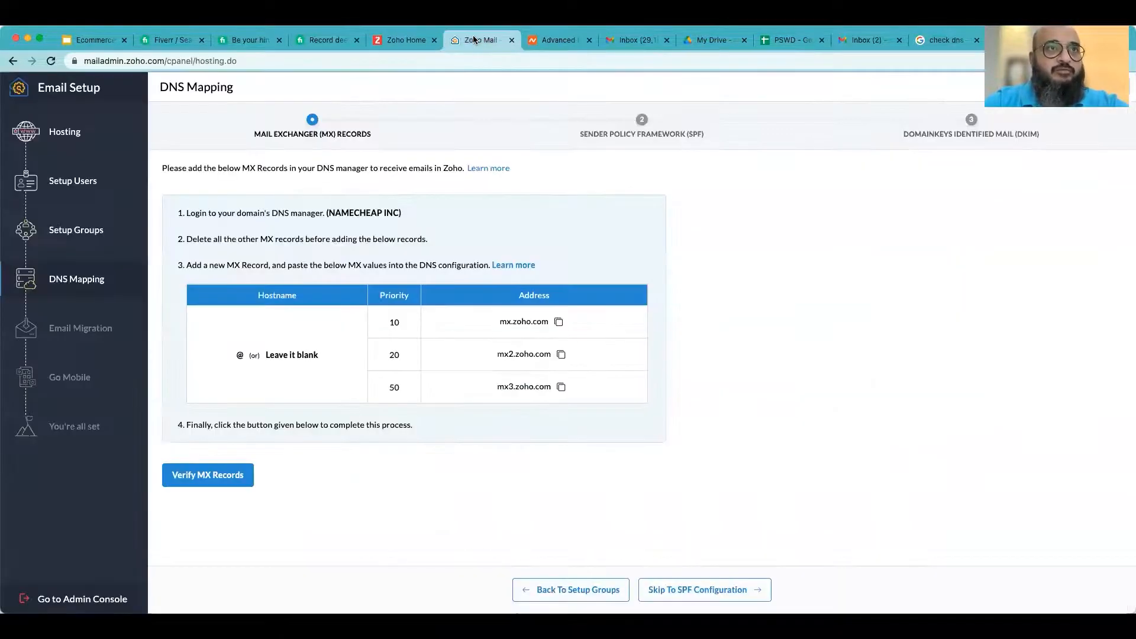
click(214, 480)
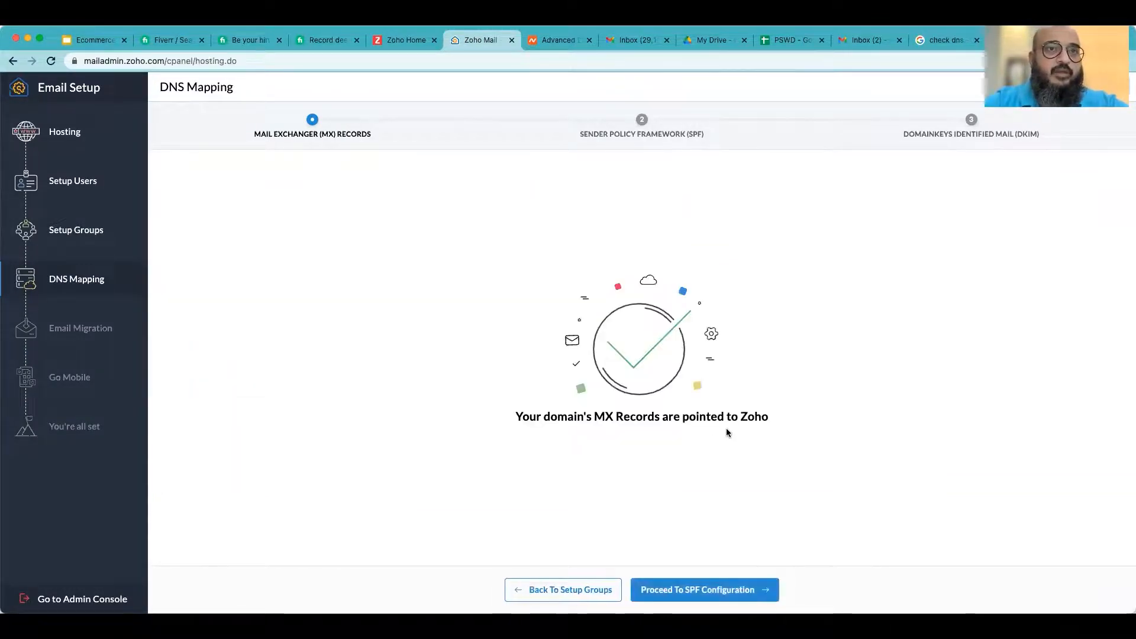
drag(484, 424, 645, 422)
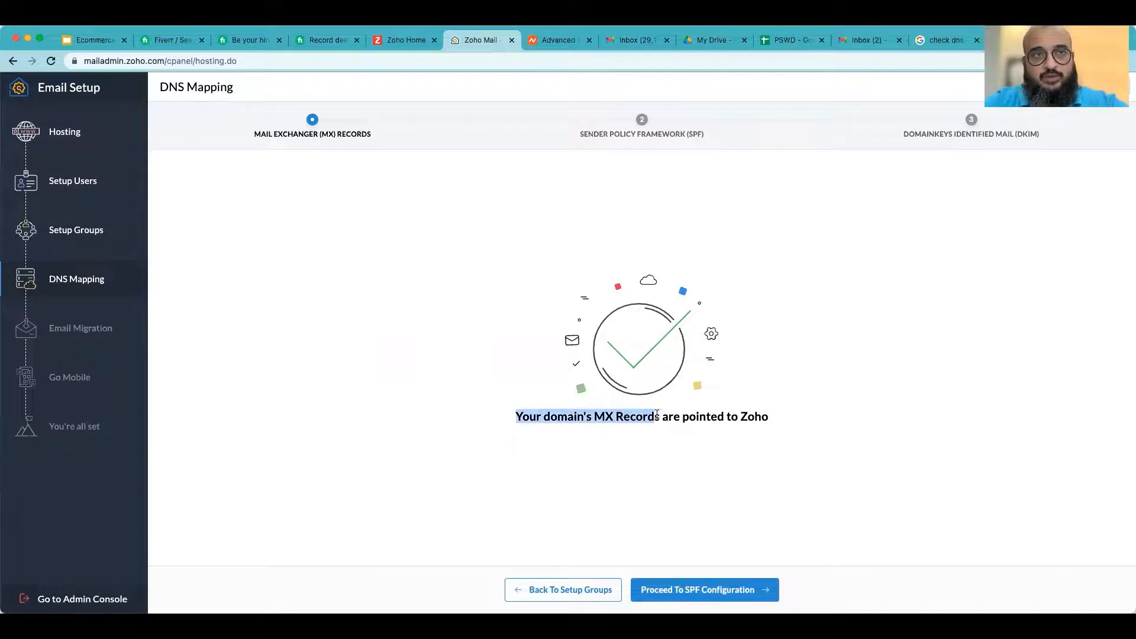
drag(790, 423, 495, 425)
click(802, 425)
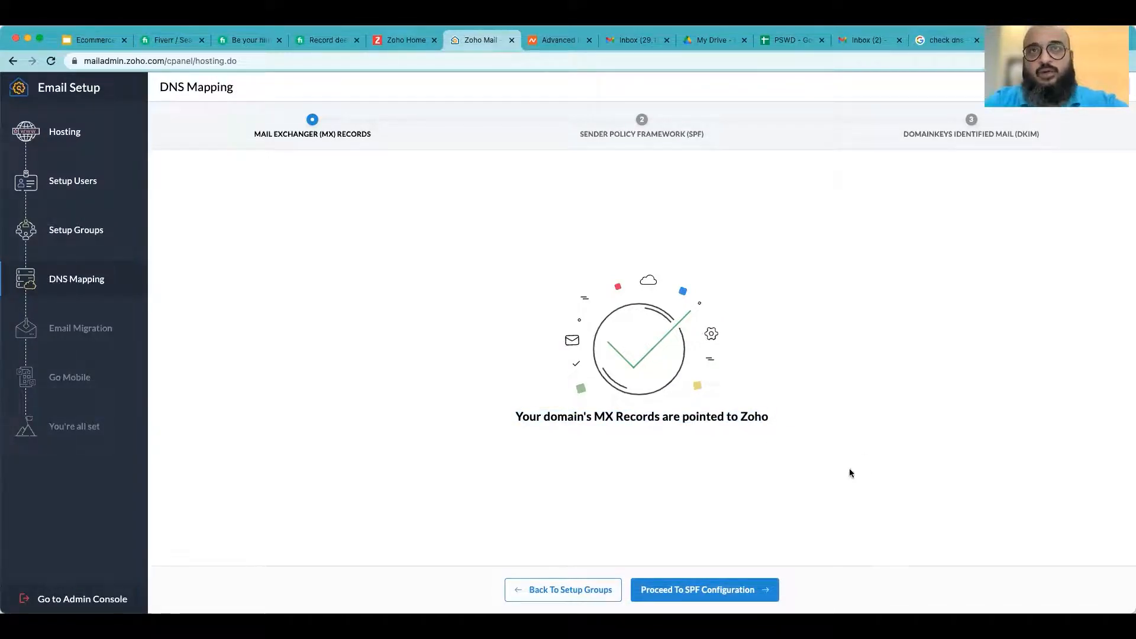
- Proceed to SPF configuration and copy the TXT value v=spf1 include:zoho.com ~all
click(713, 589)
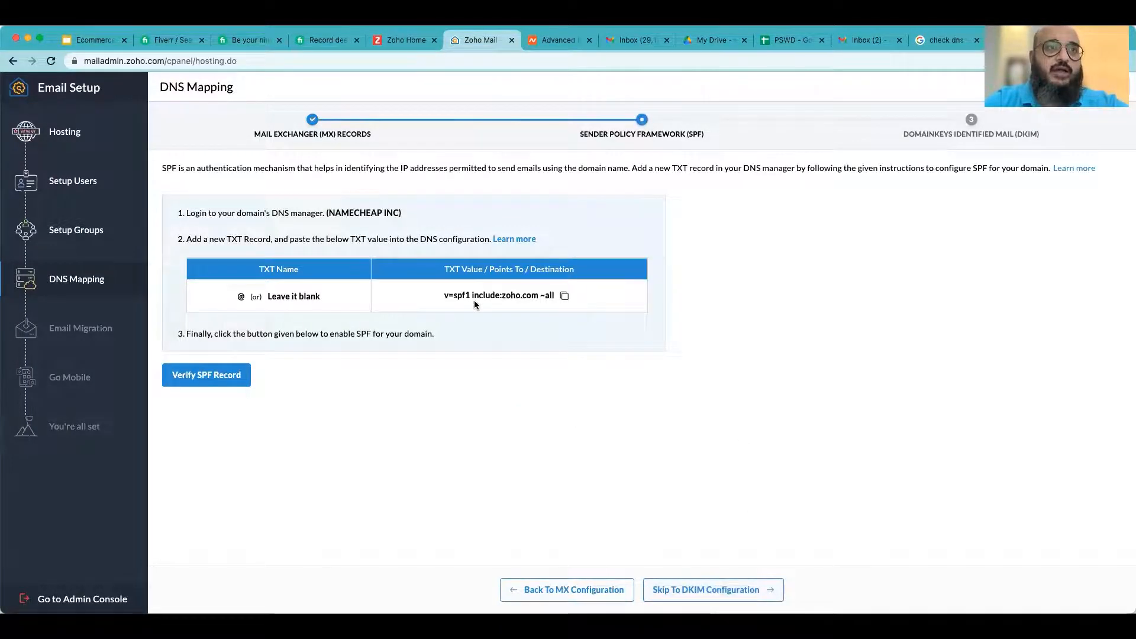
click(564, 297)
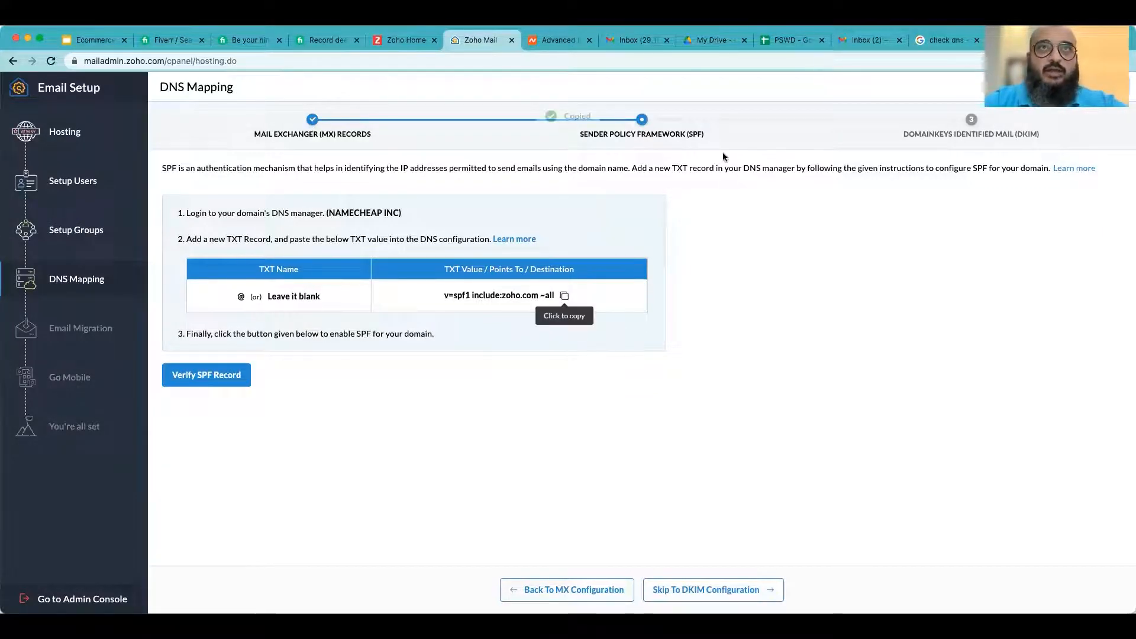
click(565, 296)
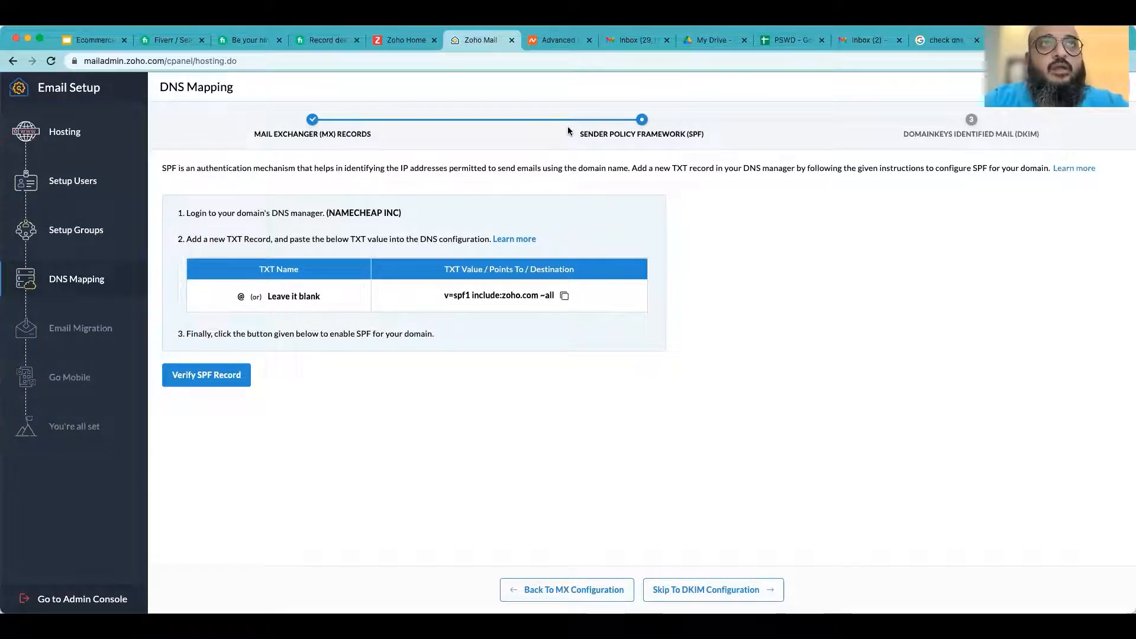
- Add a TXT record in Namecheap with host @ and value v=spf1 include:zoho.com ~all, and save it
click(552, 47)
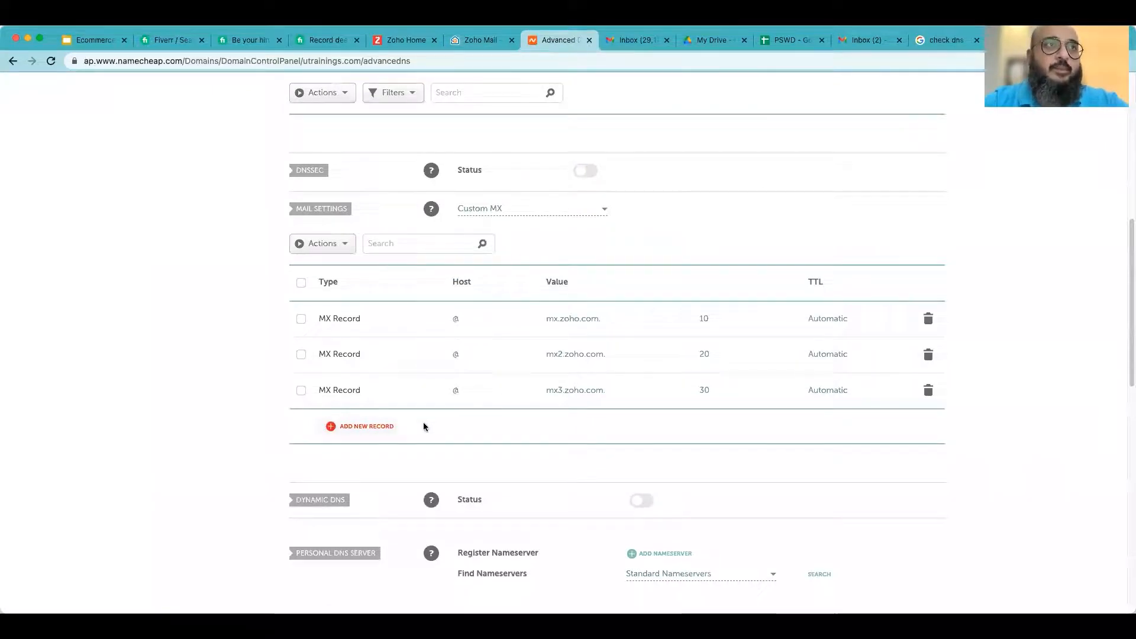
scroll(429, 411, up, 3)
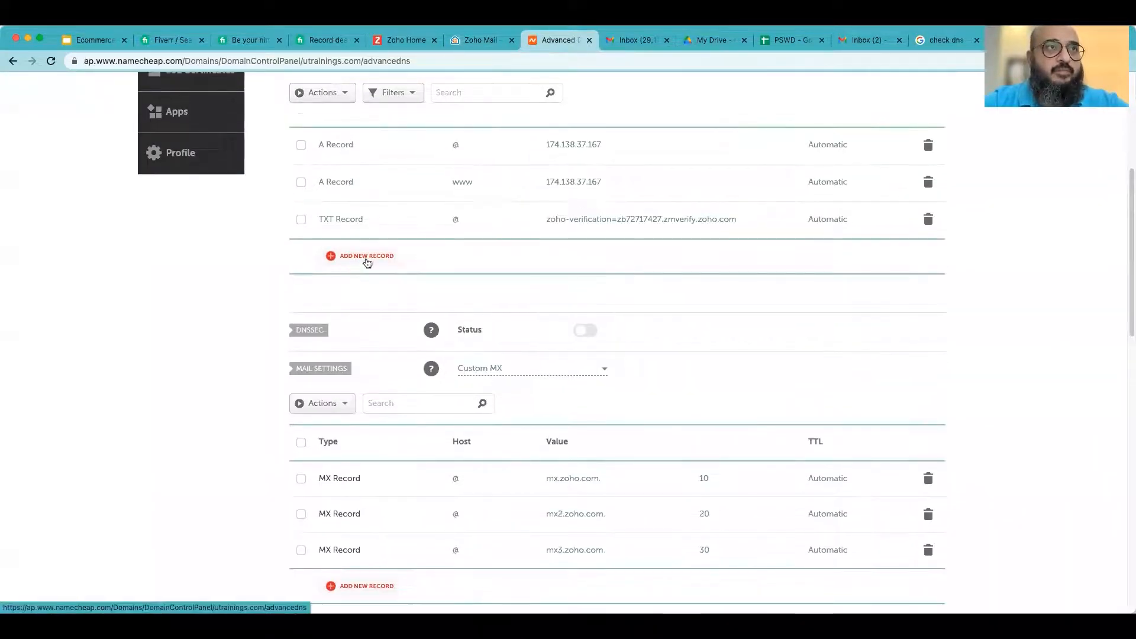
click(367, 257)
scroll(384, 311, down, 2)
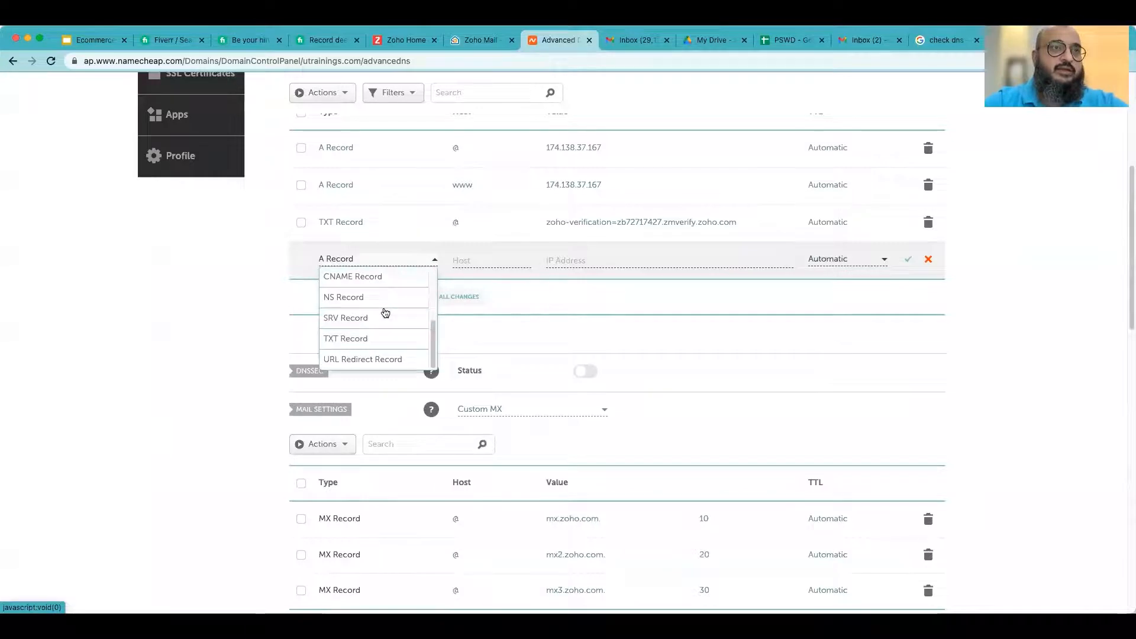
click(370, 337)
click(484, 263)
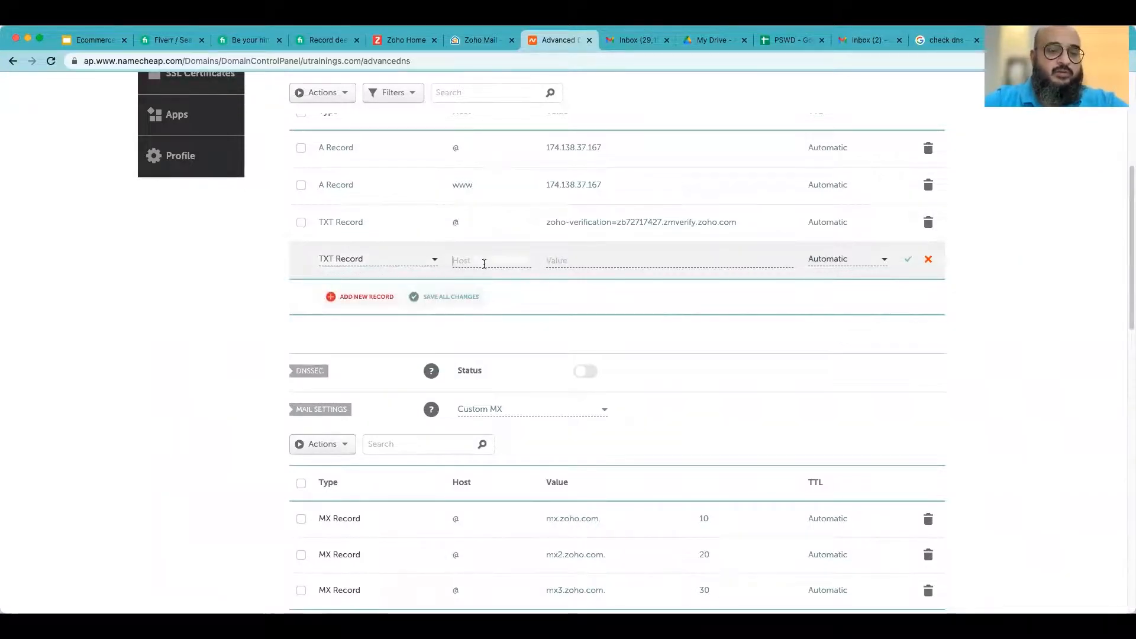
text(@)
key(Tab)
key(super+v)
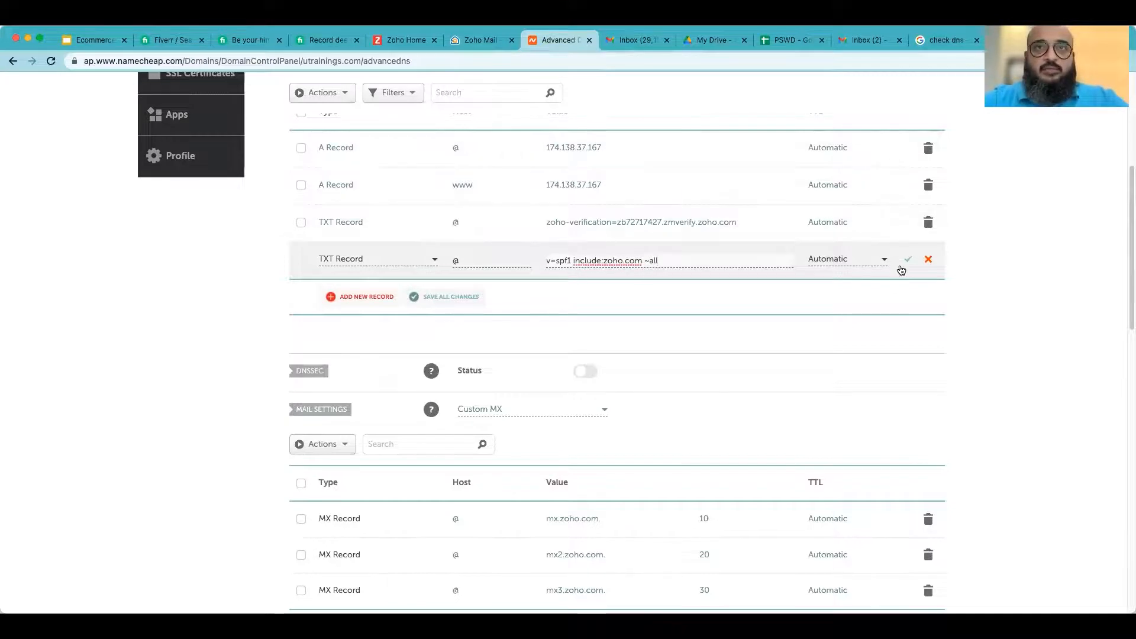
click(460, 46)
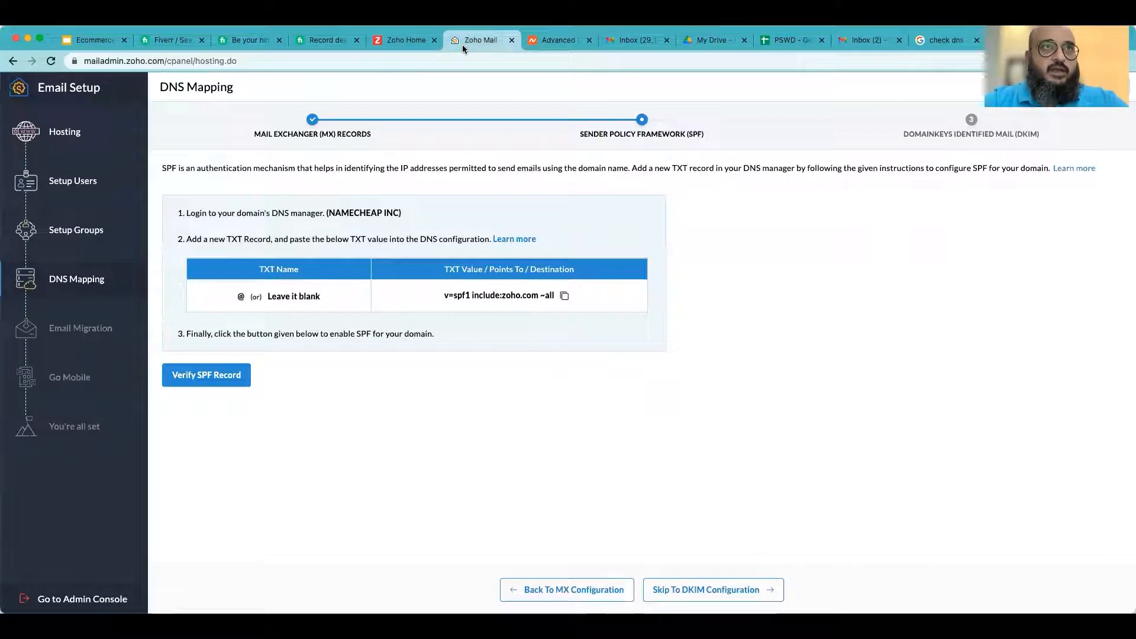
click(564, 297)
click(556, 40)
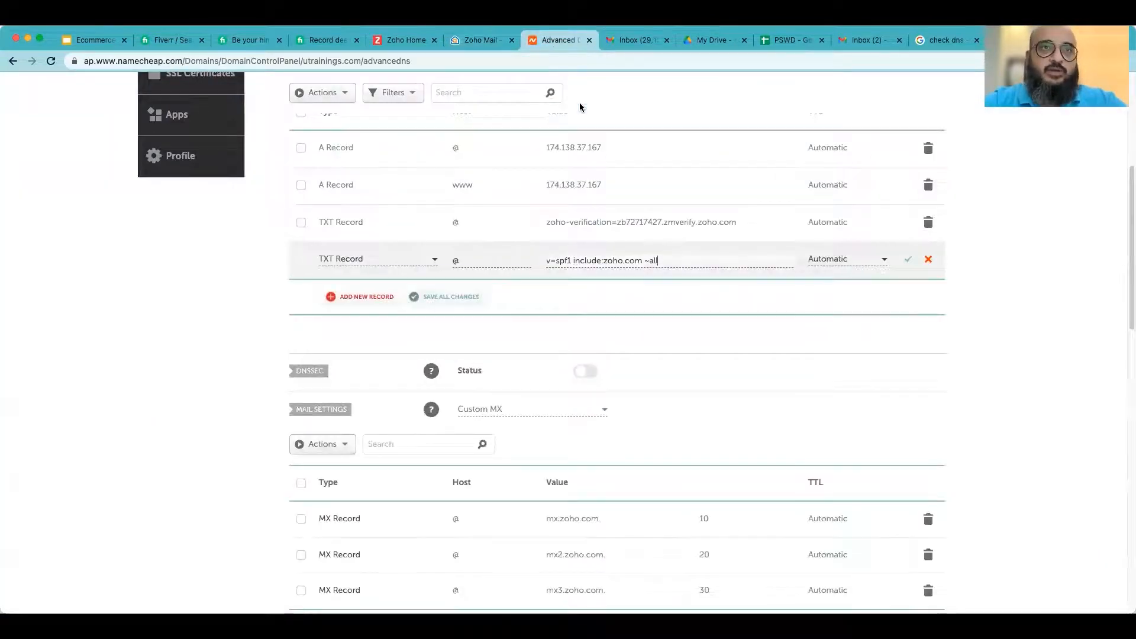
click(907, 262)
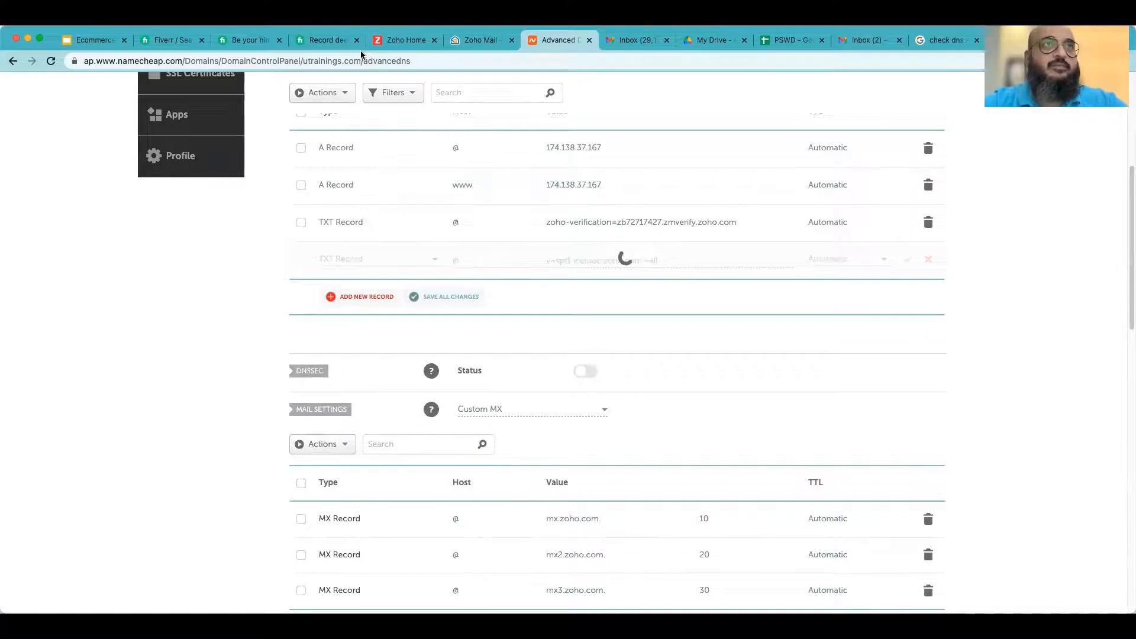
- Verify the SPF record on Zoho's DNS Mapping page, retrying after checking the Namecheap record list
click(469, 42)
click(219, 379)
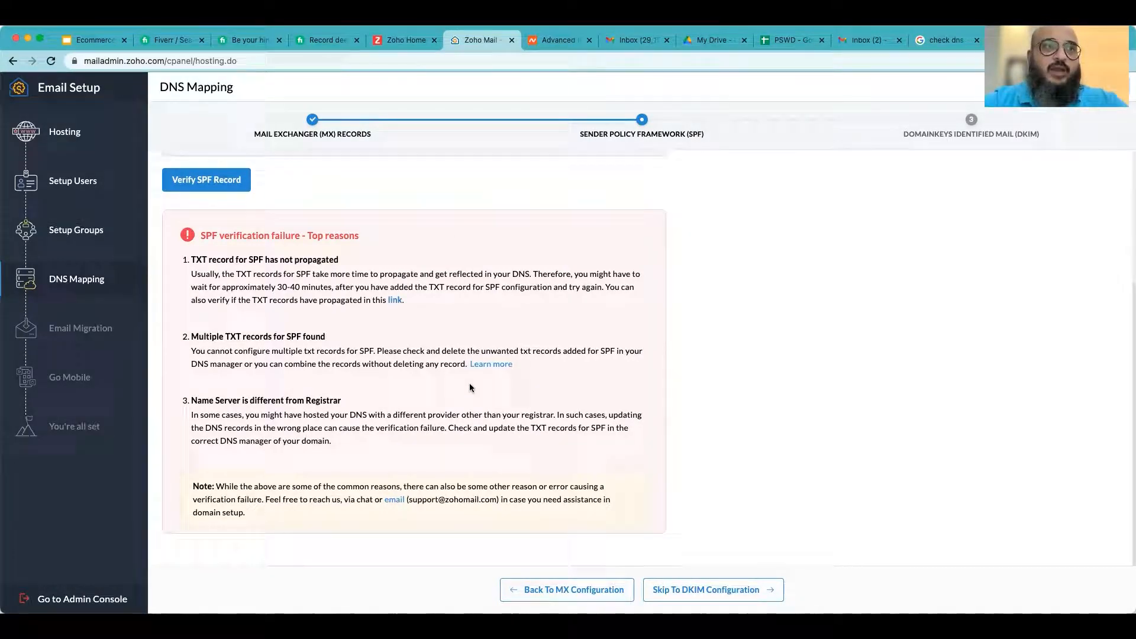
scroll(336, 329, up, 3)
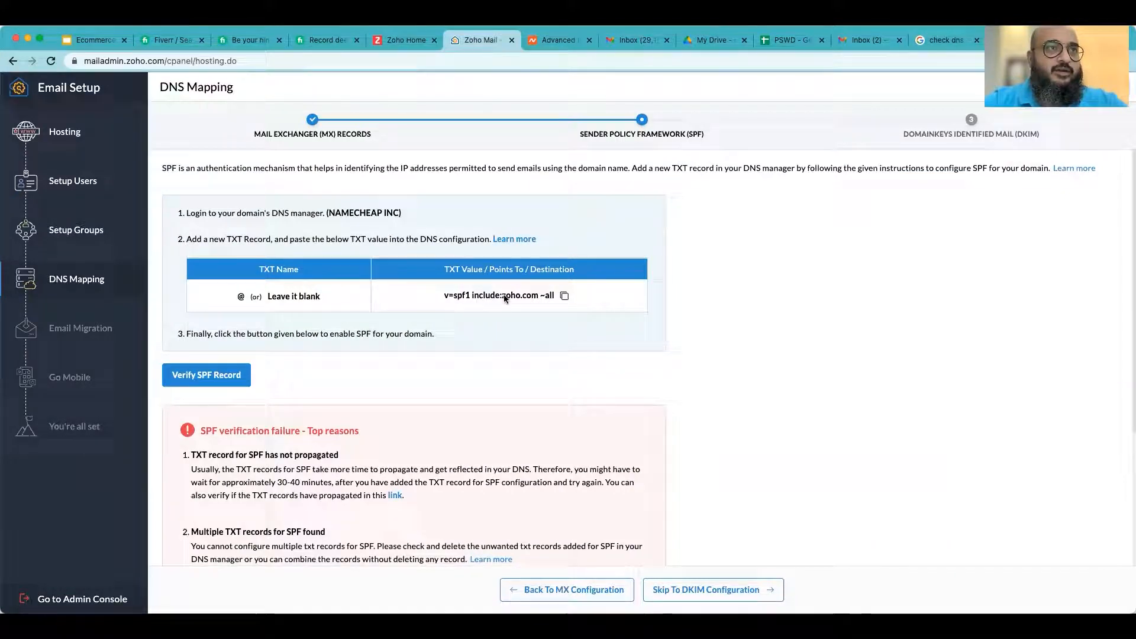
click(548, 41)
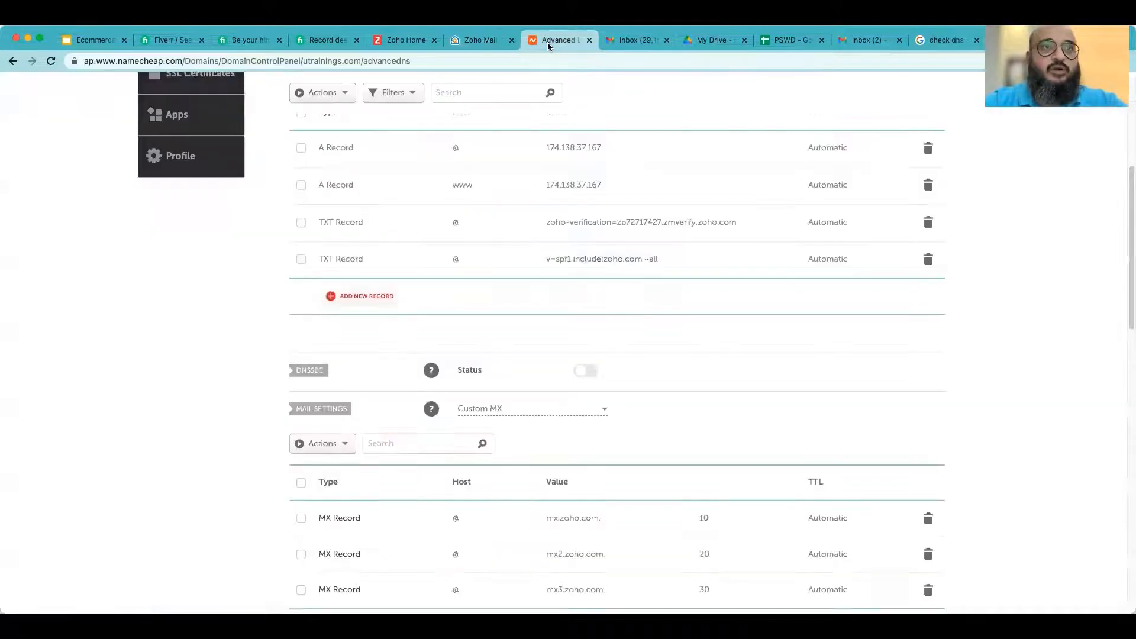
click(402, 41)
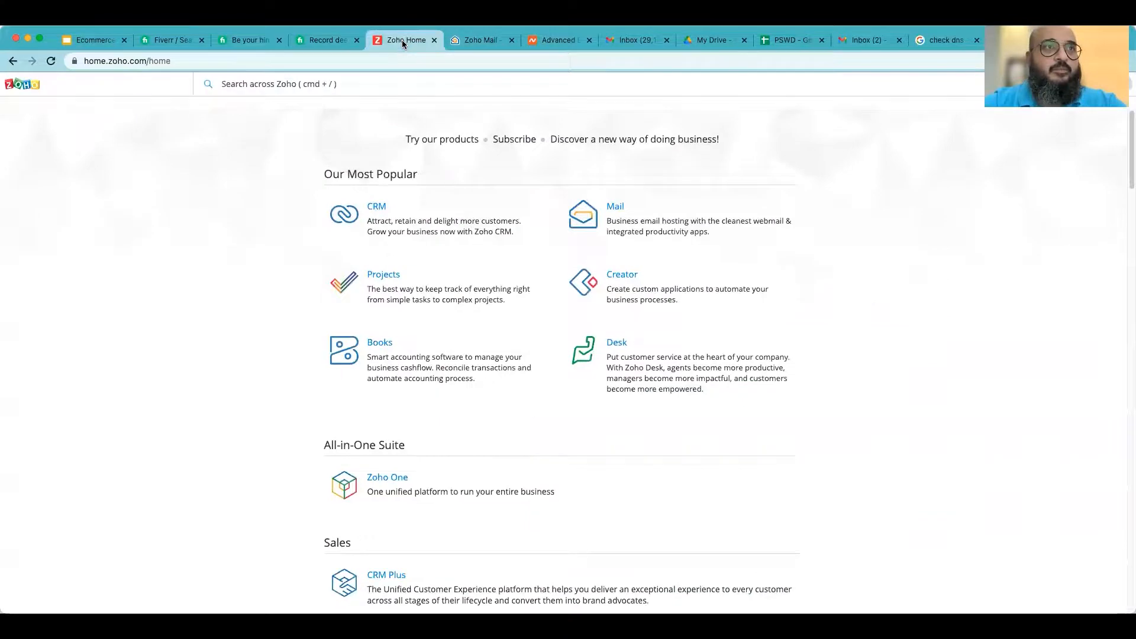
click(478, 40)
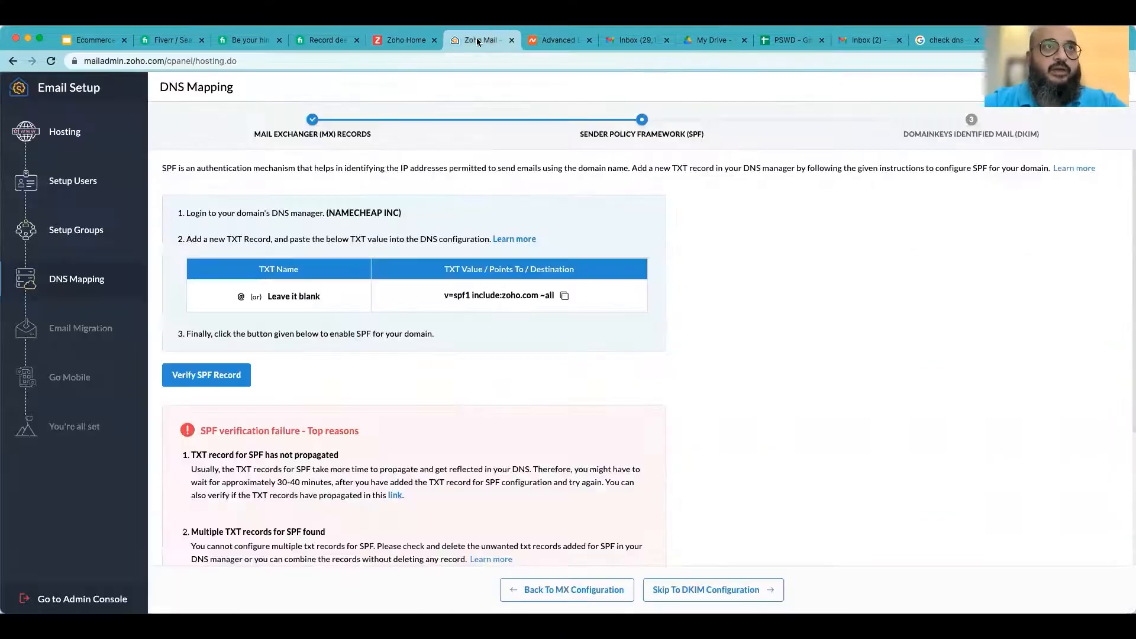
click(207, 376)
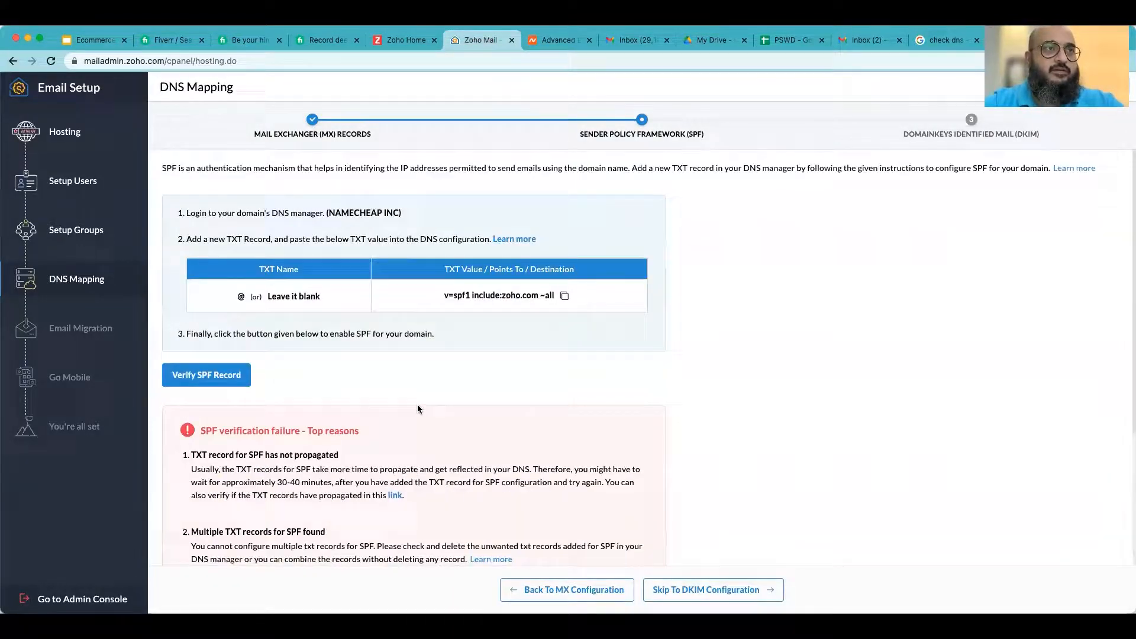
- Look up the TXT records of utrainings.com in DNS Checker to check SPF propagation
scroll(556, 434, down, 2)
scroll(557, 433, down, 2)
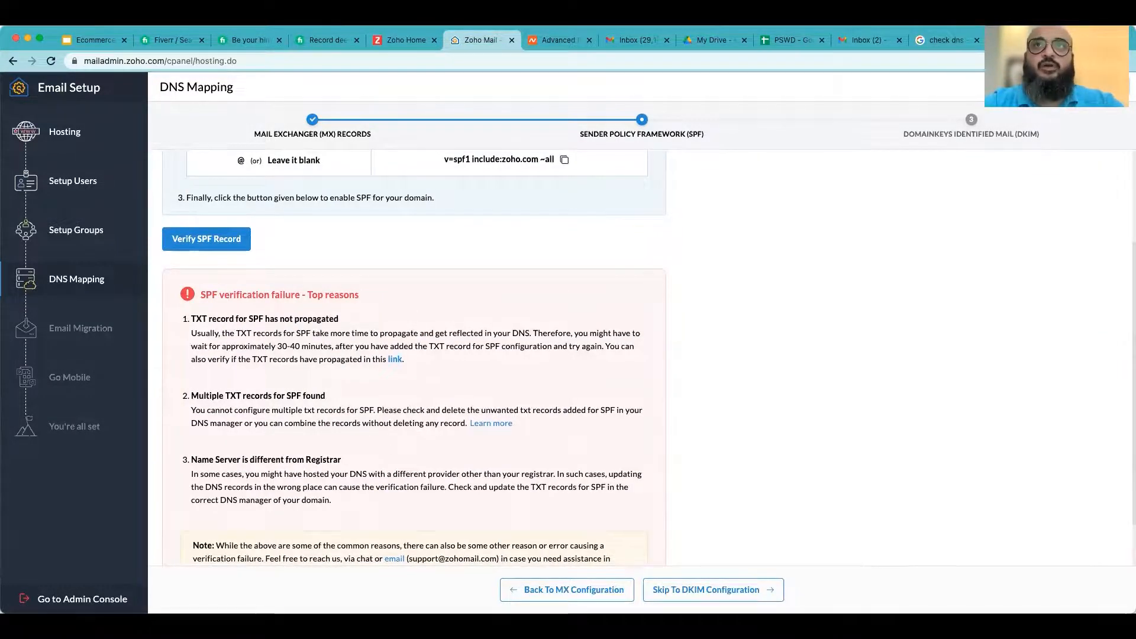
click(1025, 40)
scroll(230, 266, up, 5)
click(311, 193)
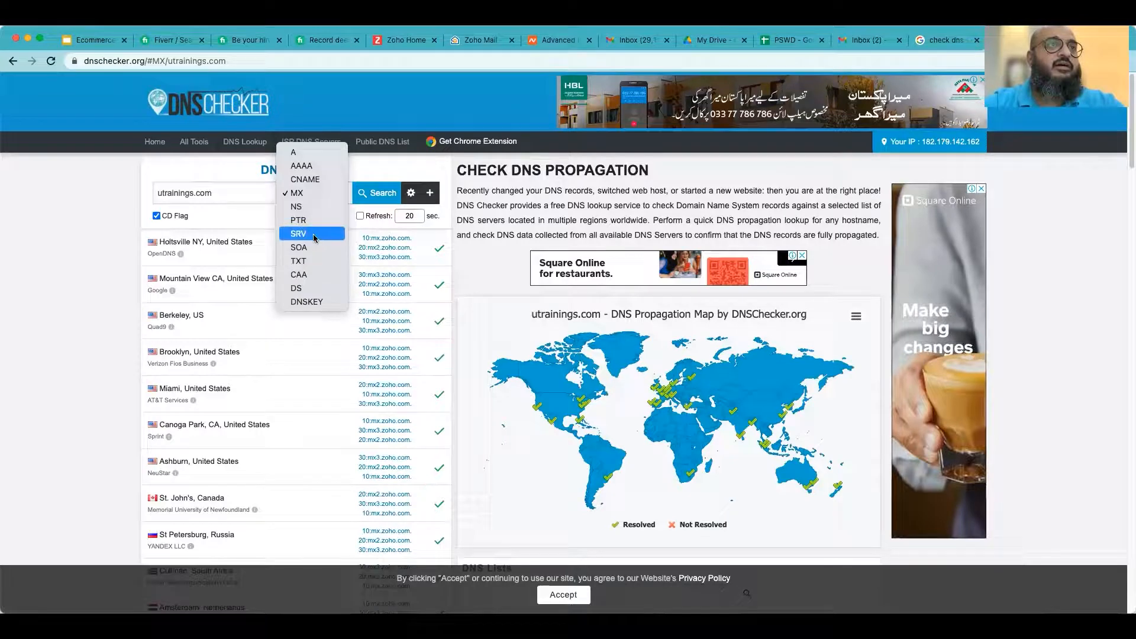
click(304, 262)
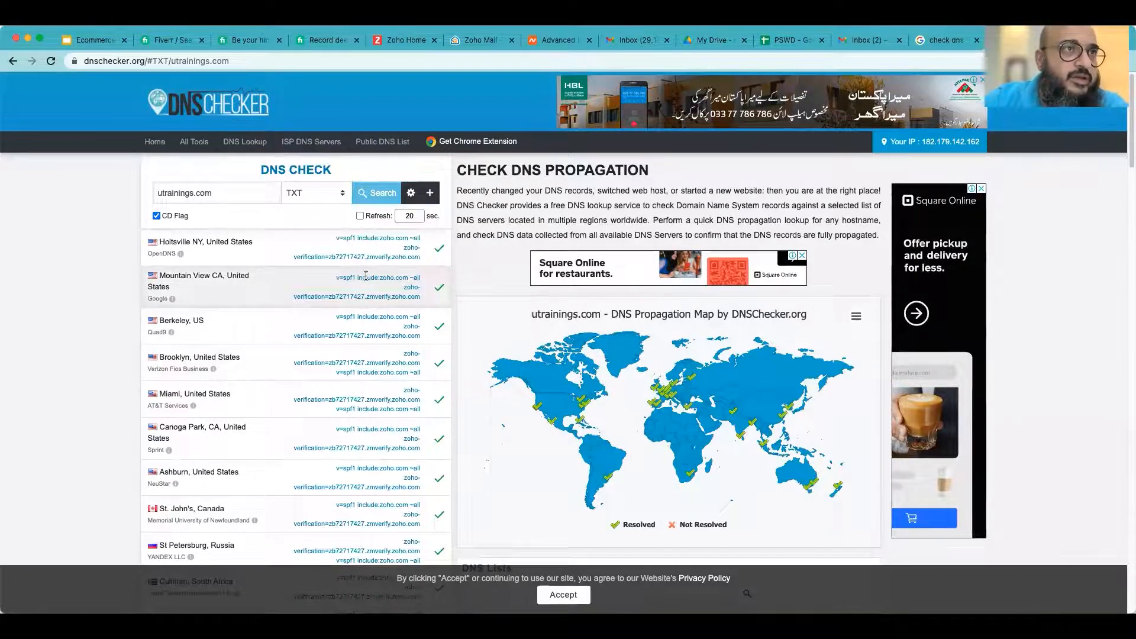
- Retry the SPF record verification on Zoho's DNS Mapping page
click(403, 44)
click(470, 42)
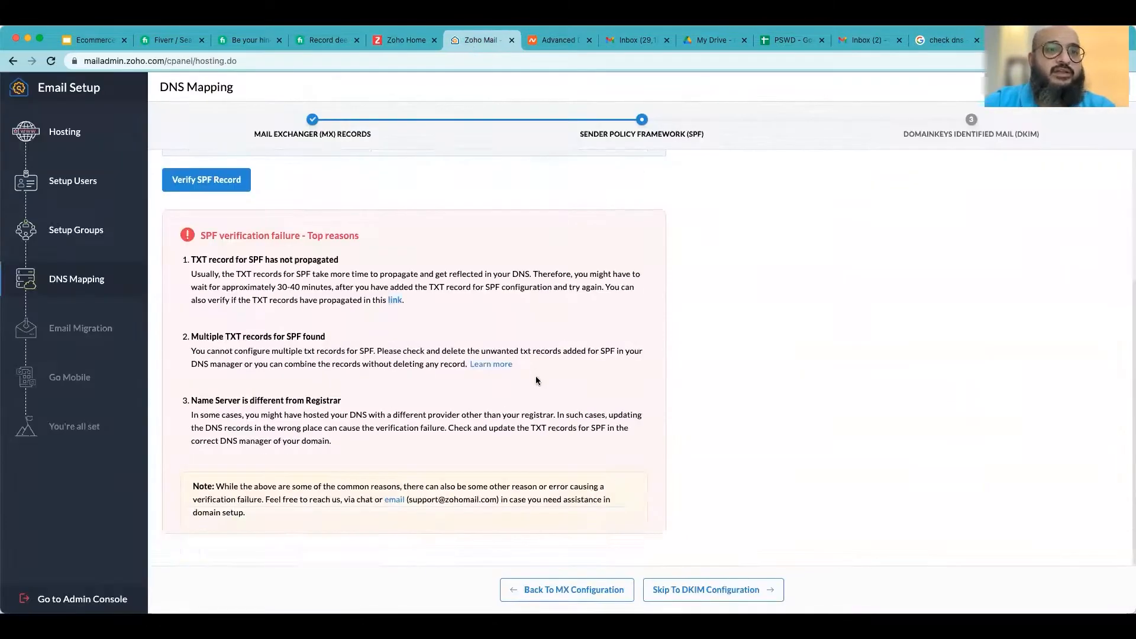
scroll(534, 375, up, 3)
click(207, 375)
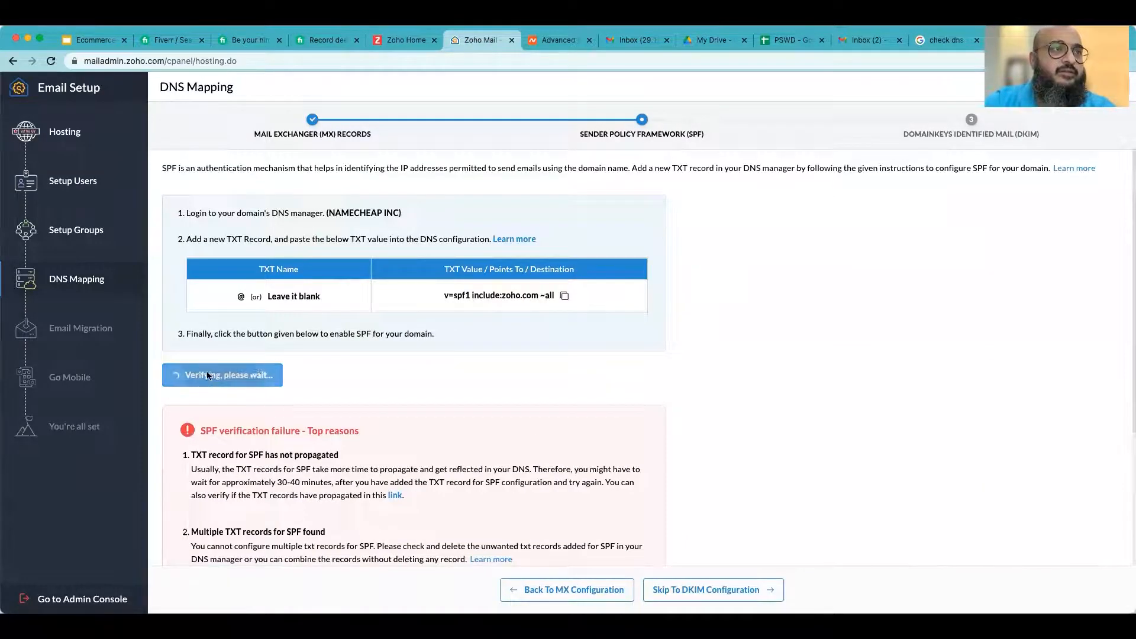
scroll(731, 378, up, 3)
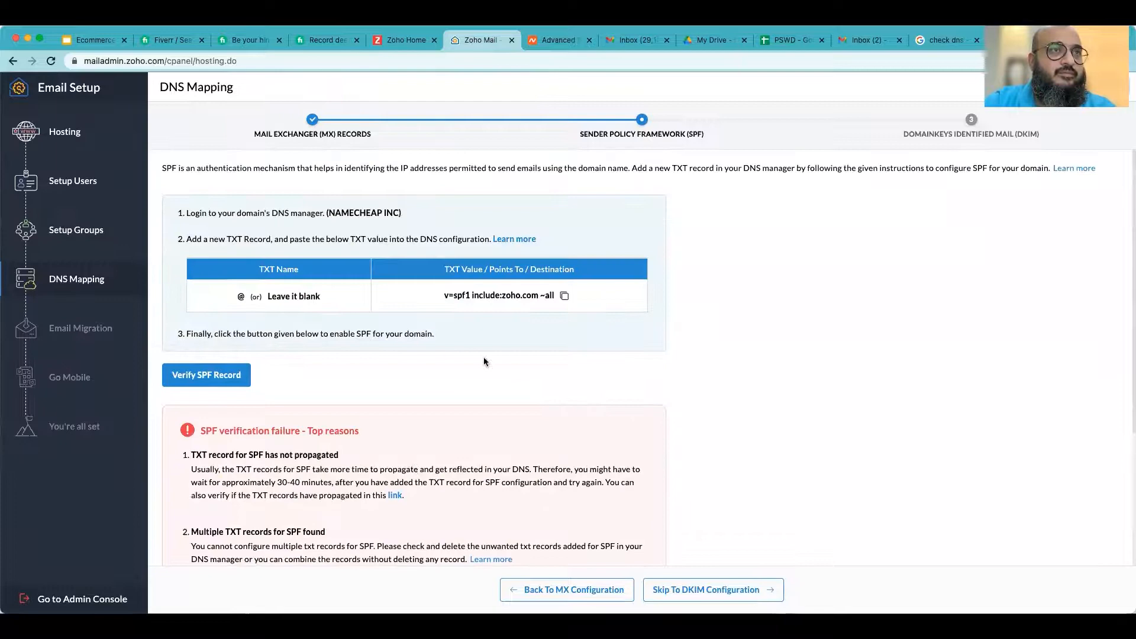
scroll(423, 370, down, 3)
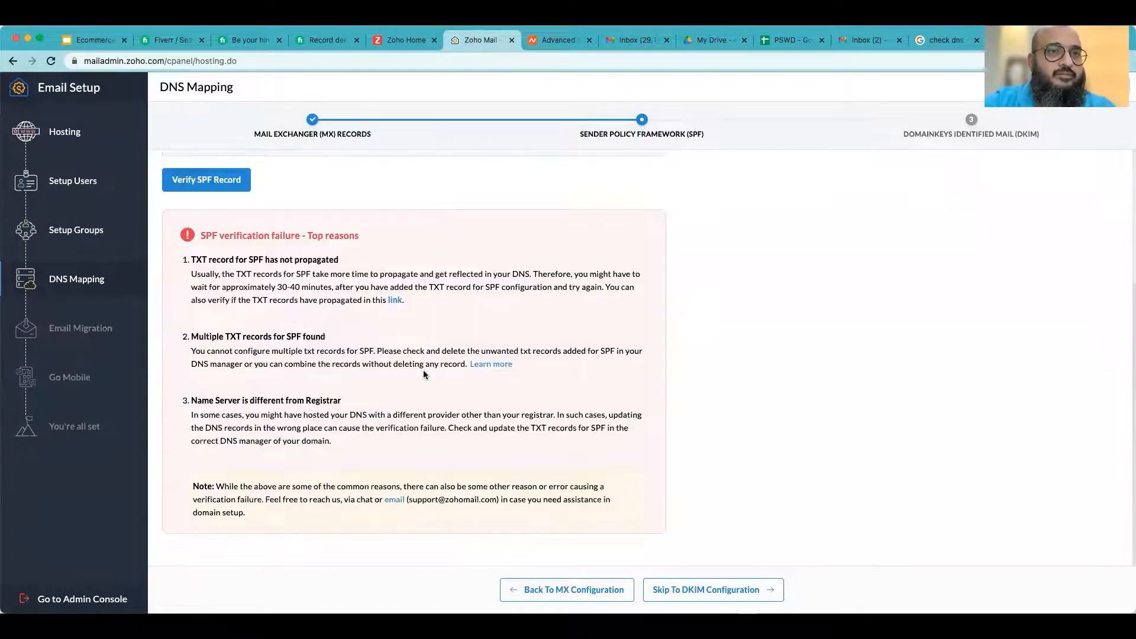
- Skip to DKIM configuration and copy the DKIM TXT value
click(696, 591)
click(682, 545)
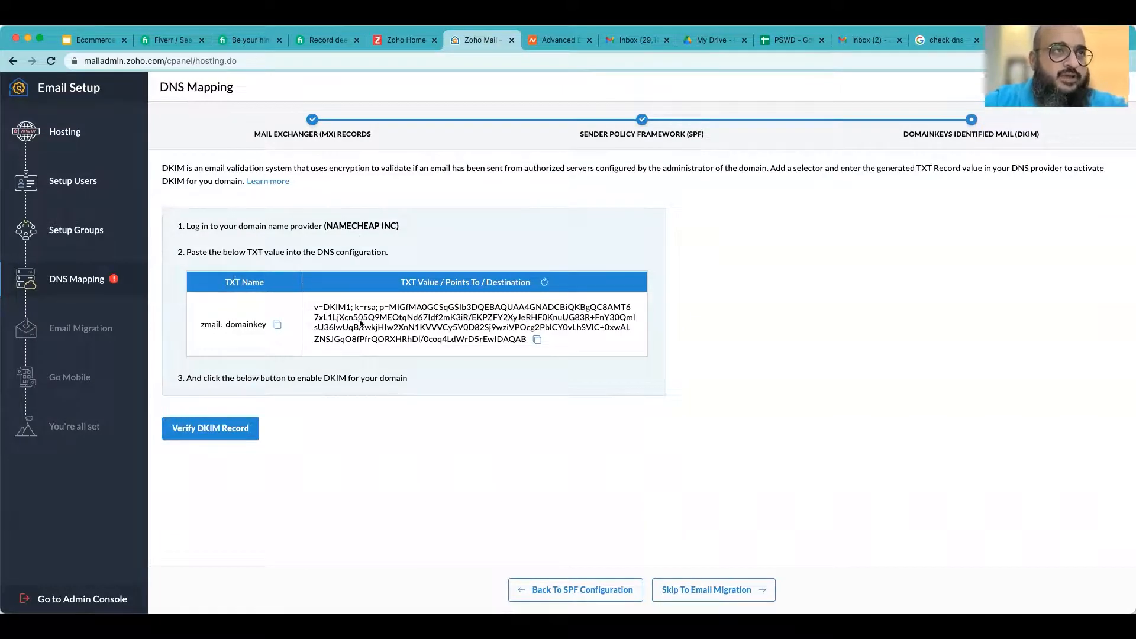
click(538, 341)
click(539, 342)
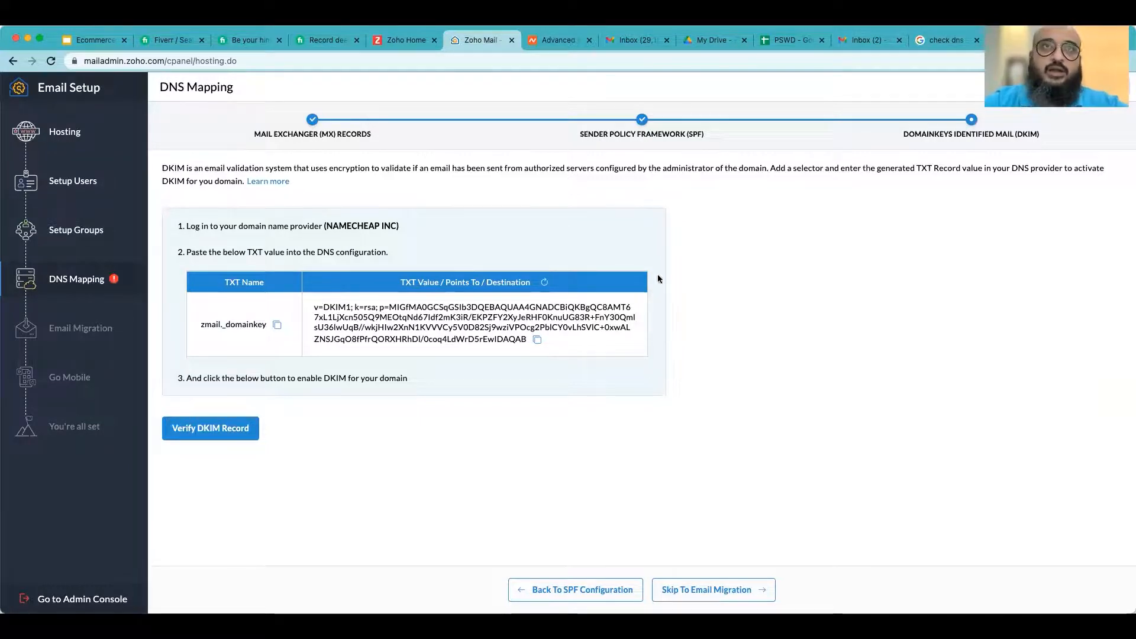
- Add a new TXT record in Namecheap with host @ and the pasted DKIM value, and save it
click(536, 42)
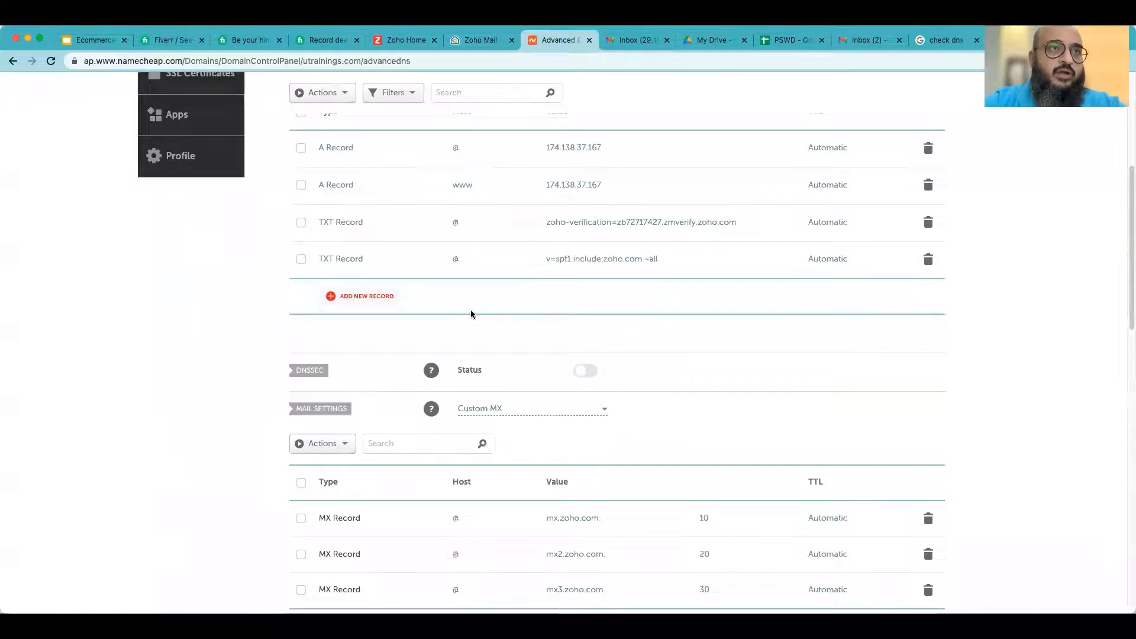
click(362, 296)
scroll(367, 323, down, 3)
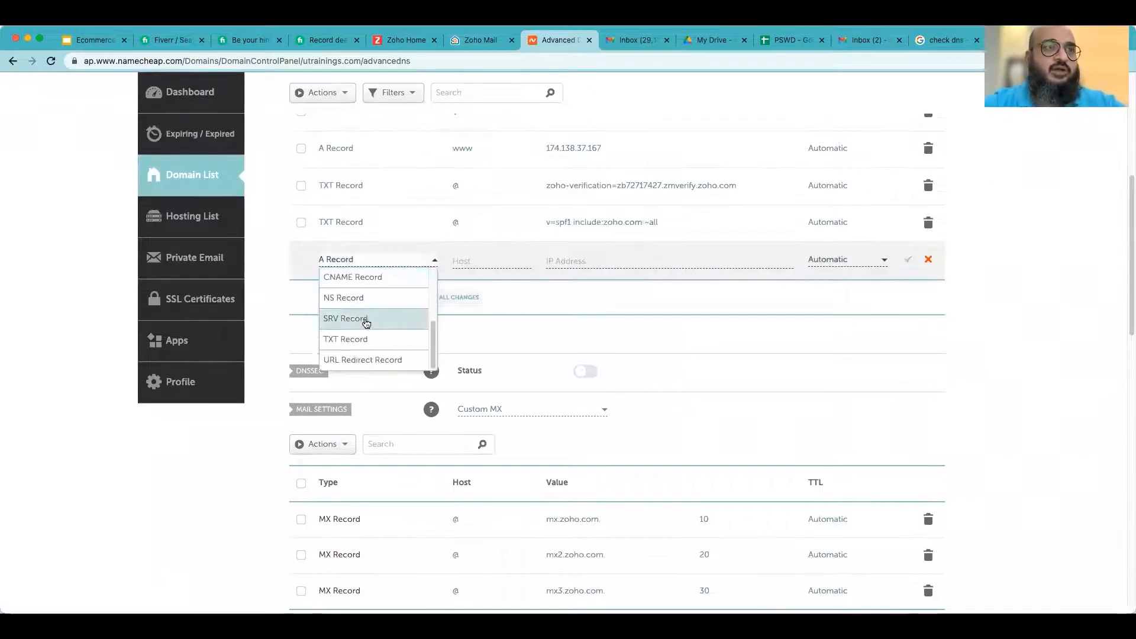
click(369, 339)
click(598, 259)
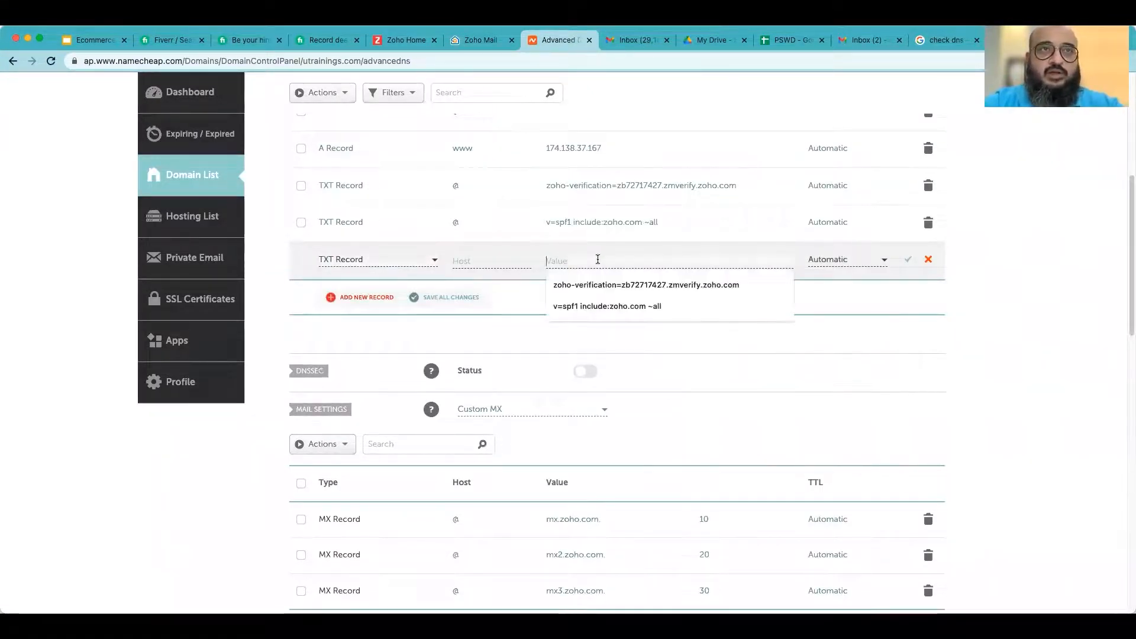
key(super+v)
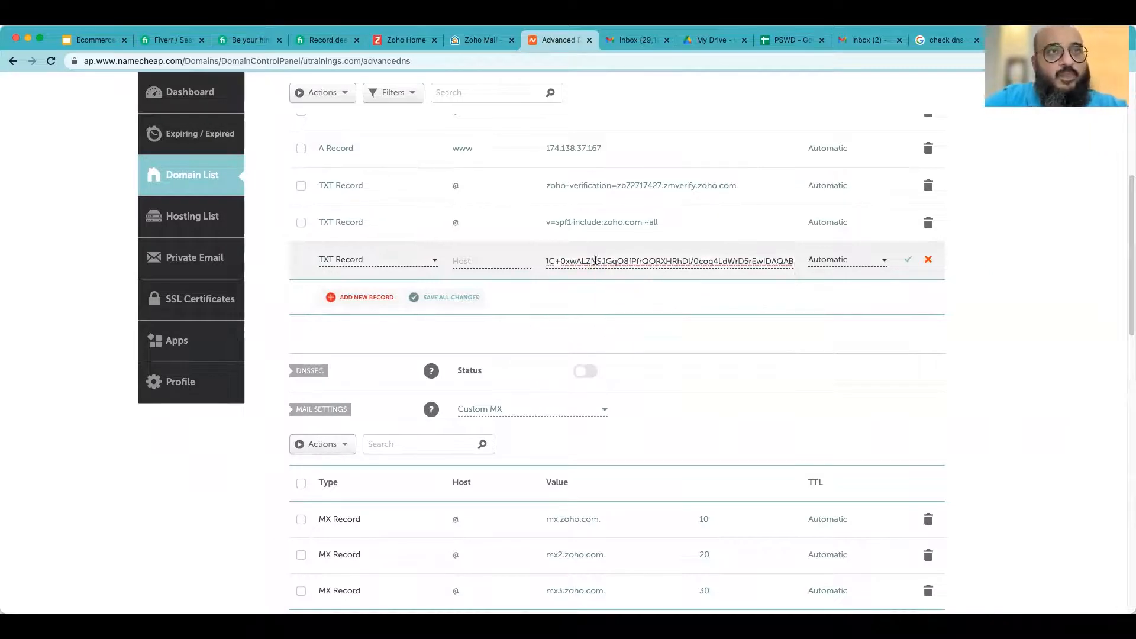
click(467, 257)
click(463, 284)
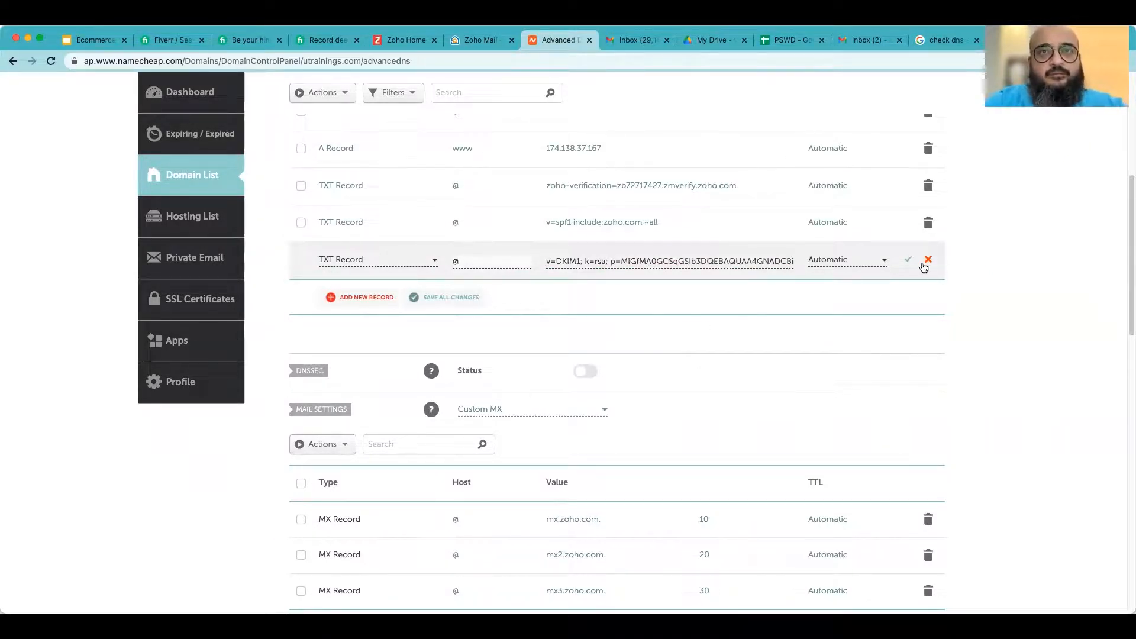
click(908, 259)
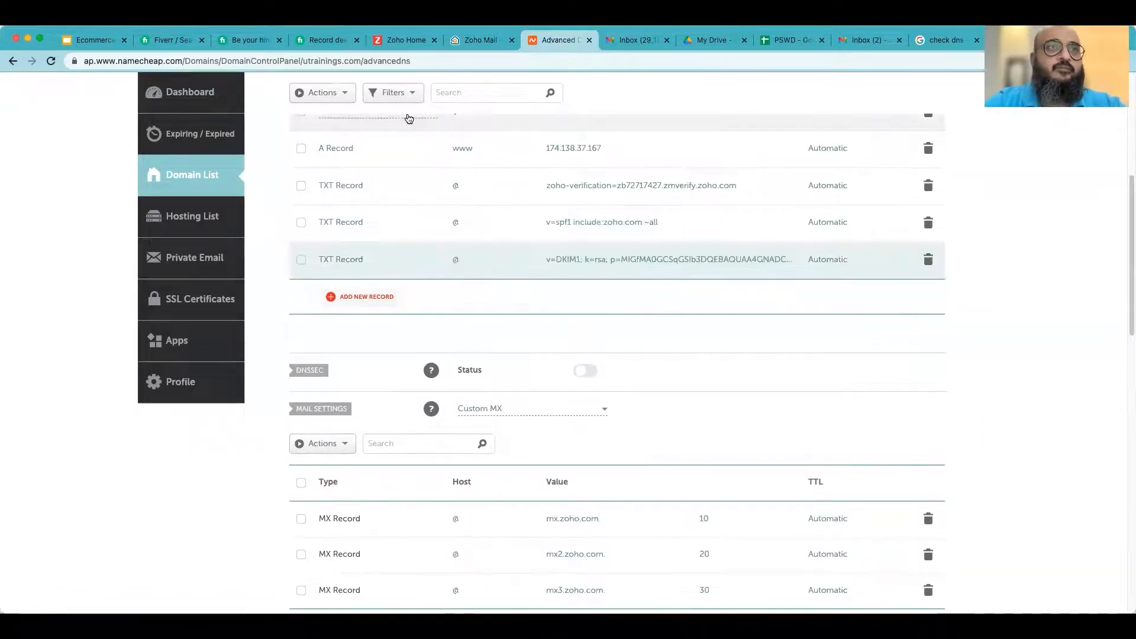
- Rerun the TXT record lookup for utrainings.com in DNS Checker
click(484, 40)
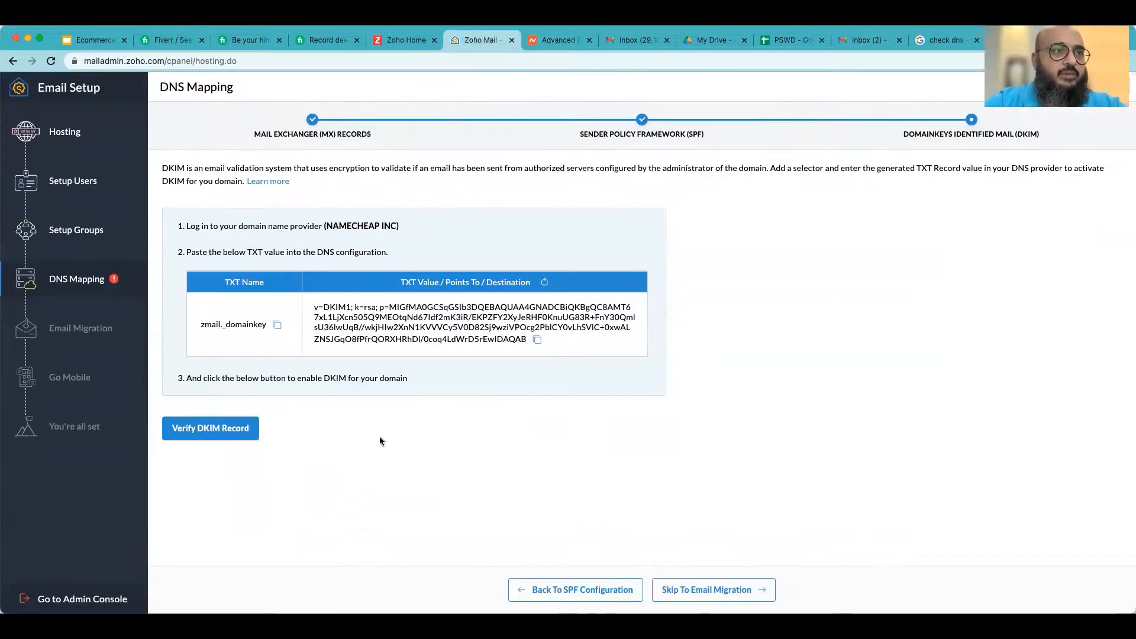
click(556, 40)
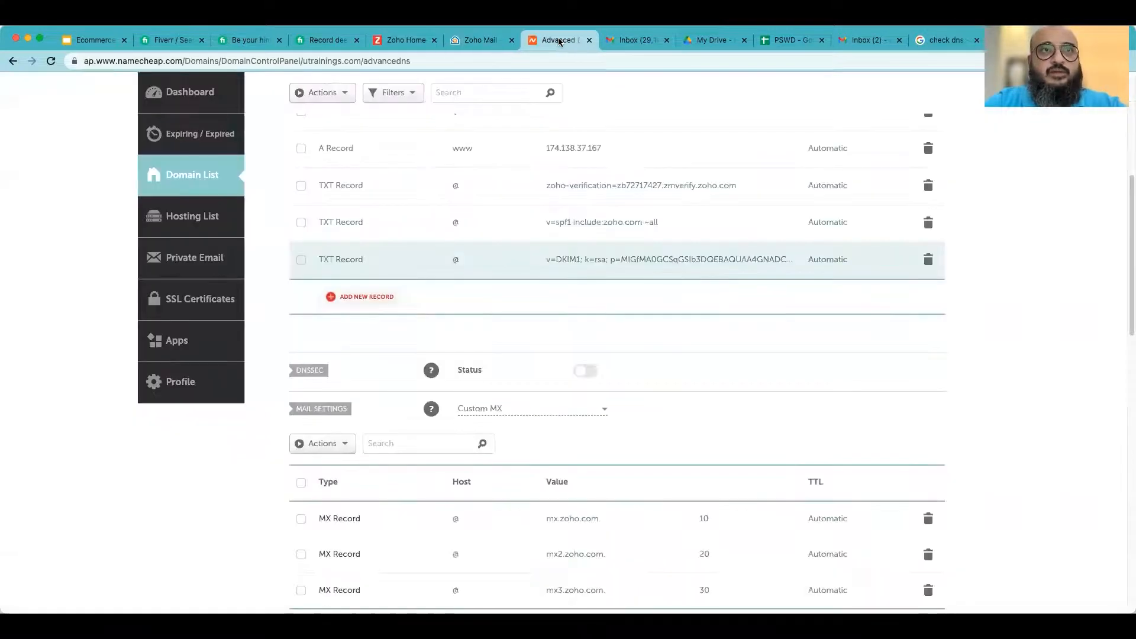
click(945, 40)
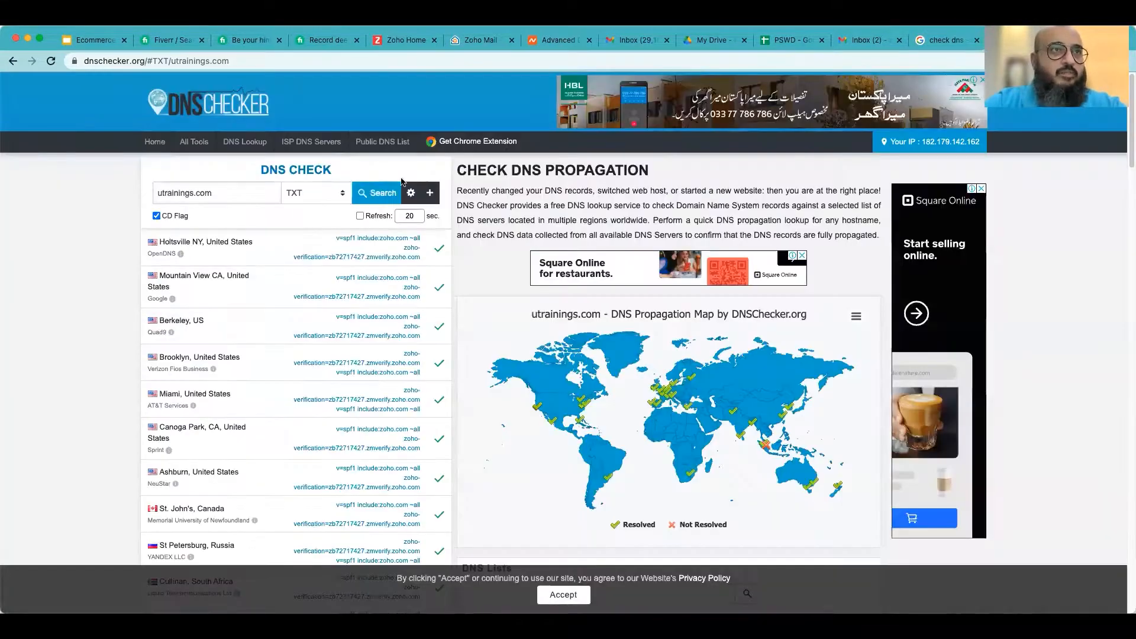
click(384, 193)
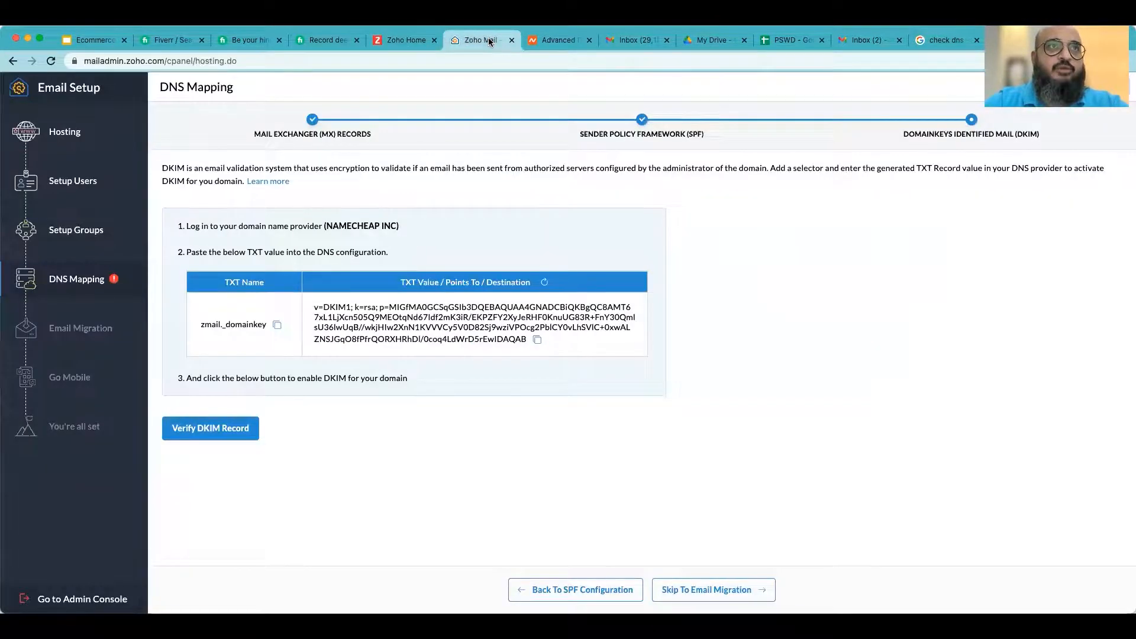
- Return to Zoho's DNS Mapping and skip DKIM verification to Email Migration, acknowledging the spoofing warning
click(480, 39)
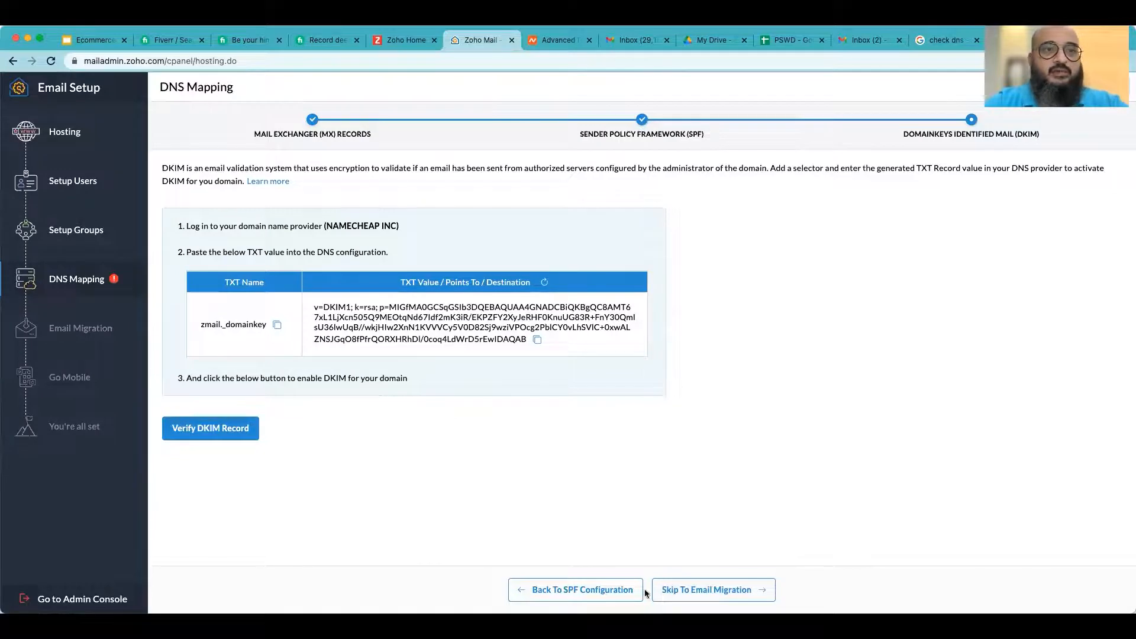
click(720, 589)
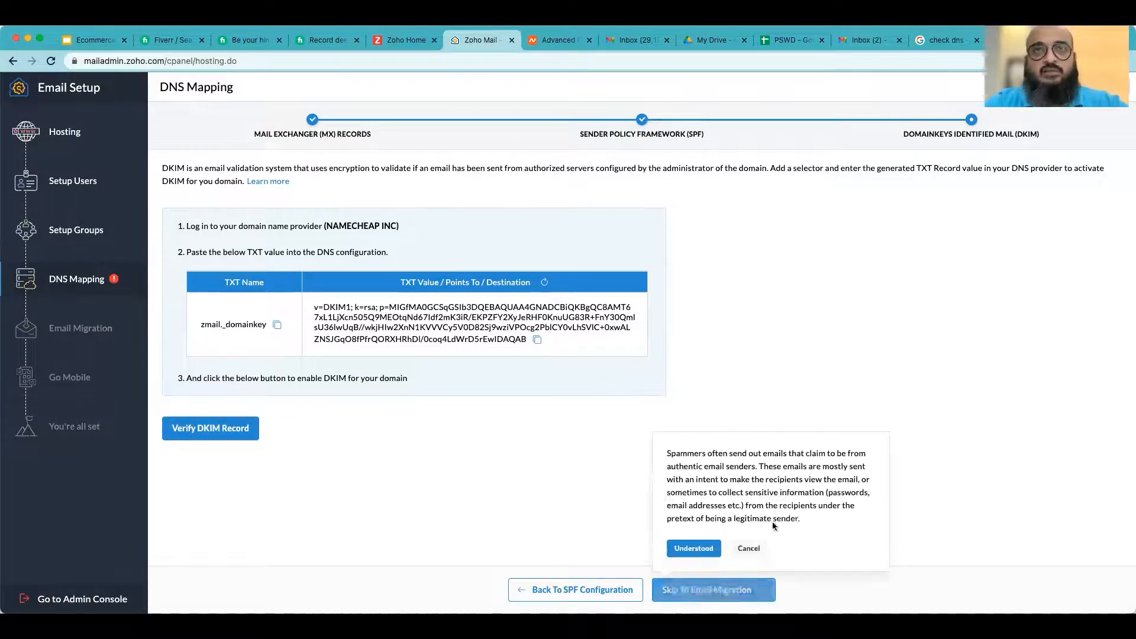
click(690, 548)
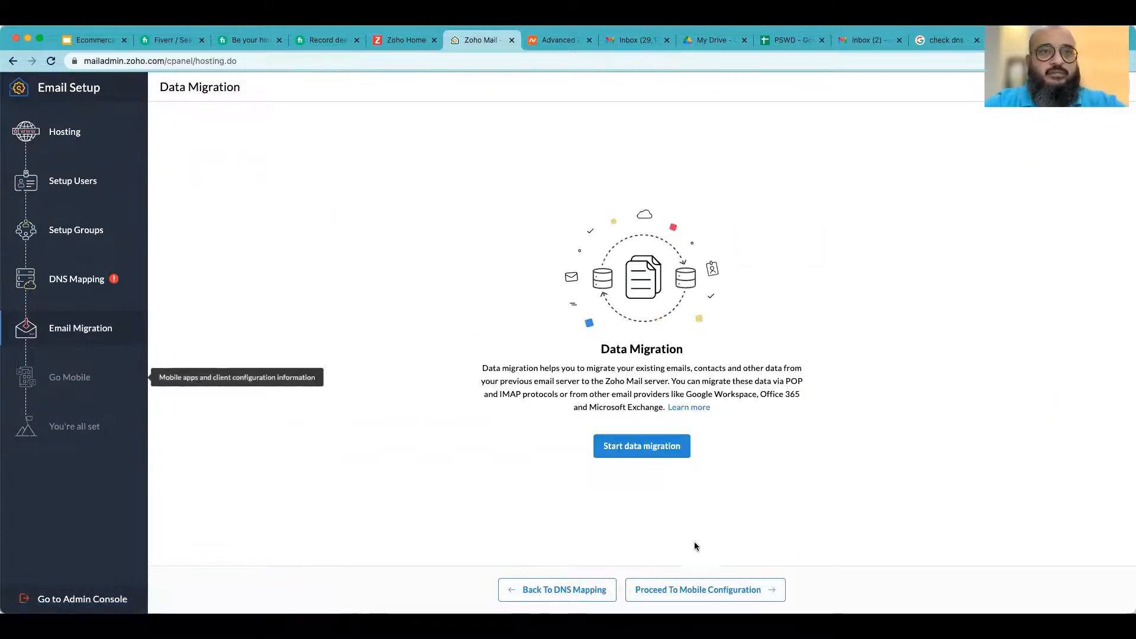
- Skip past Email Migration and Go Mobile to complete the Zoho Mail email setup
click(701, 589)
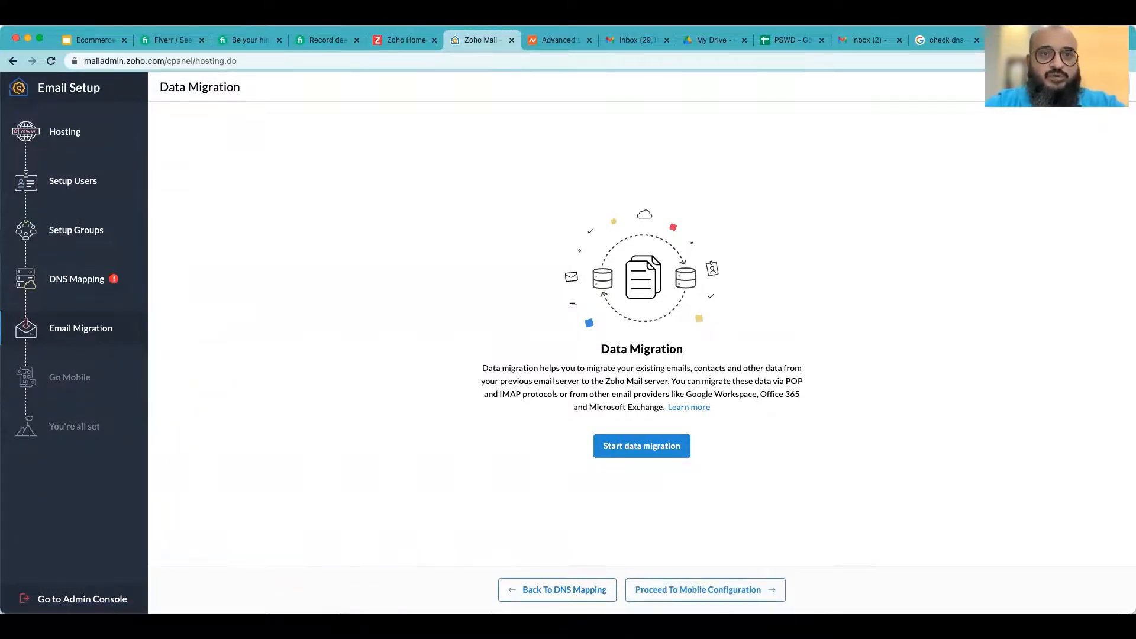
click(704, 589)
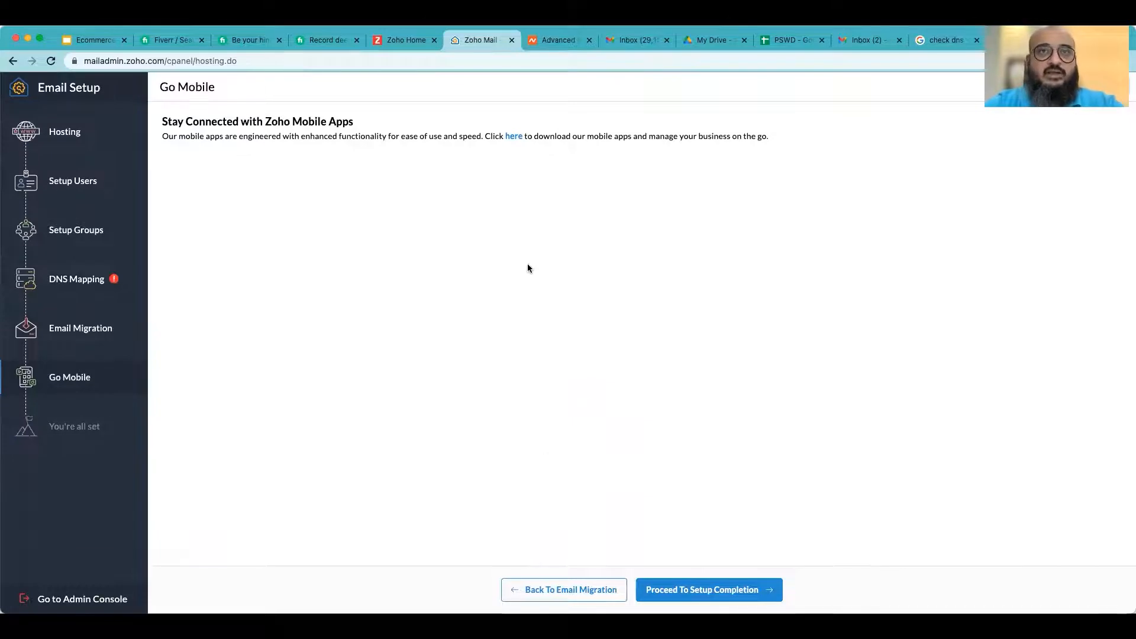
drag(210, 139, 329, 136)
click(378, 137)
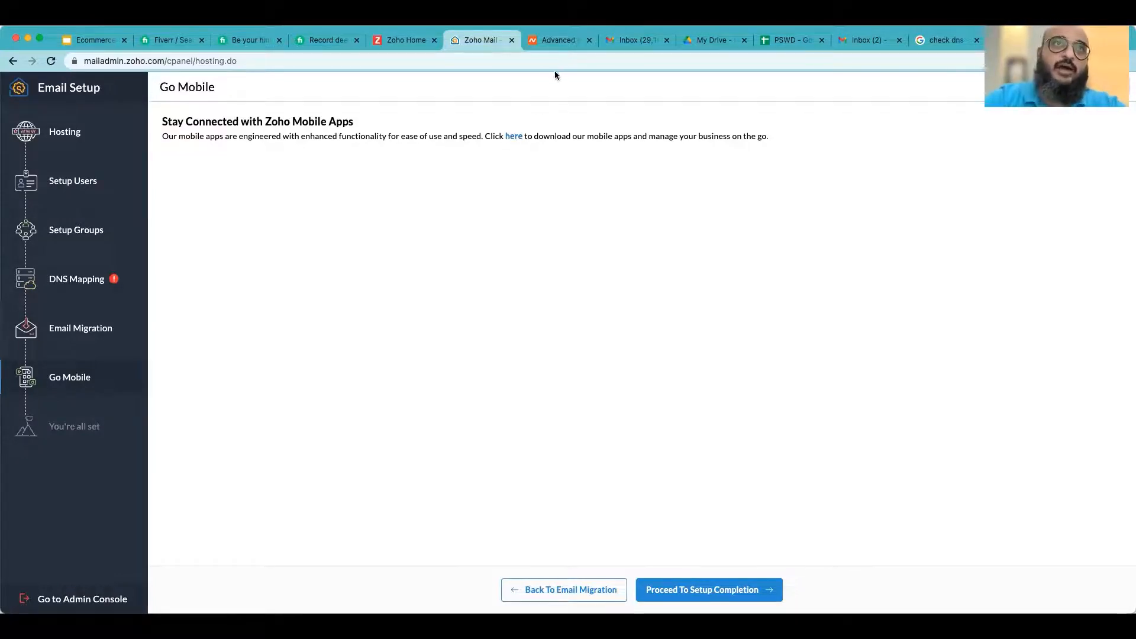
click(65, 600)
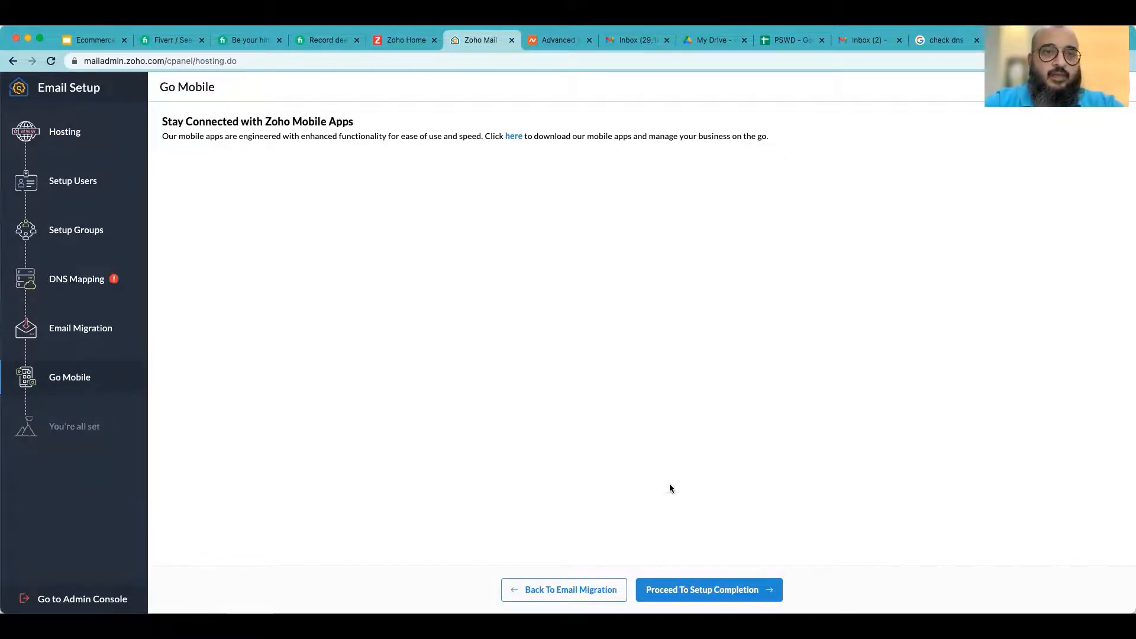
click(714, 589)
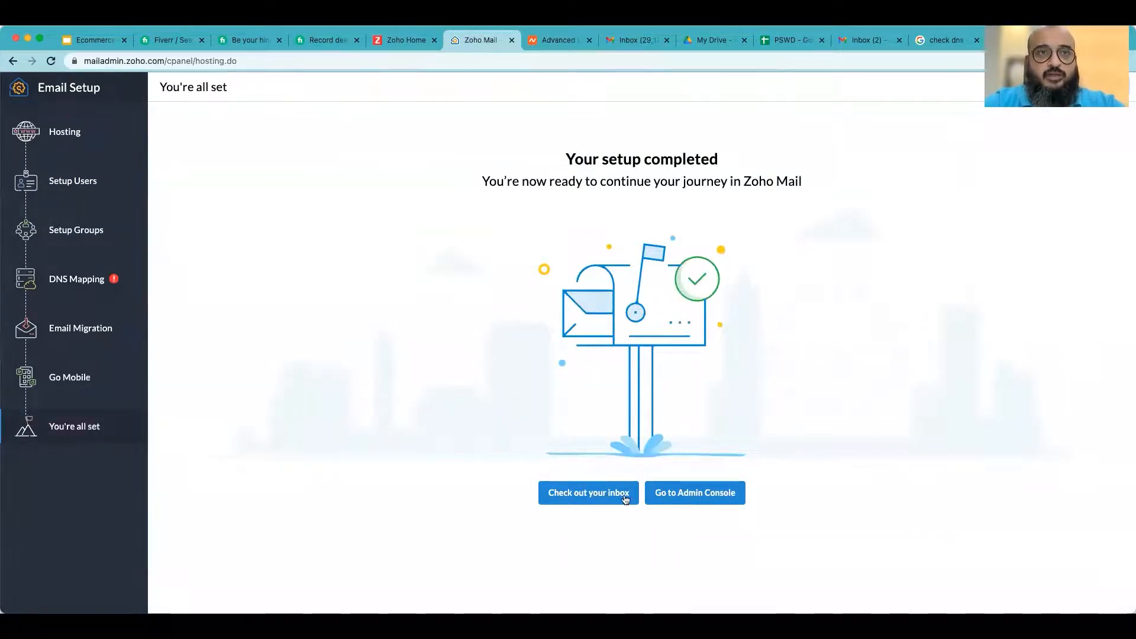
- Open the Admin Console dashboard and review the organization summary and domain MX, SPF and DKIM status
click(691, 501)
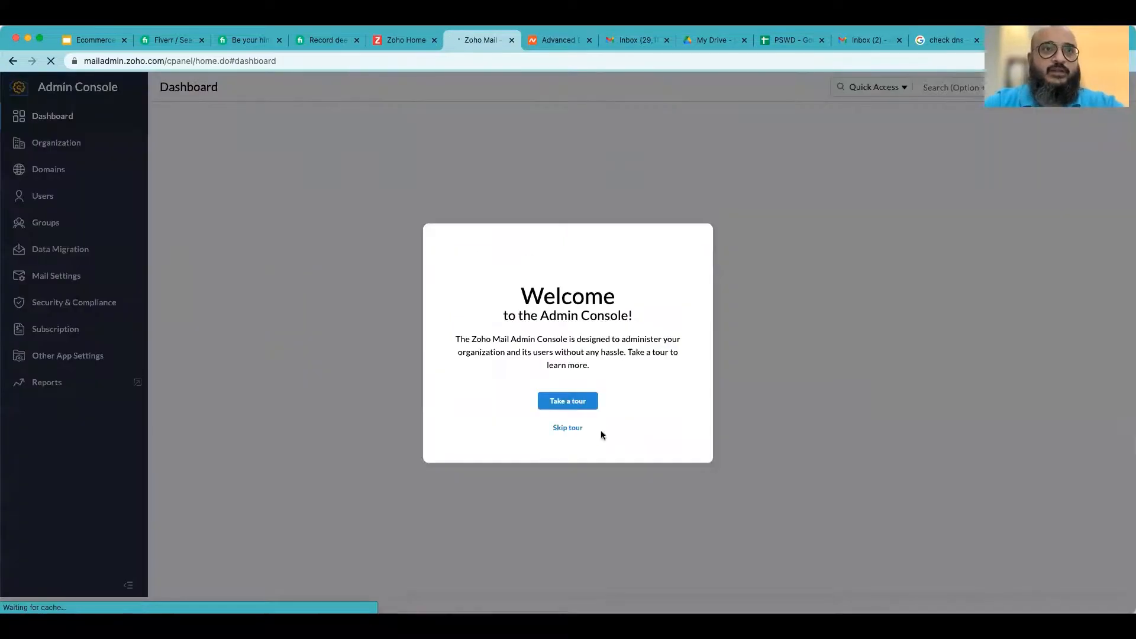
click(569, 428)
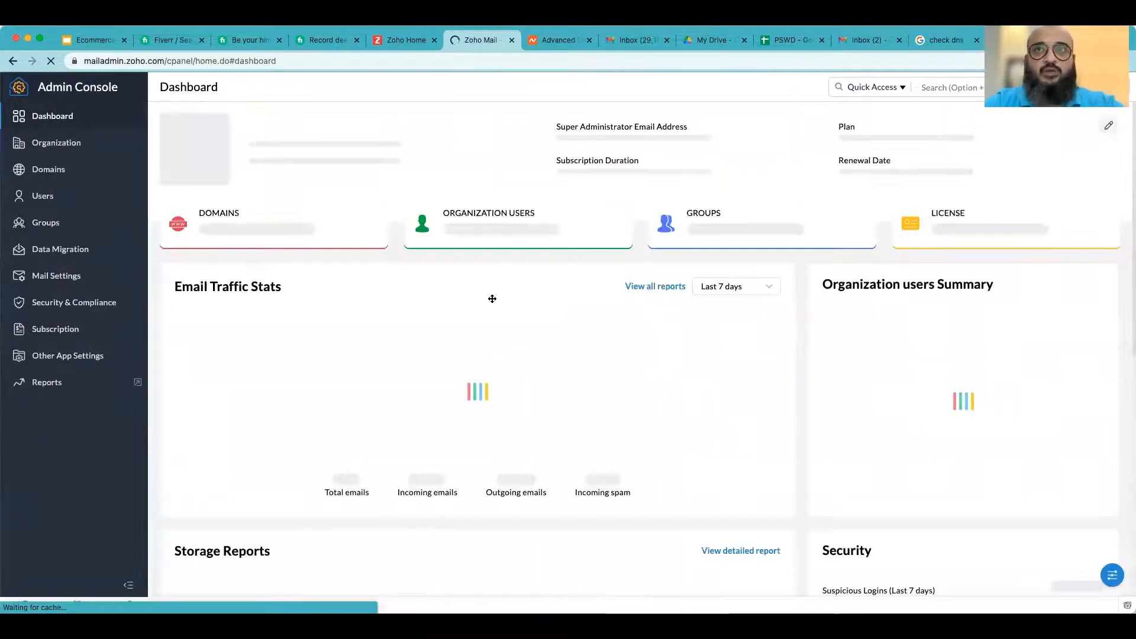
key(alt+q)
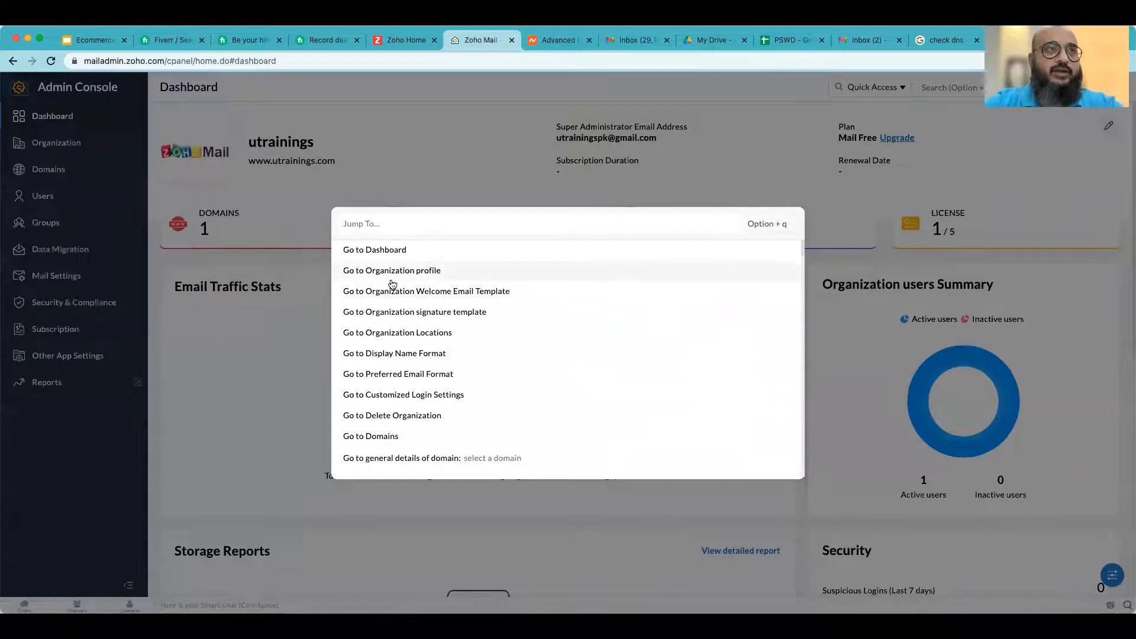
click(467, 163)
scroll(610, 458, down, 3)
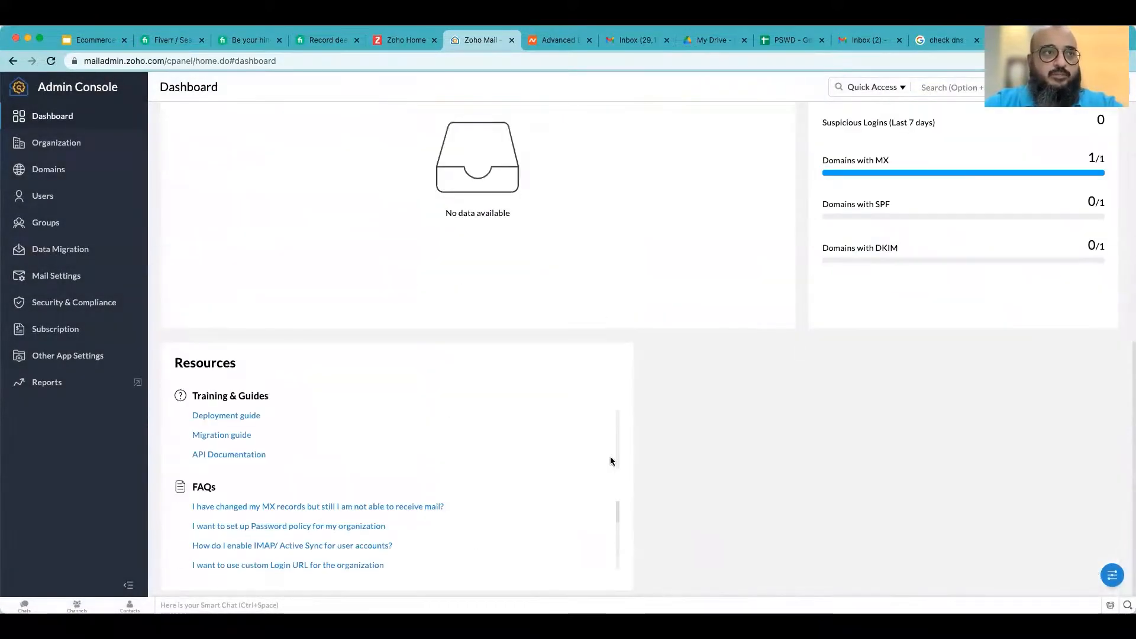
scroll(610, 457, up, 8)
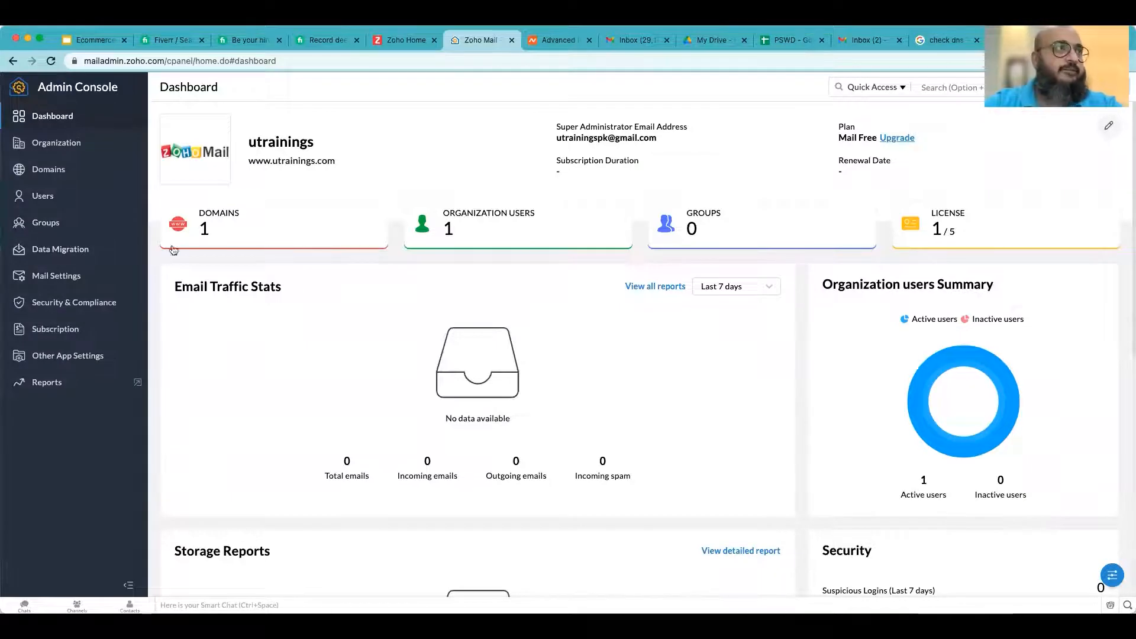
- Check the organization's Users list, then sign out of the administrator account from the profile panel
click(41, 196)
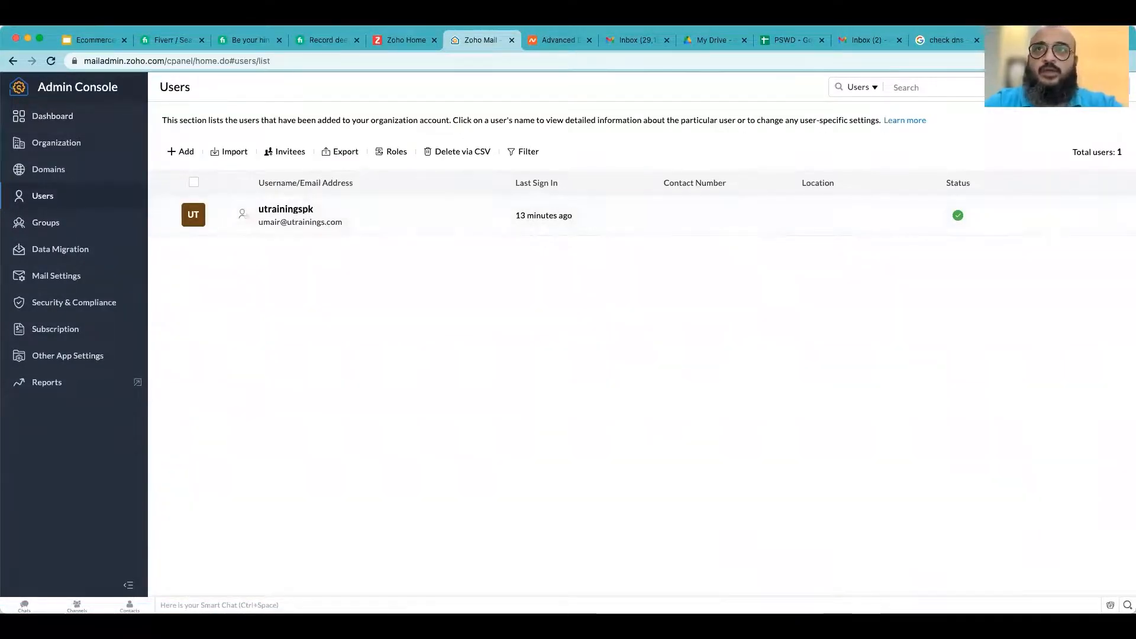
click(1120, 87)
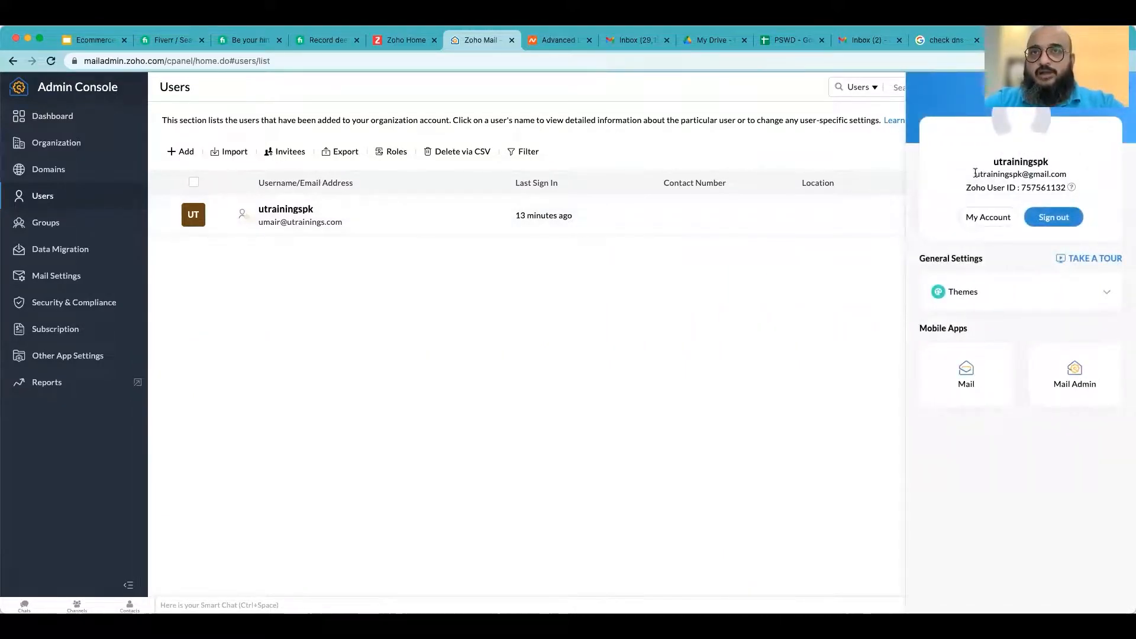
drag(975, 173, 1047, 171)
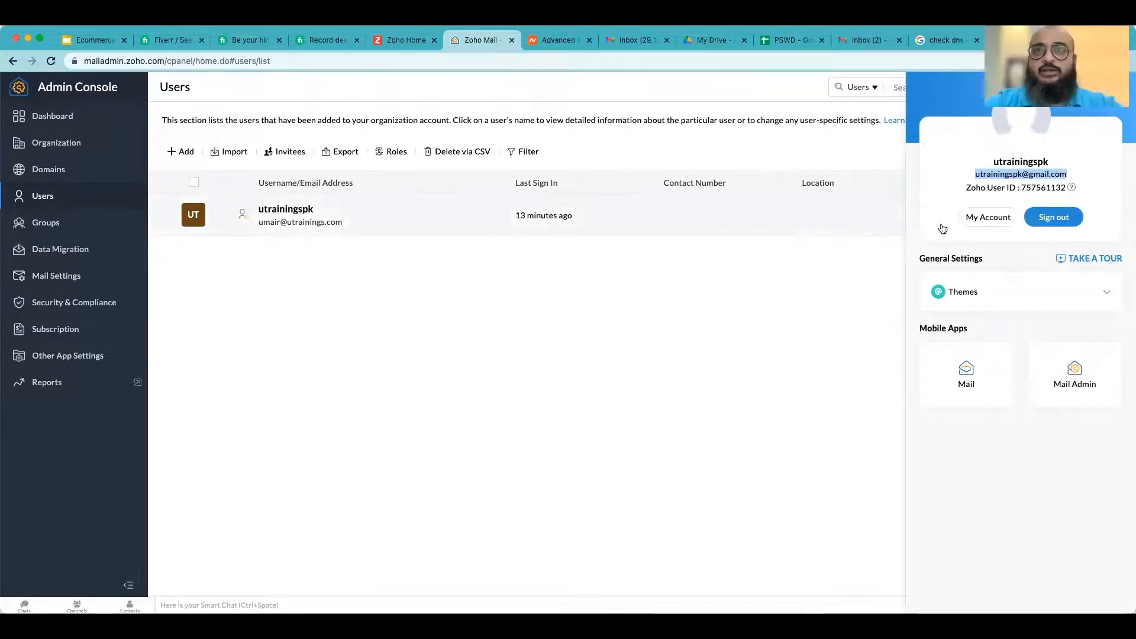
click(1074, 218)
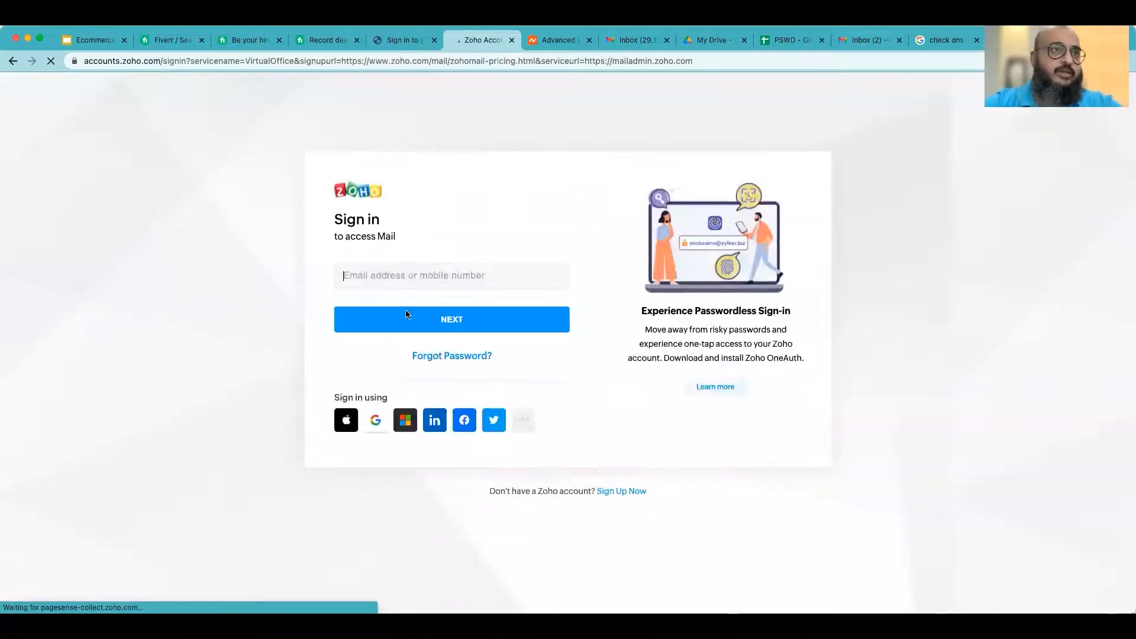
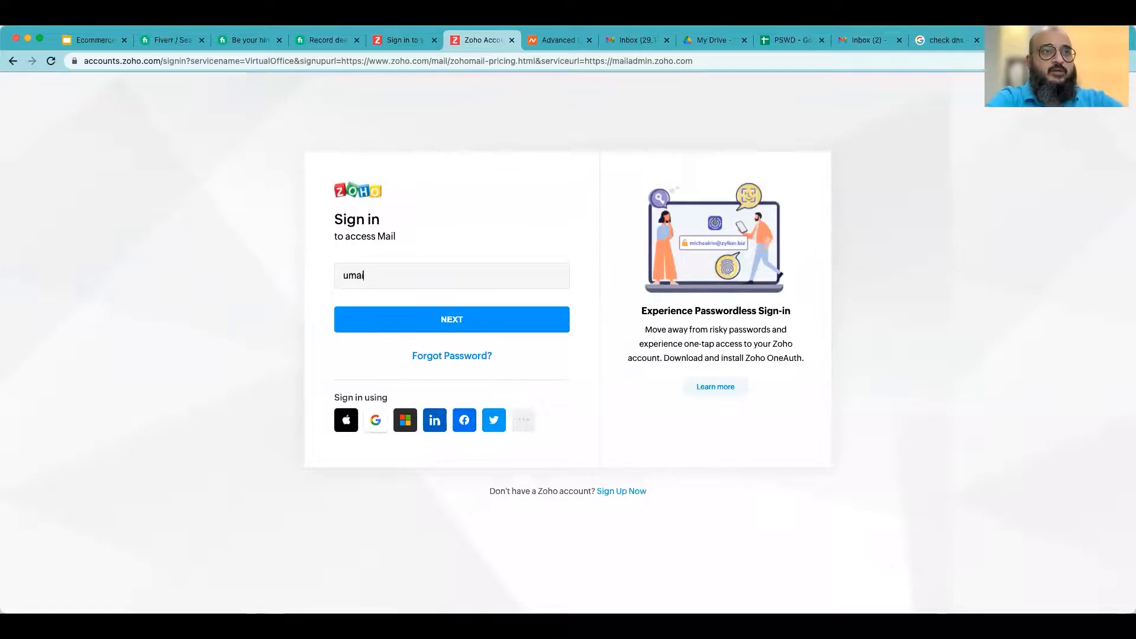
- Sign in to Zoho Mail with the new domain mailbox's e-mail address and the account password
key(Return)
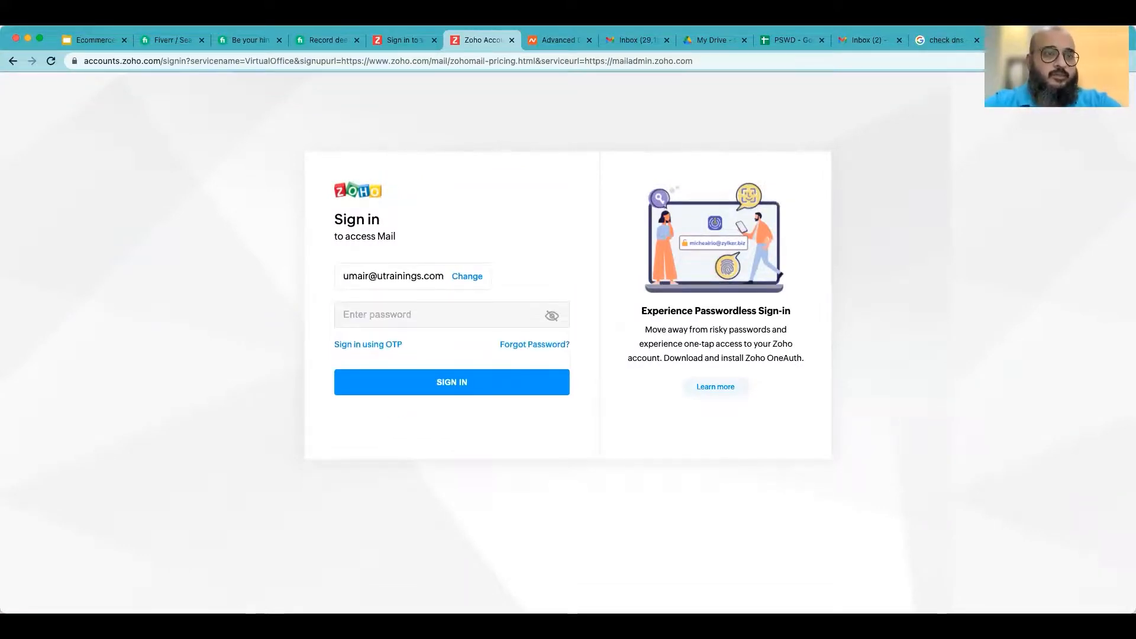
text(••••••••••••)
key(Return)
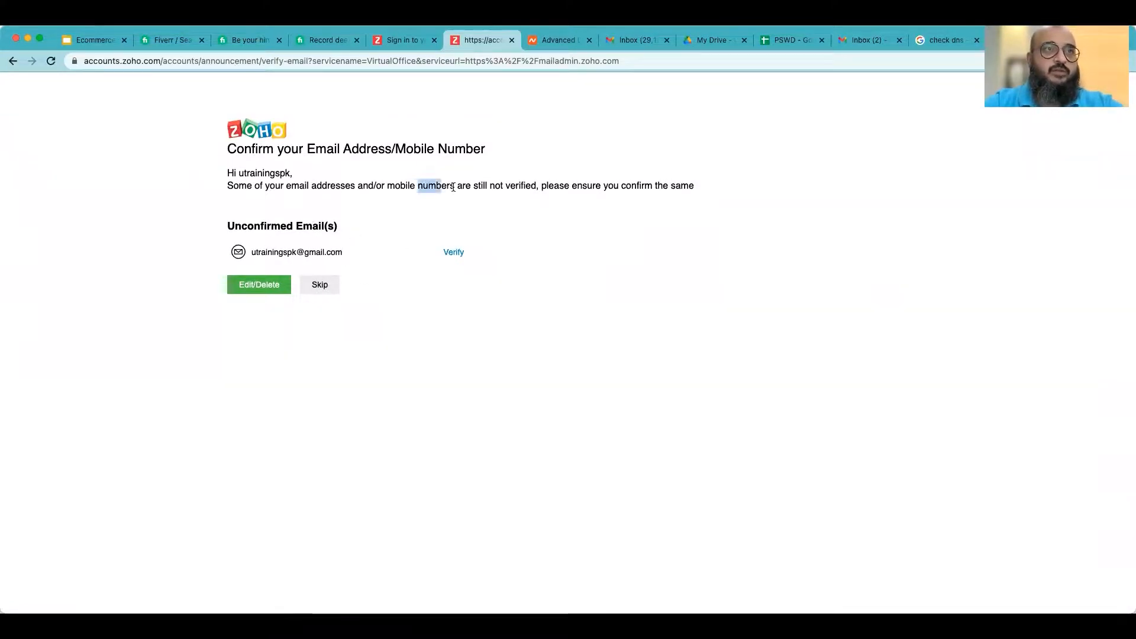
- Open Zoho's welcome e-mail in Gmail, confirm the Zoho account, and access it
click(865, 40)
click(337, 253)
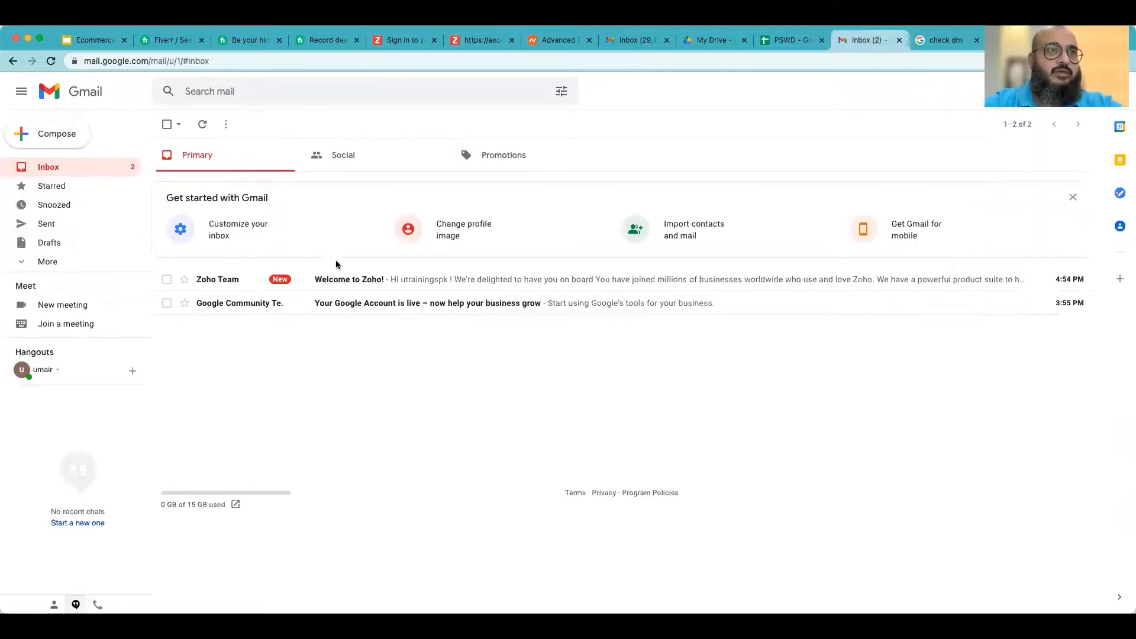
click(349, 279)
scroll(347, 296, down, 5)
click(266, 203)
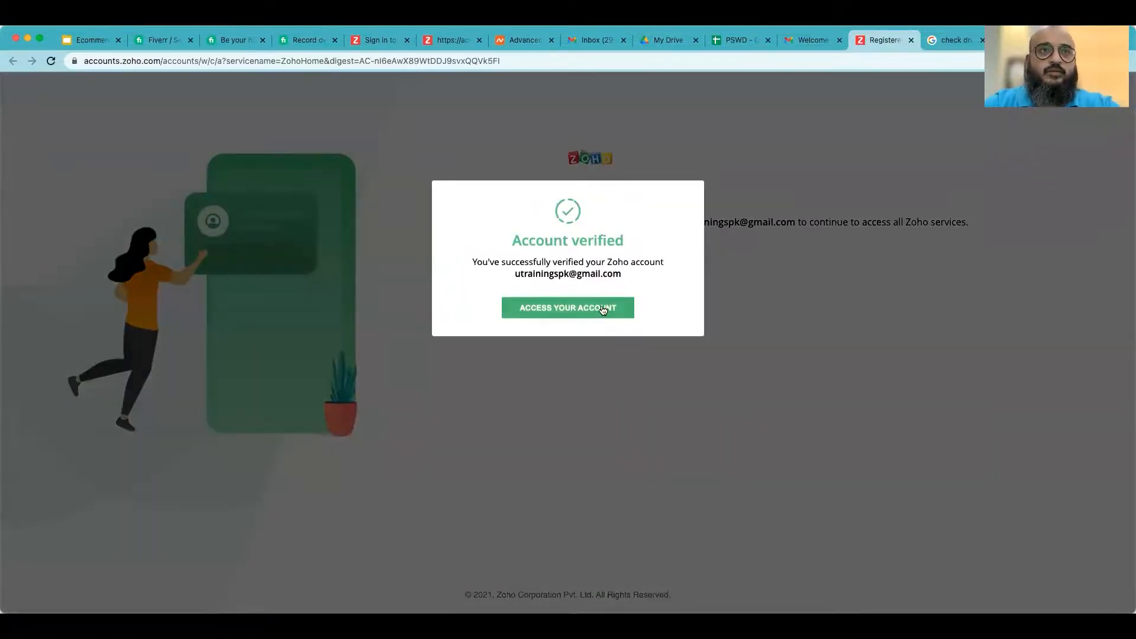
click(599, 309)
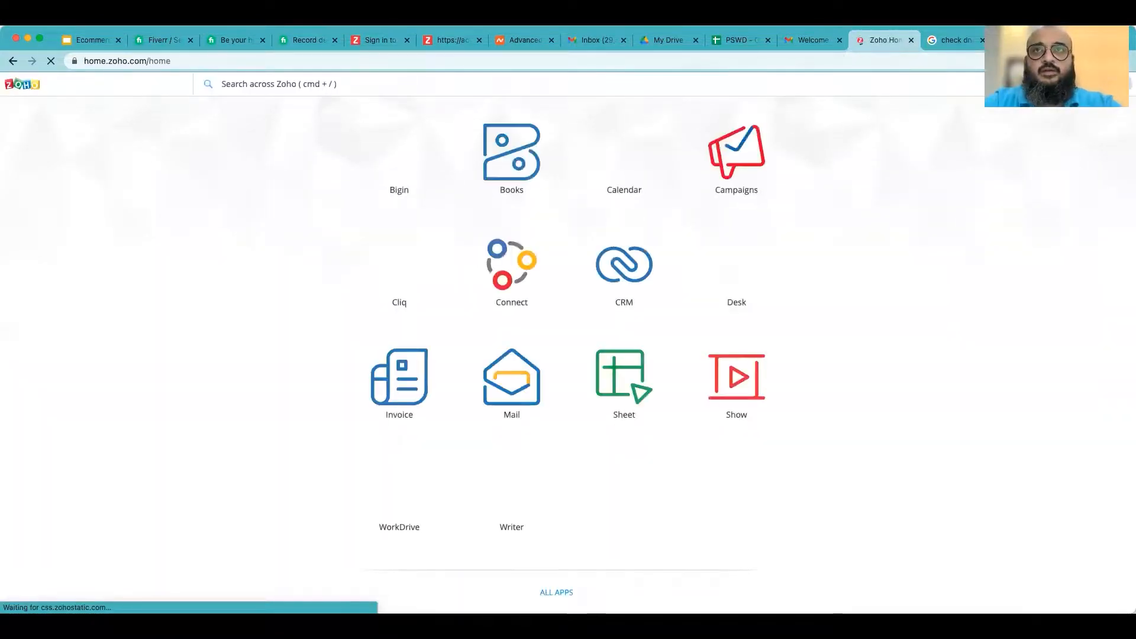
- Sign out of Zoho Home and close the leftover e-mail confirmation tab
click(1118, 84)
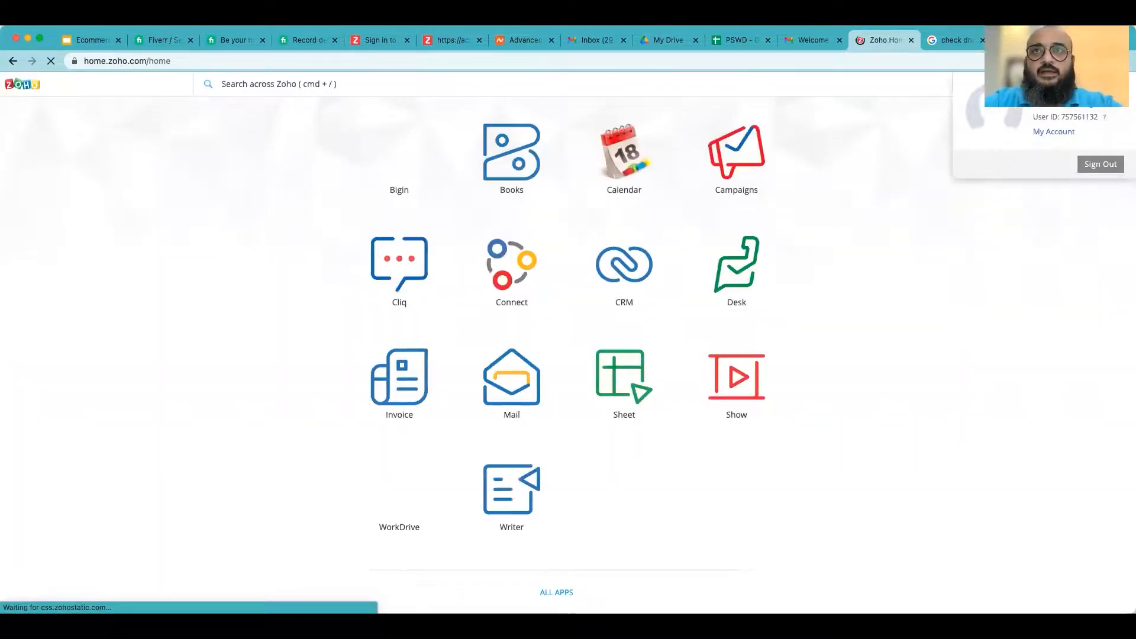
click(1100, 165)
click(785, 37)
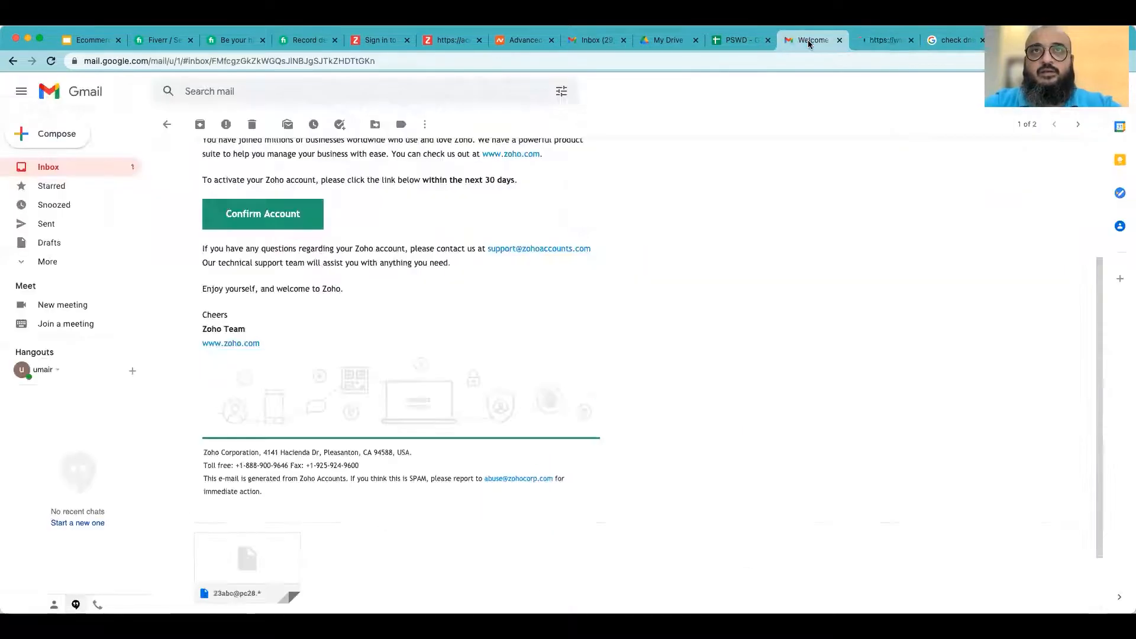
click(872, 41)
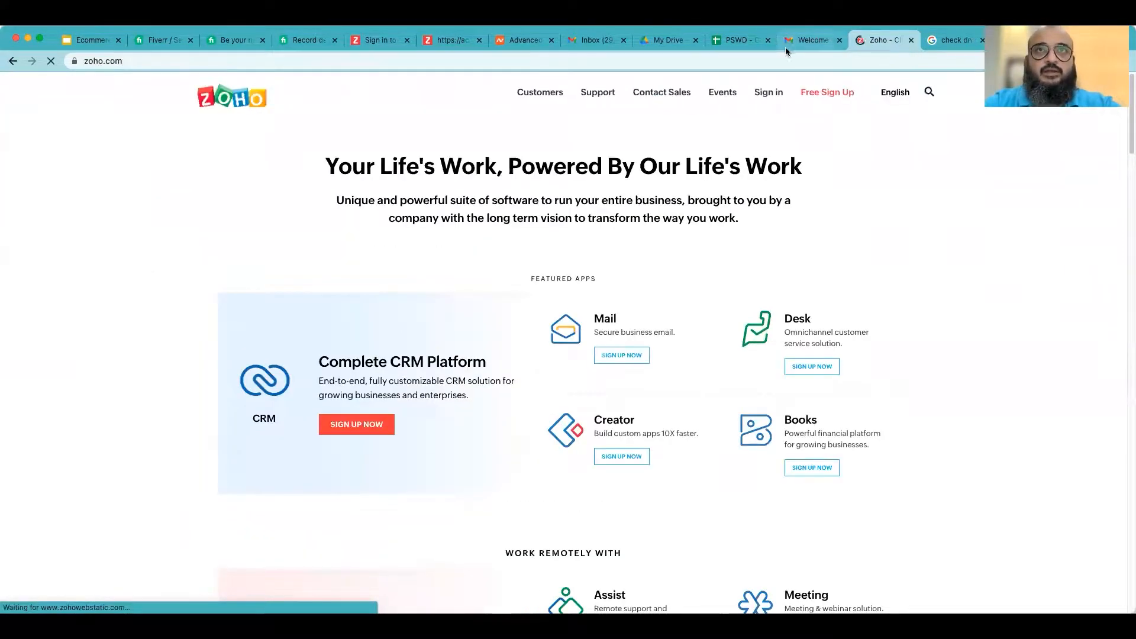
click(456, 40)
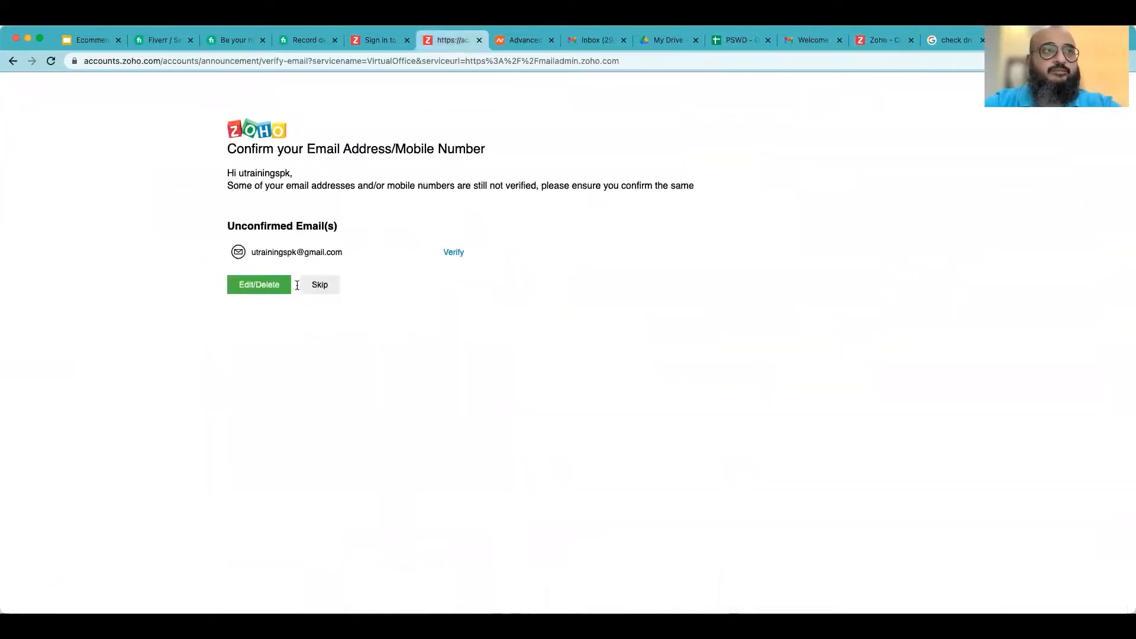
click(479, 40)
- Sign in again from zoho.com with the domain mailbox's e-mail address and the account password
click(793, 44)
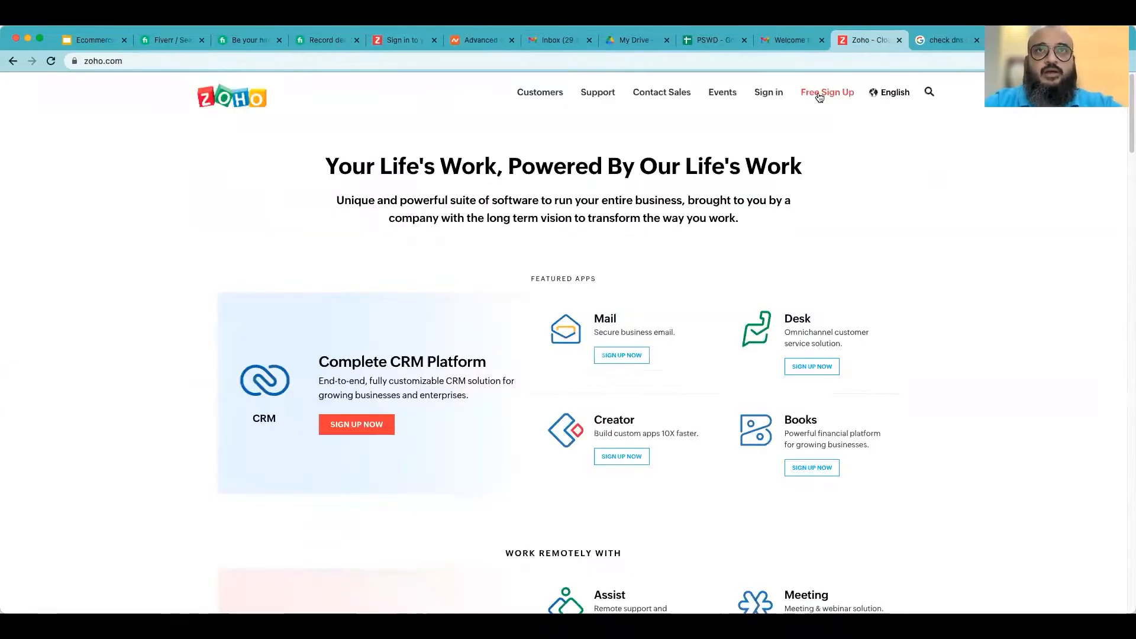
click(769, 93)
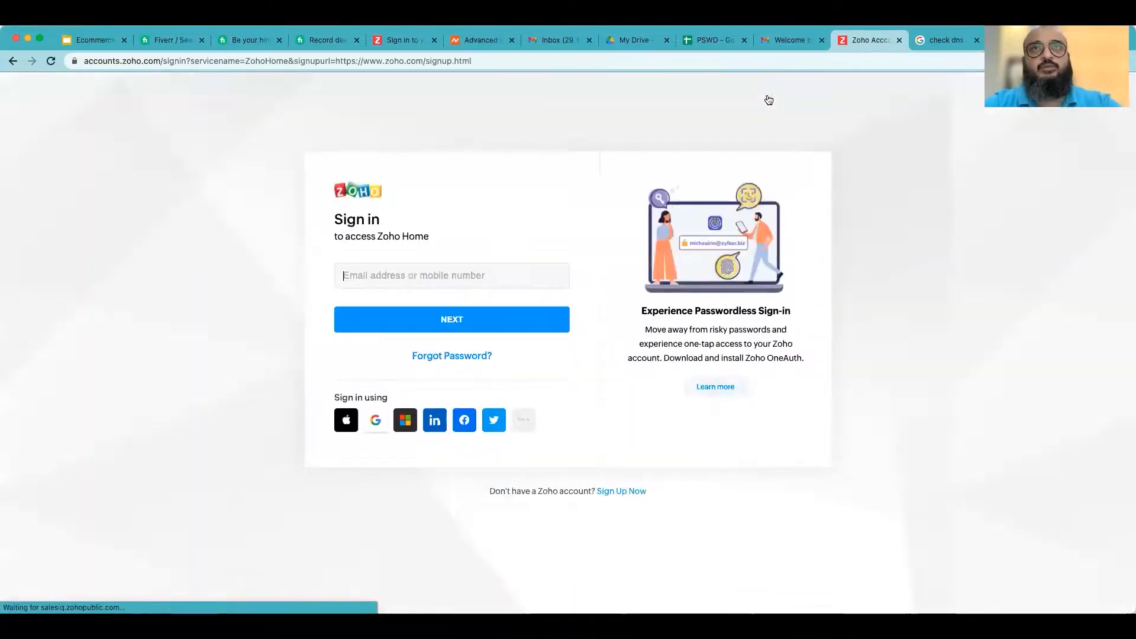
click(376, 270)
click(383, 305)
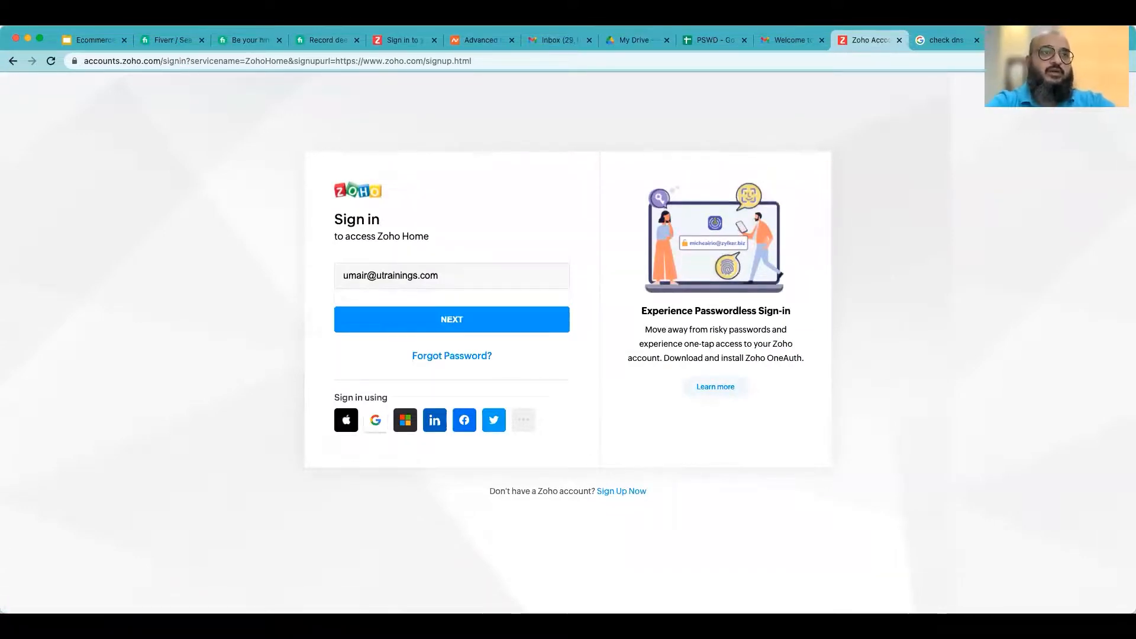
key(Return)
text(•)
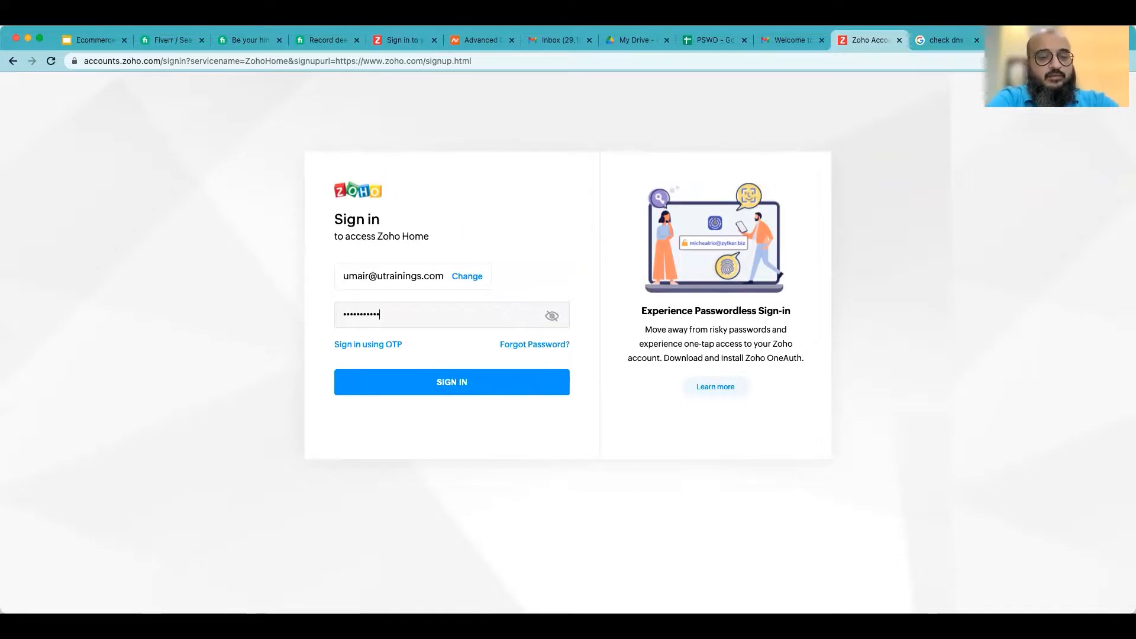
key(Return)
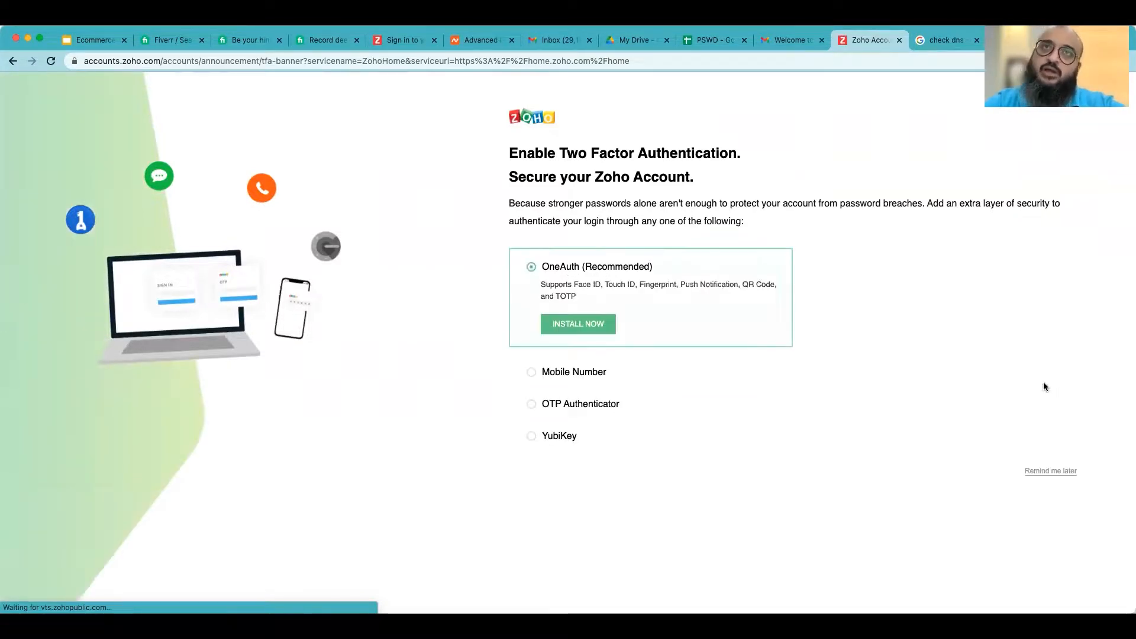
- Postpone two-factor authentication, open the Mail app, and start composing a new message
click(1047, 473)
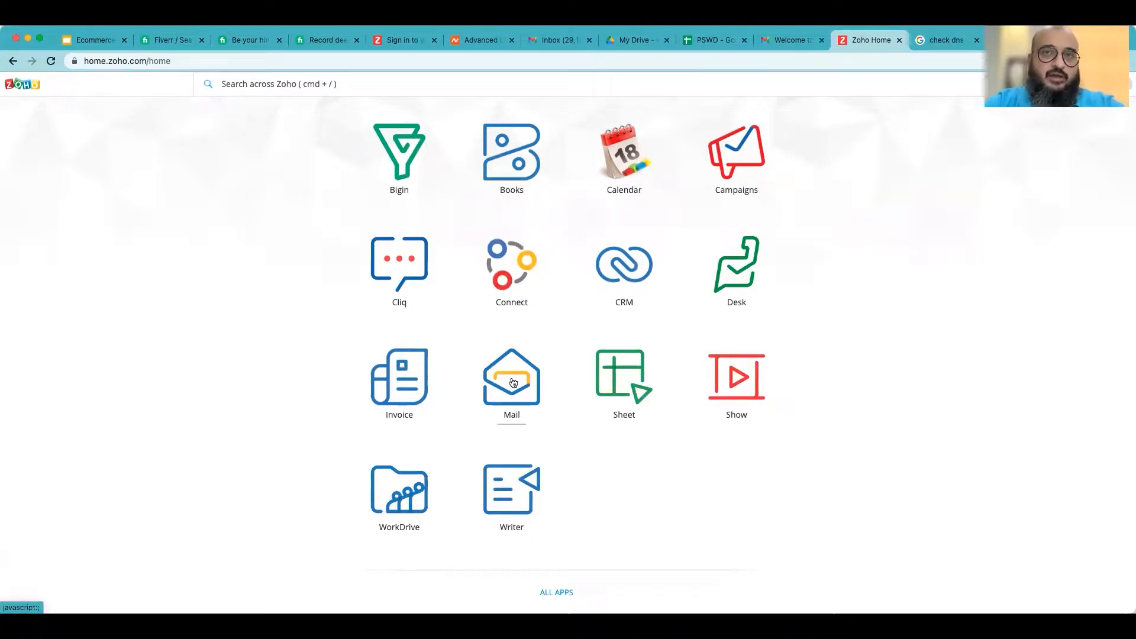
click(513, 383)
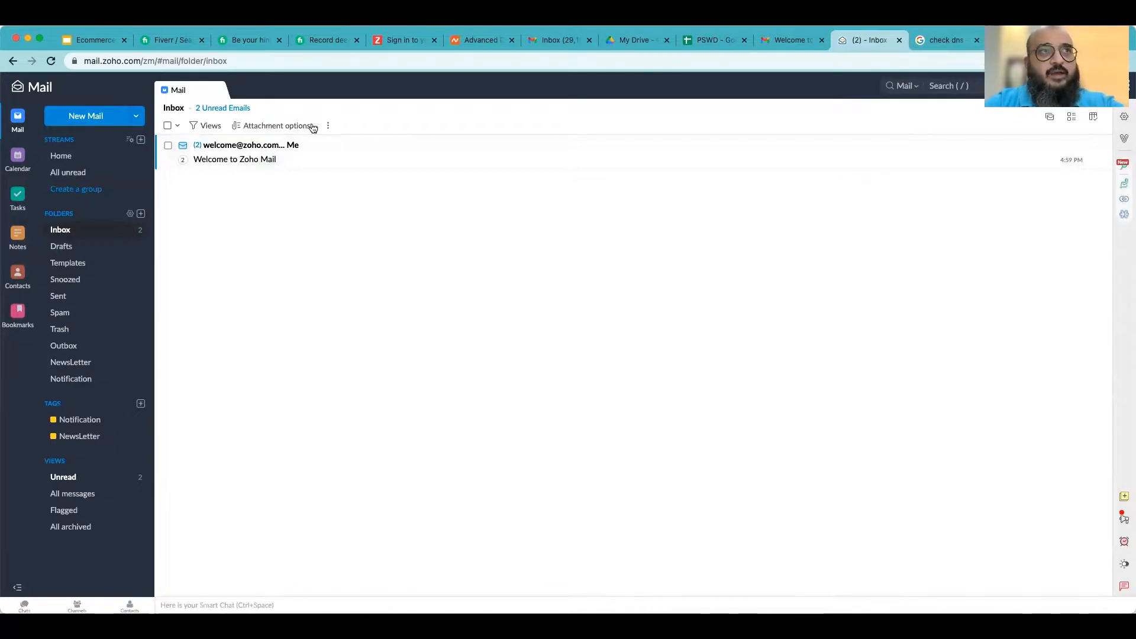
click(66, 117)
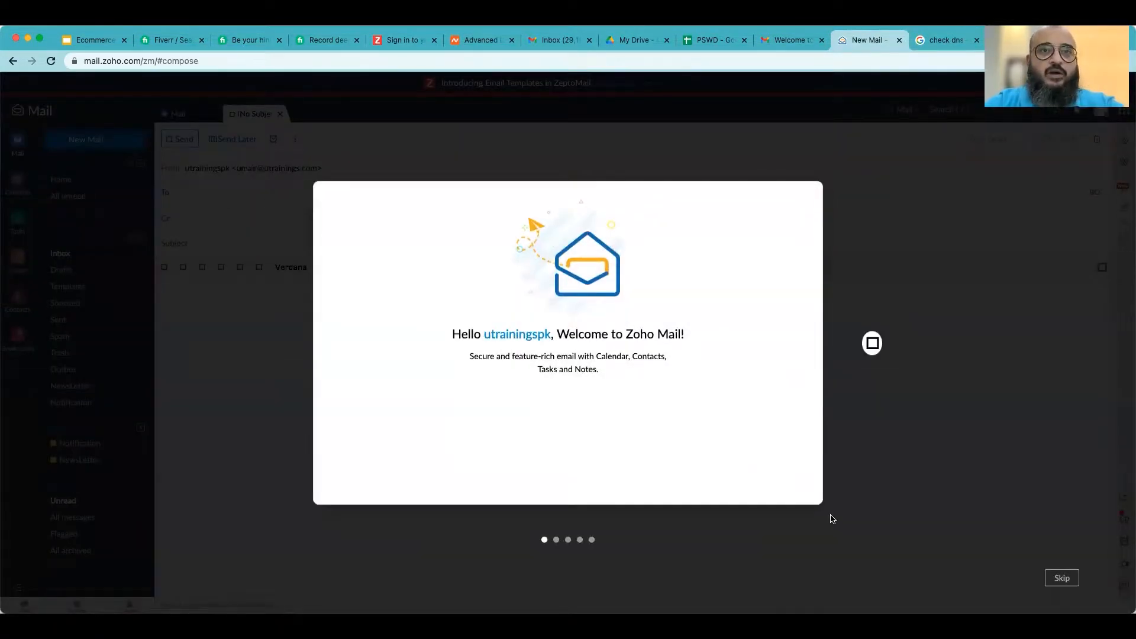
- Skip the welcome tour and address the new message to the Gmail account's e-mail address, copied from the Google account menu
click(1063, 577)
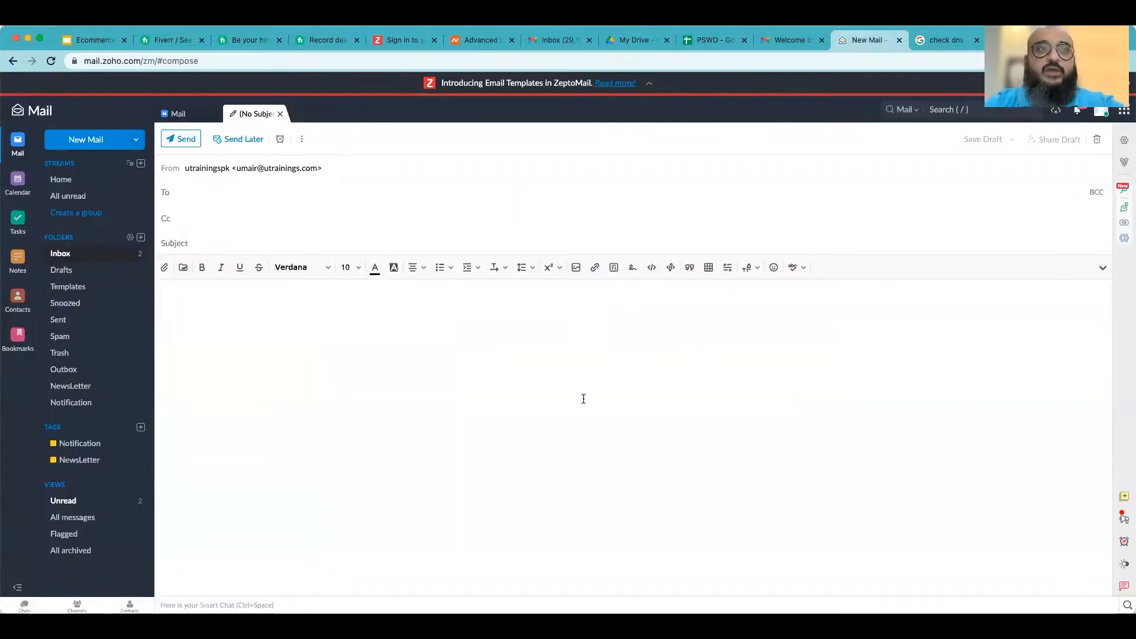
click(265, 188)
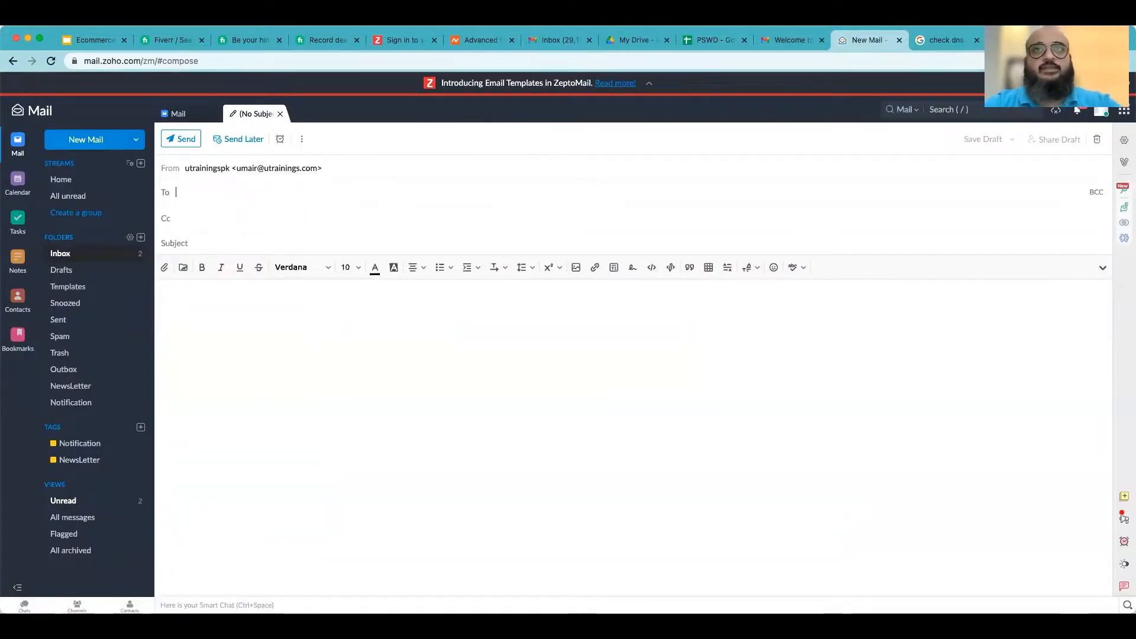
click(804, 40)
click(1115, 95)
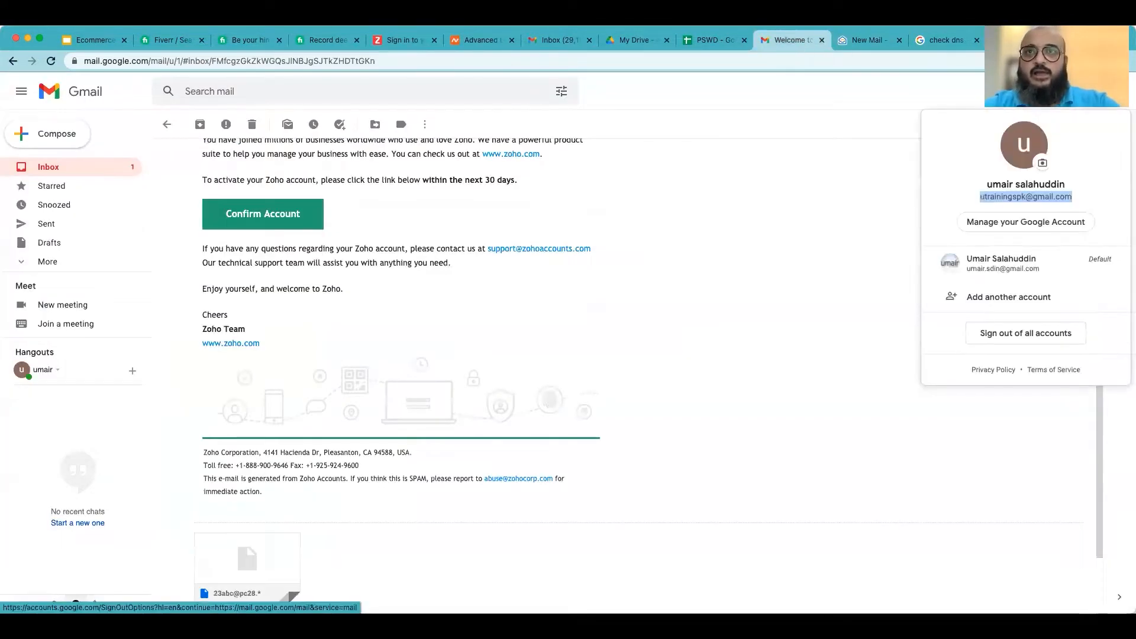
right_click(1032, 196)
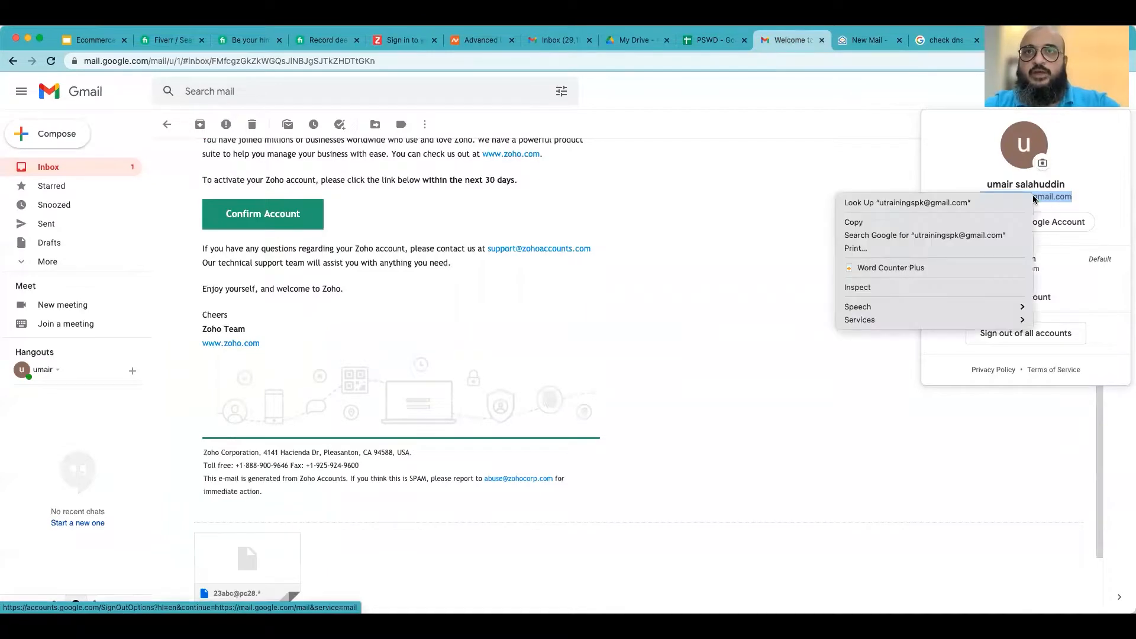
click(876, 221)
click(865, 41)
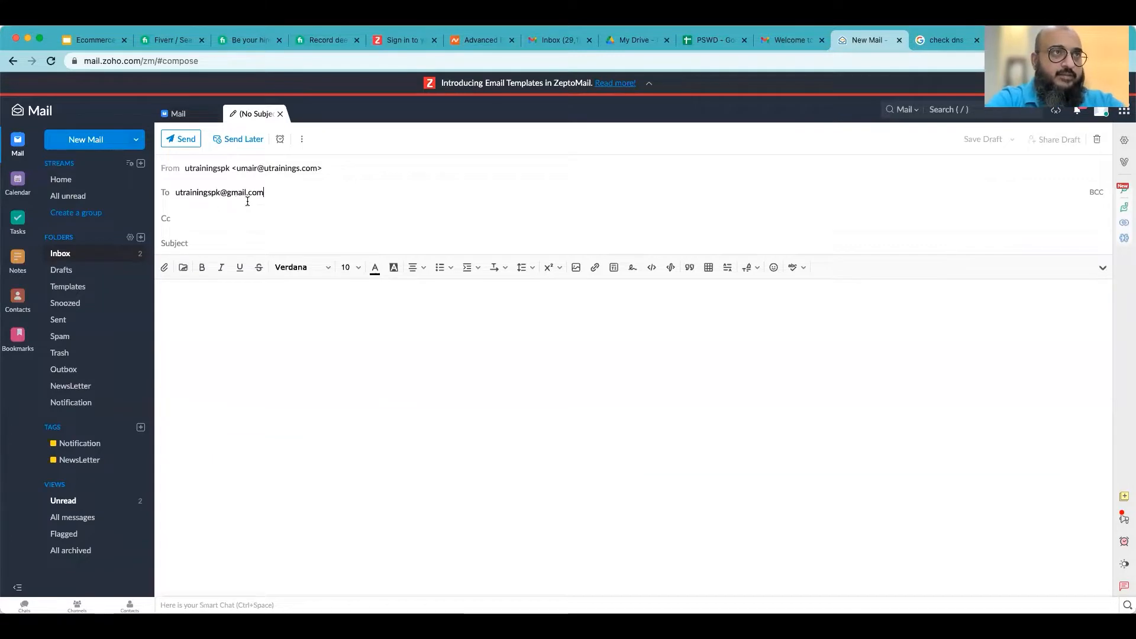
- Give the message the subject "test email 1" and body "check now", and send it
click(195, 243)
text(test email 1)
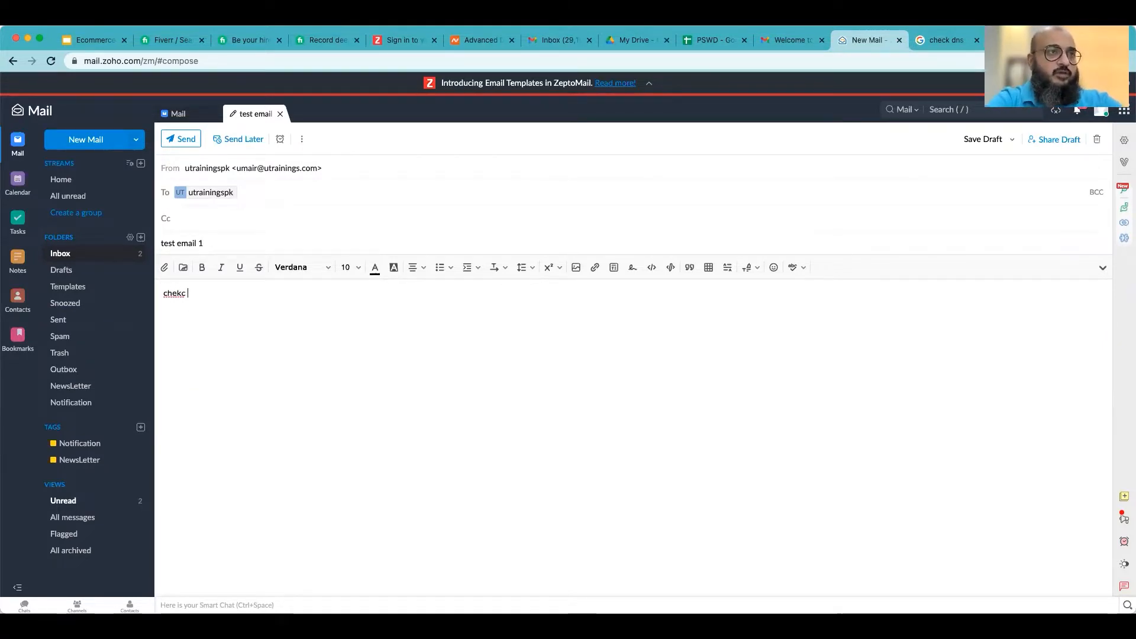
text(w)
click(192, 142)
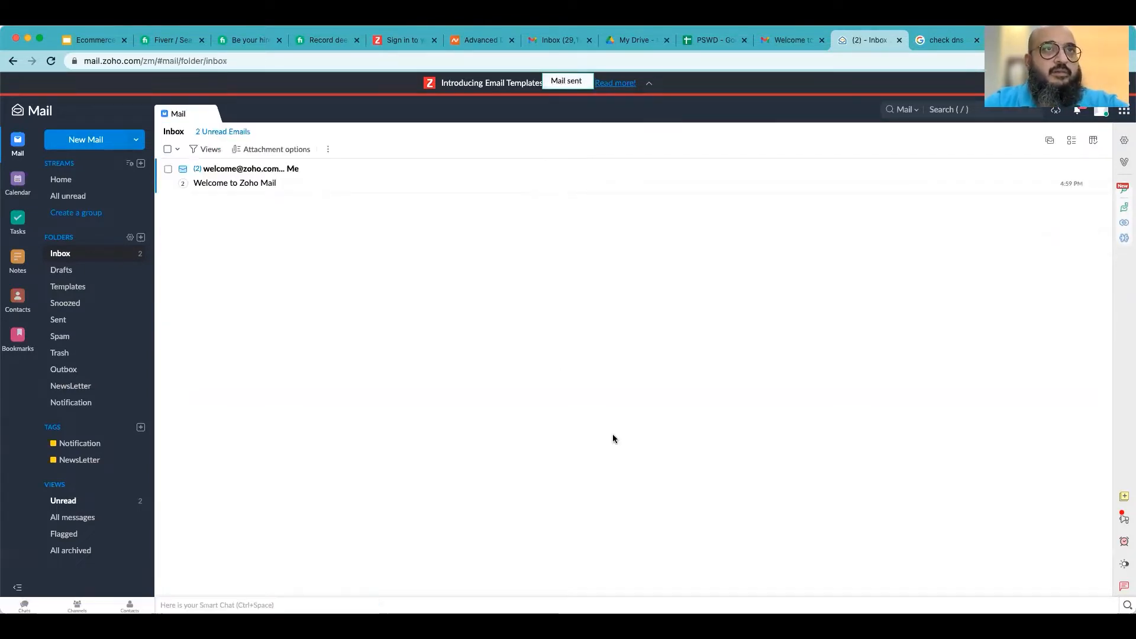
- In Gmail, open the received "test email 1" and reply with "receive testing"
click(787, 41)
click(46, 168)
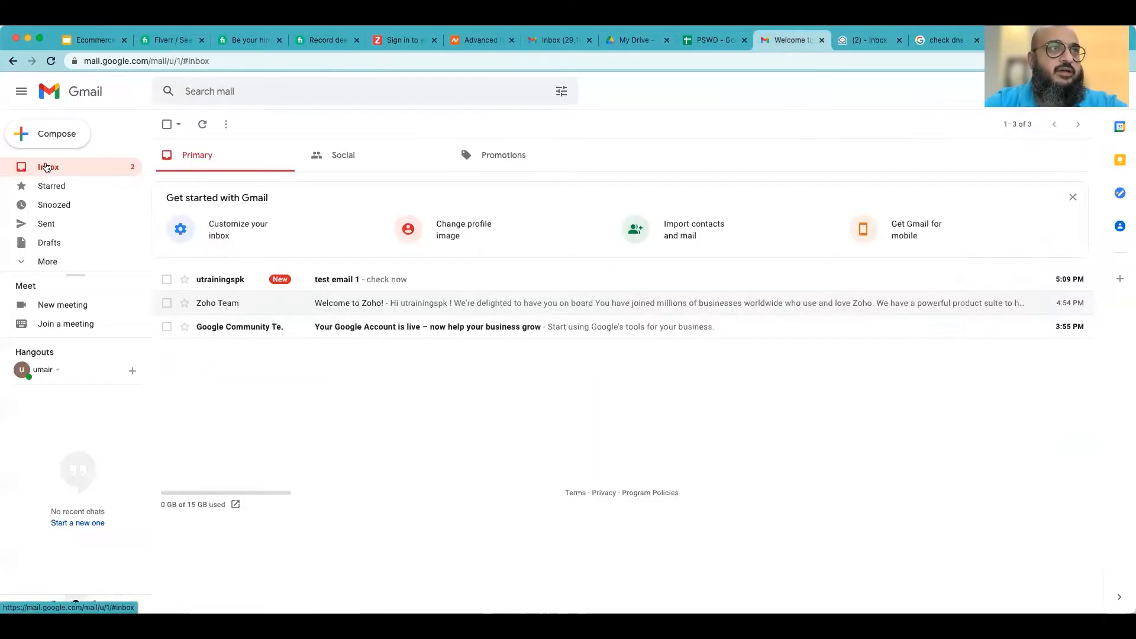
click(347, 281)
click(1078, 189)
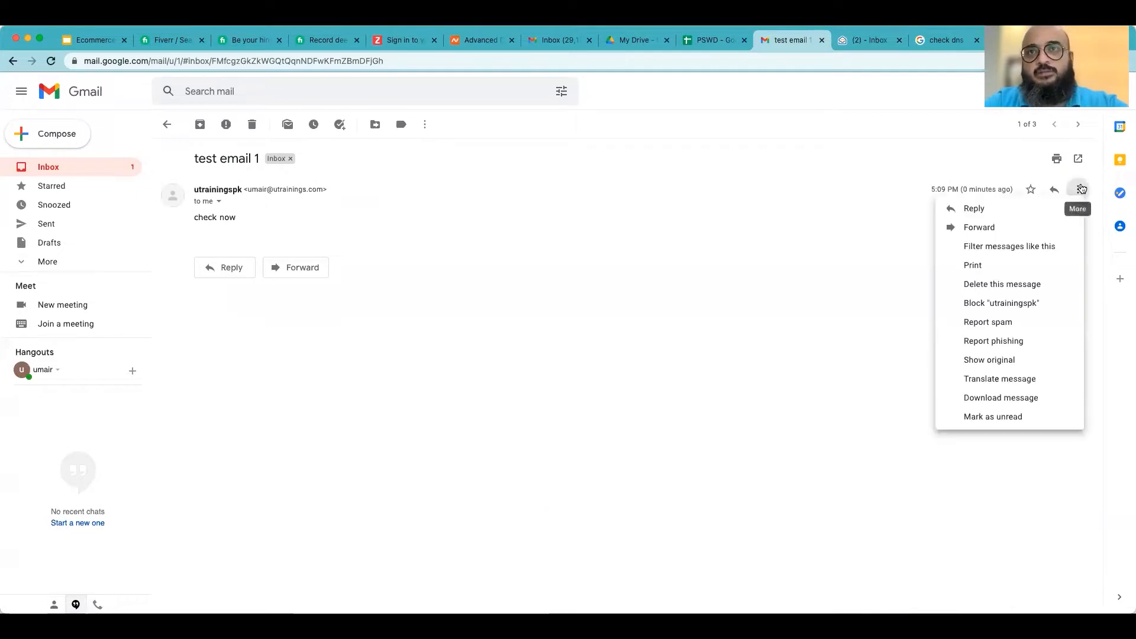
click(982, 209)
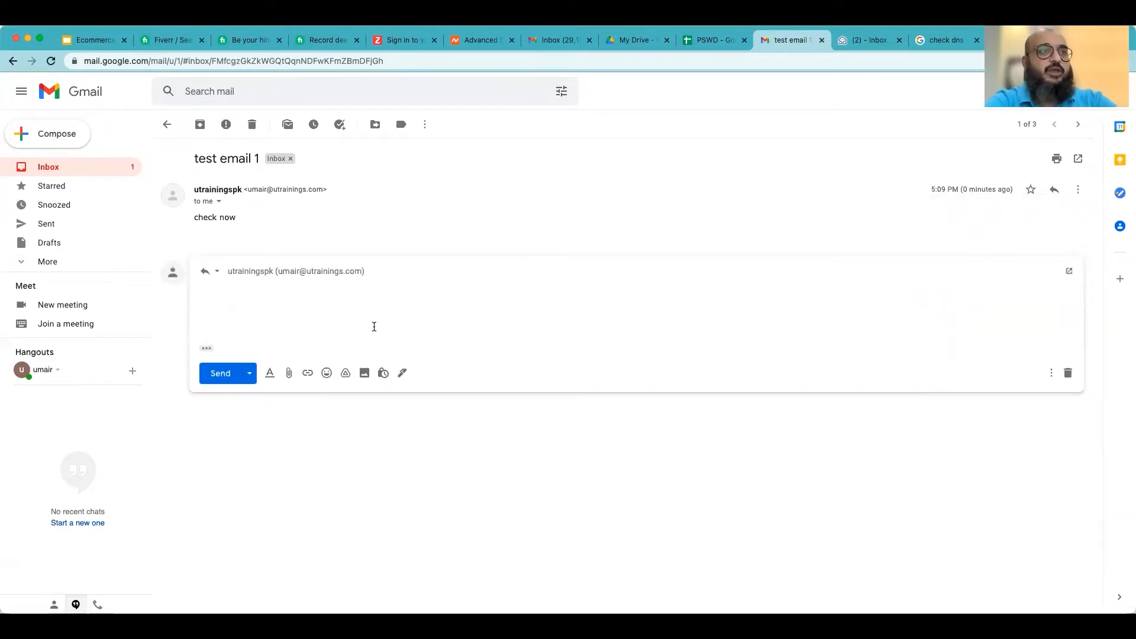
text(receive testing)
click(224, 378)
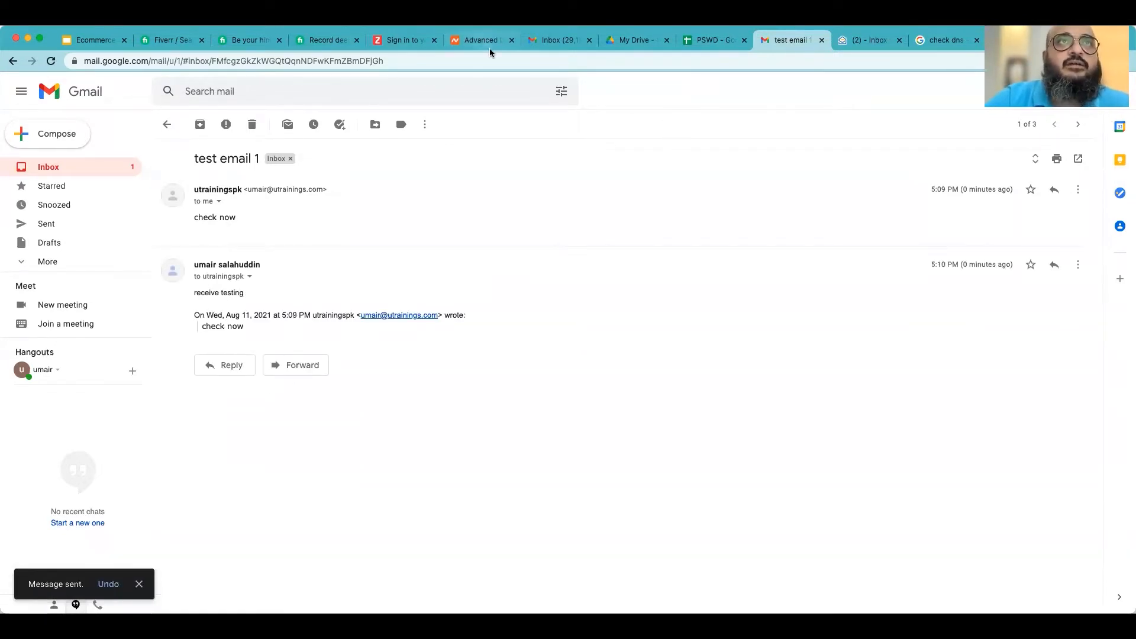
- Back in the Zoho mailbox, refresh the inbox and open the reply conversation to read both messages
click(856, 47)
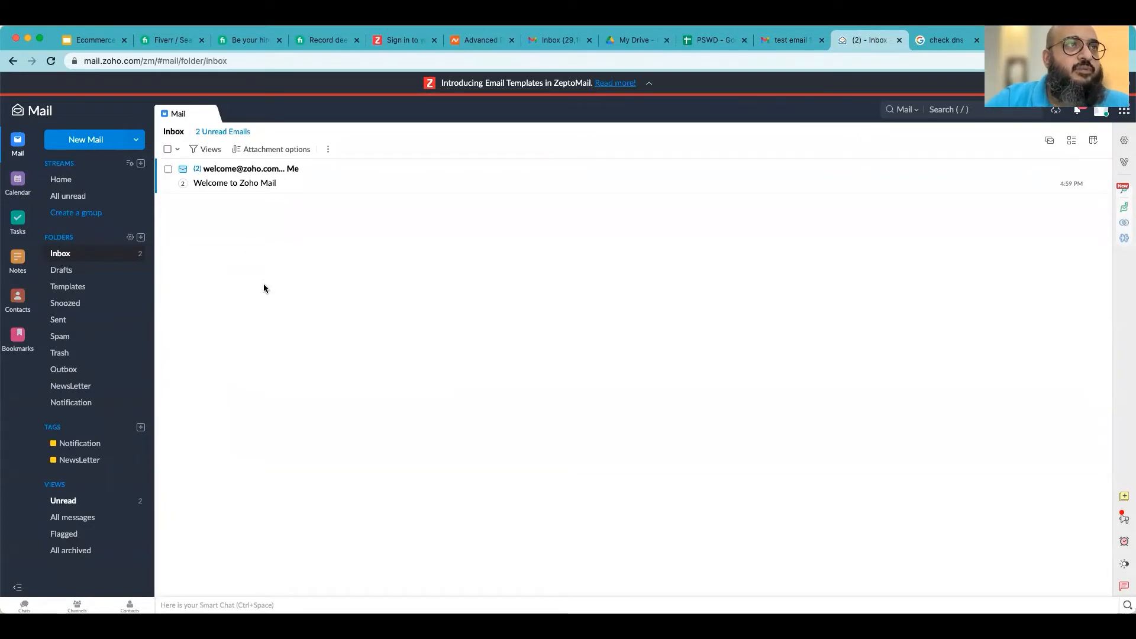
click(218, 132)
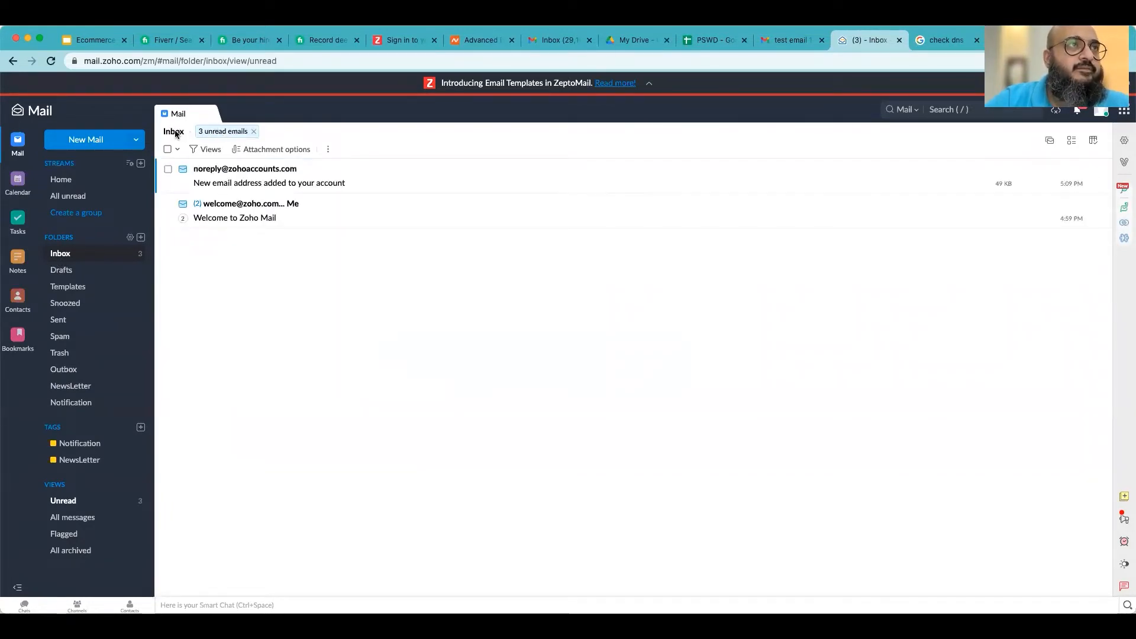
click(252, 132)
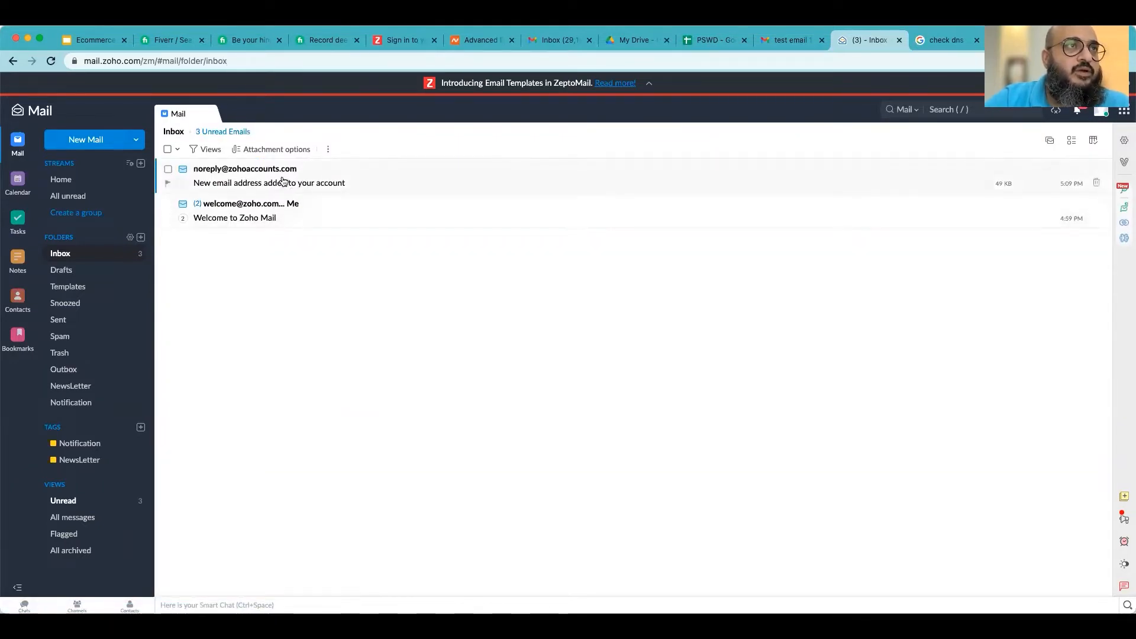
click(62, 270)
click(79, 253)
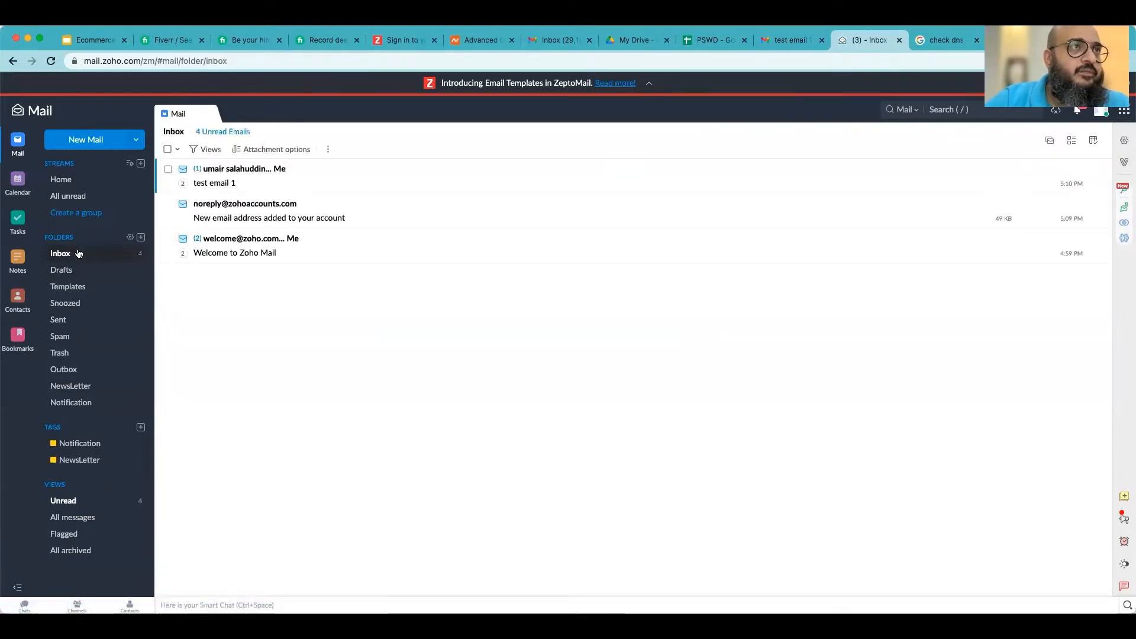
click(232, 175)
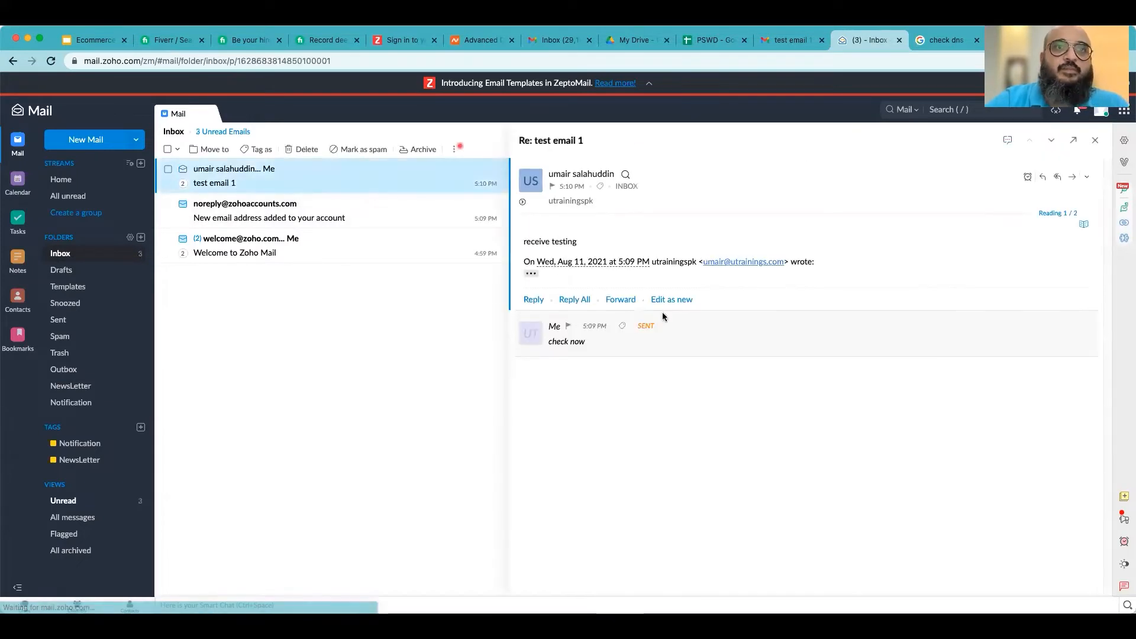
click(709, 344)
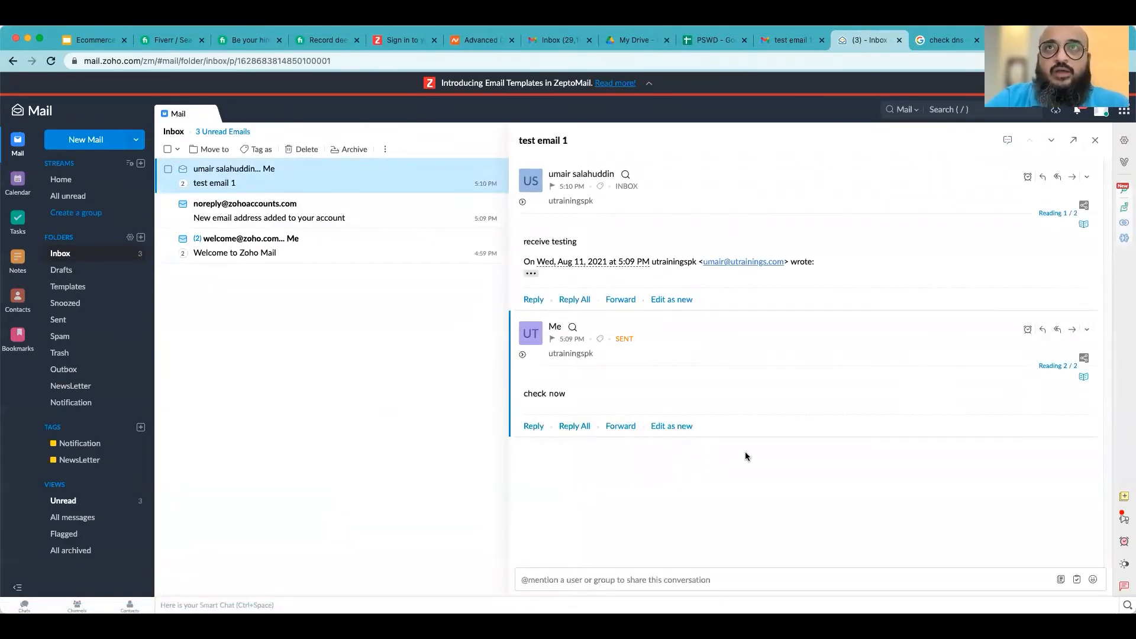
- Check DNS propagation of the MX records for utrainings.com on the DNS checker
key(ctrl+Tab)
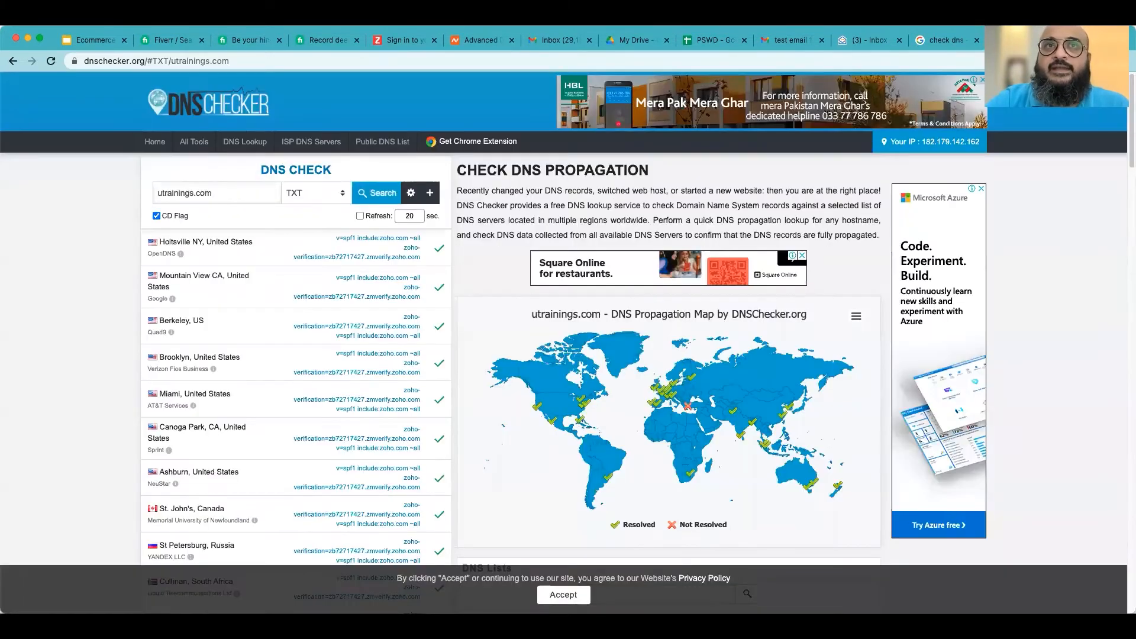
scroll(243, 302, down, 1)
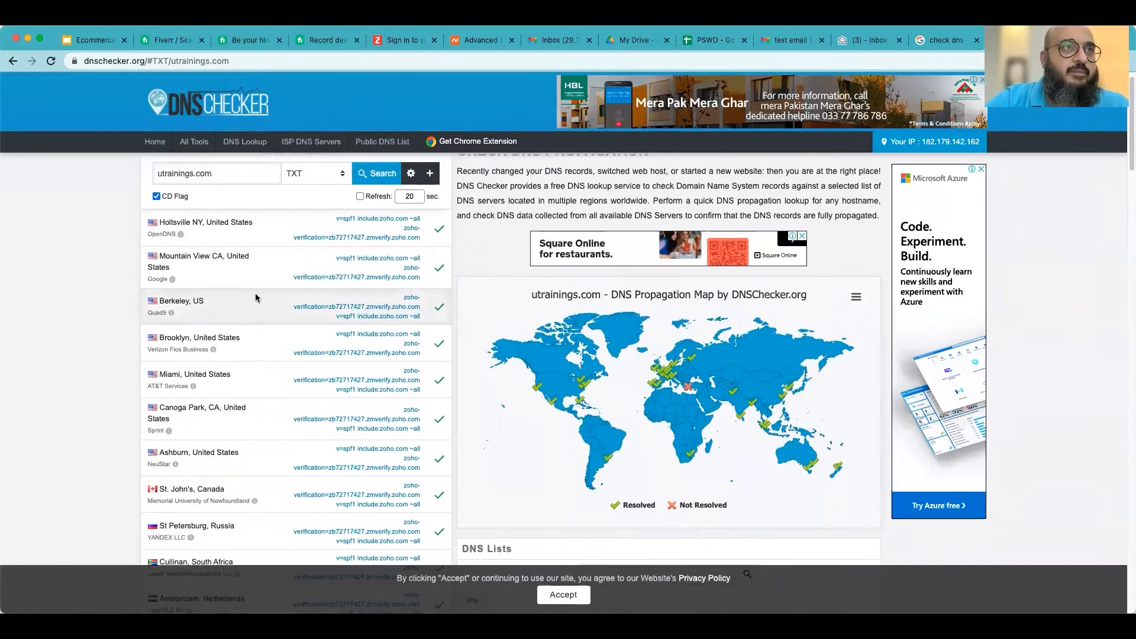
click(317, 173)
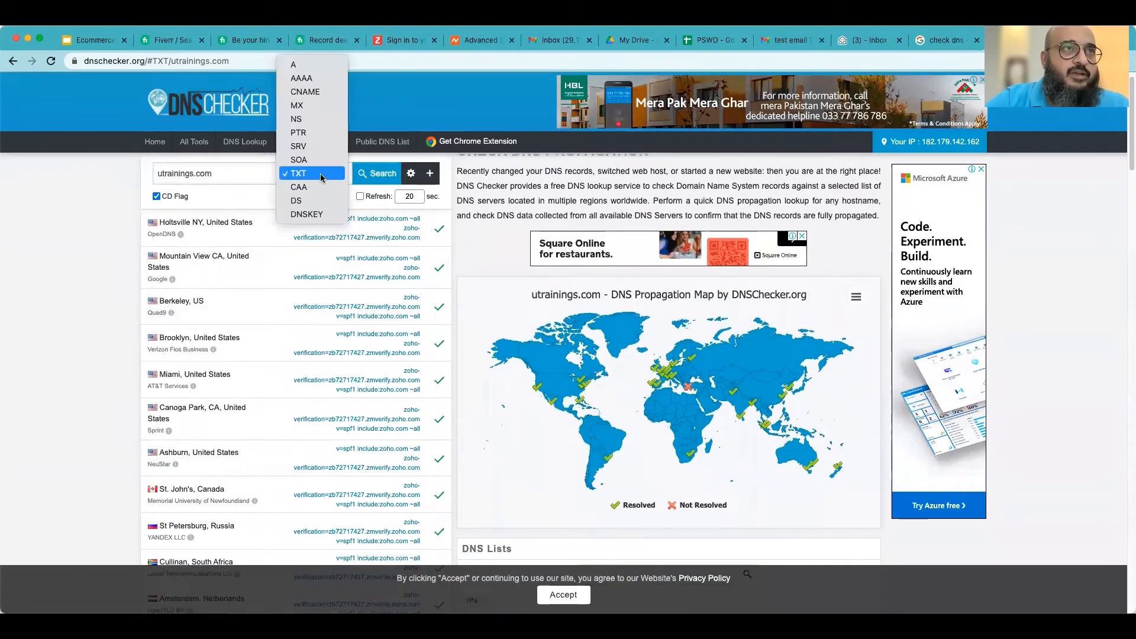
click(313, 107)
click(380, 175)
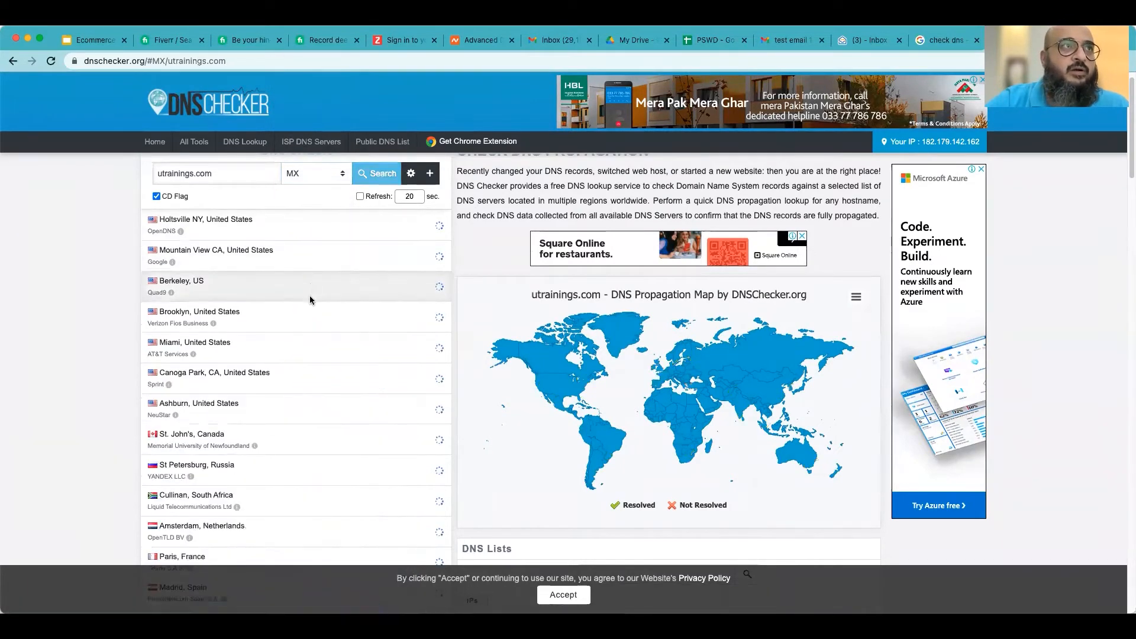